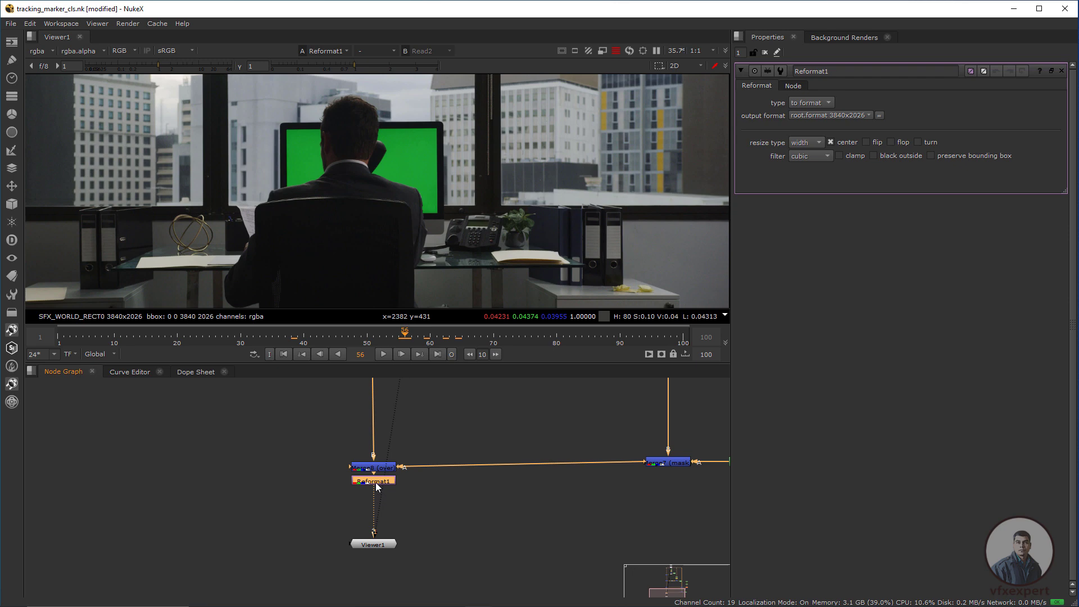
Step: Add a PostageStamp node beneath the Reformat node and place the Viewer node below it
{"action": "left_click_drag", "start_coordinate": [376, 482], "coordinate": [376, 496]}
{"action": "left_click_drag", "start_coordinate": [379, 547], "coordinate": [379, 559]}
{"action": "left_click", "coordinate": [407, 501]}
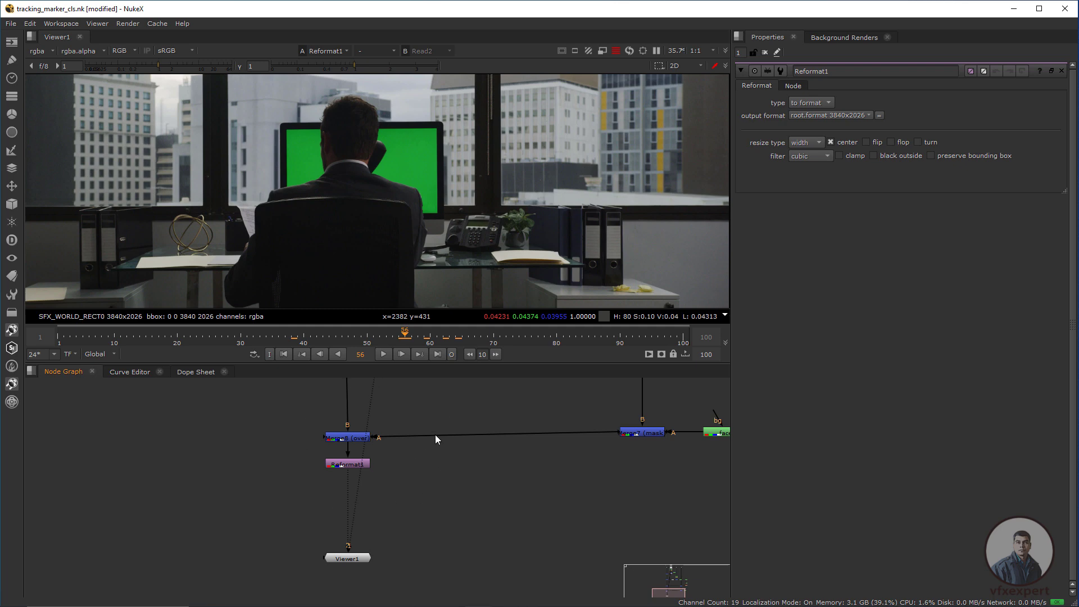
{"action": "key", "text": "Tab"}
{"action": "type", "text": "post"}
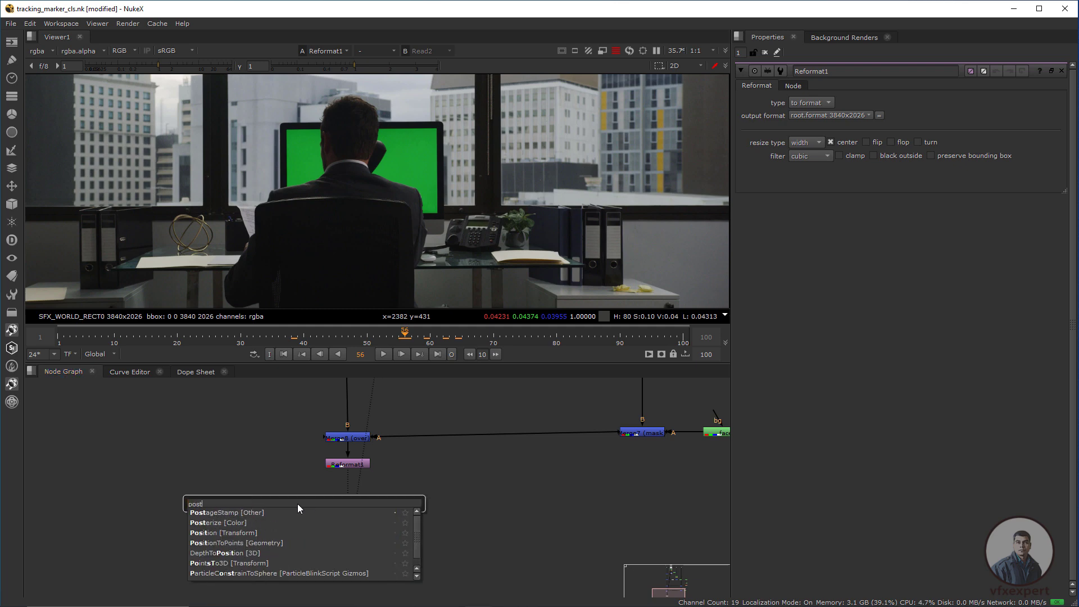
{"action": "left_click", "coordinate": [250, 511]}
{"action": "left_click_drag", "start_coordinate": [305, 500], "coordinate": [343, 532]}
{"action": "key", "text": "ctrl+d"}
{"action": "middle_click_drag", "start_coordinate": [364, 584], "coordinate": [352, 562]}
{"action": "left_click", "coordinate": [344, 553]}
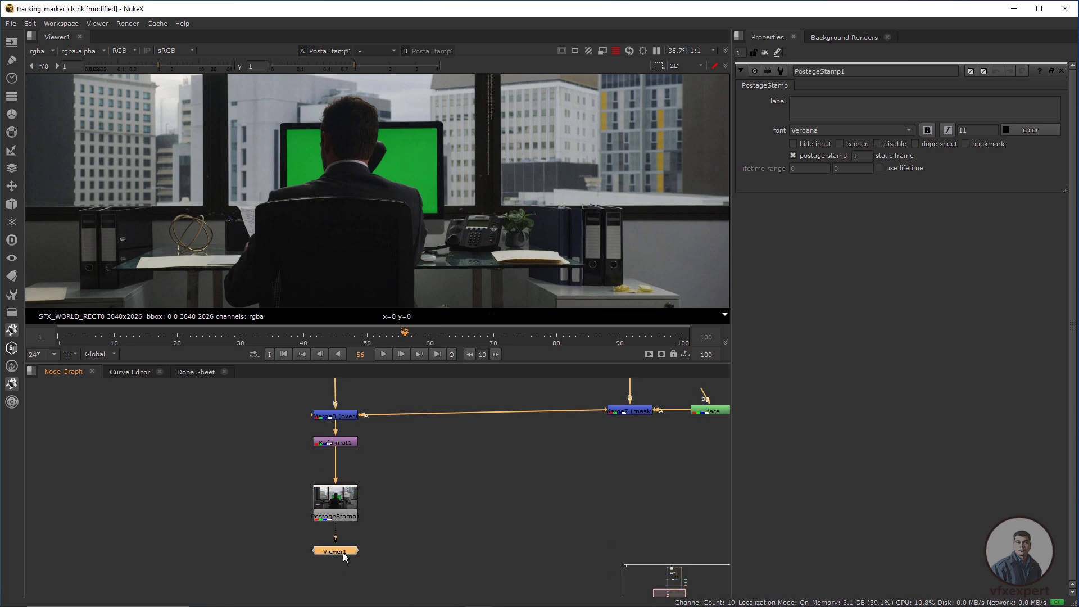
{"action": "scroll", "coordinate": [369, 206], "scroll_direction": "up", "scroll_amount": 2}
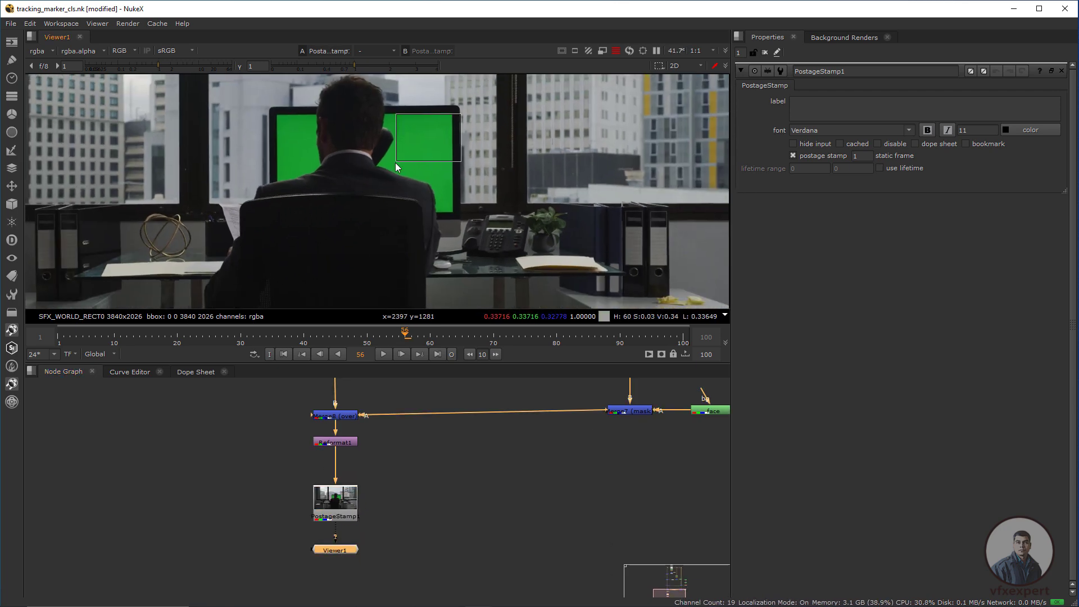
Step: Add a Keylight node after the PostageStamp node
{"action": "left_click", "coordinate": [354, 481]}
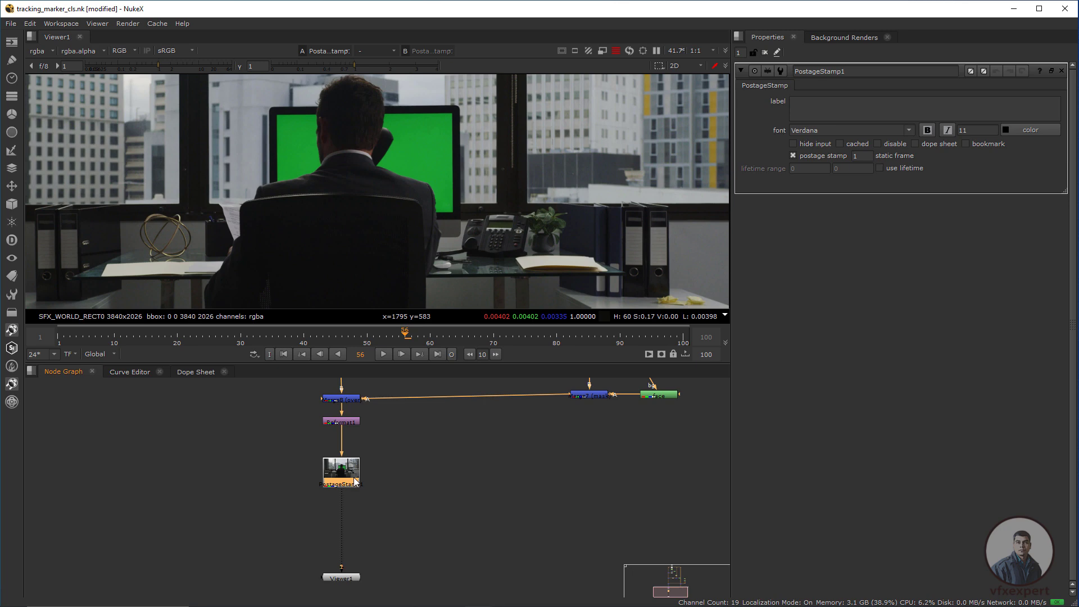
{"action": "key", "text": "Tab"}
{"action": "type", "text": "key"}
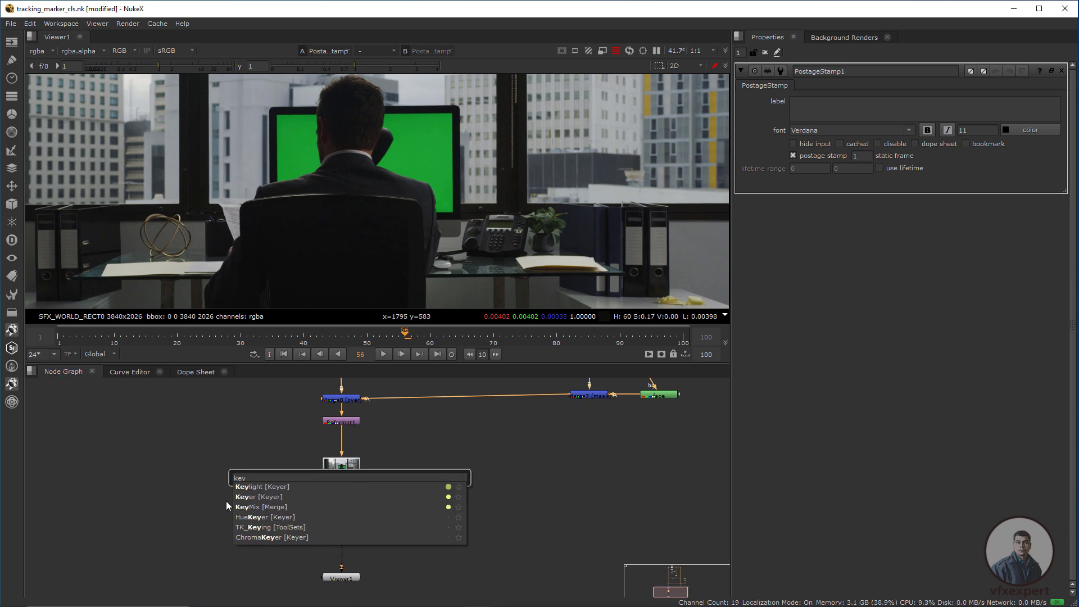
{"action": "left_click", "coordinate": [255, 488]}
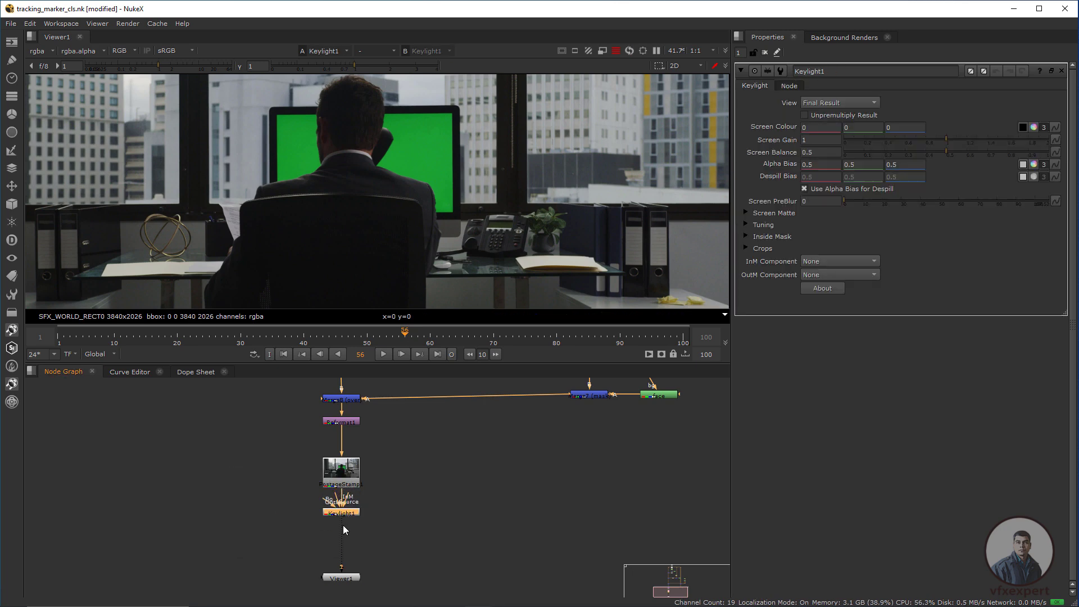
Step: Sample the green of the monitor to the right of the man's head as Keylight's screen colour
{"action": "scroll", "coordinate": [345, 481], "scroll_direction": "up", "scroll_amount": 2}
{"action": "left_click", "coordinate": [346, 457]}
{"action": "mouse_move", "coordinate": [354, 528]}
{"action": "left_mouse_down"}
{"action": "mouse_move", "coordinate": [328, 542]}
{"action": "mouse_move", "coordinate": [355, 526]}
{"action": "left_mouse_up"}
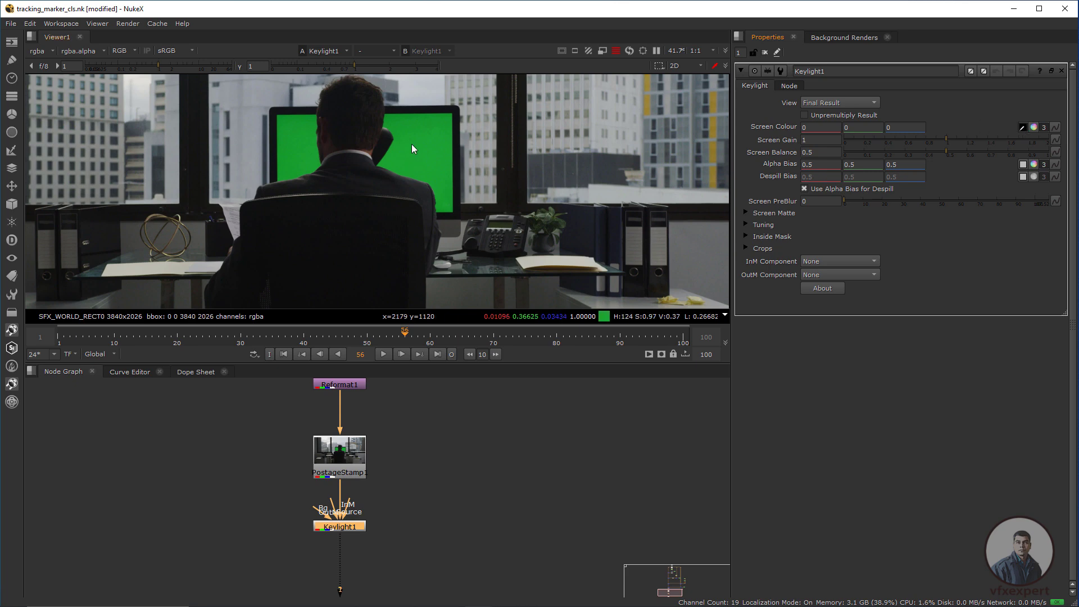
{"action": "scroll", "coordinate": [416, 151], "scroll_direction": "up", "scroll_amount": 1}
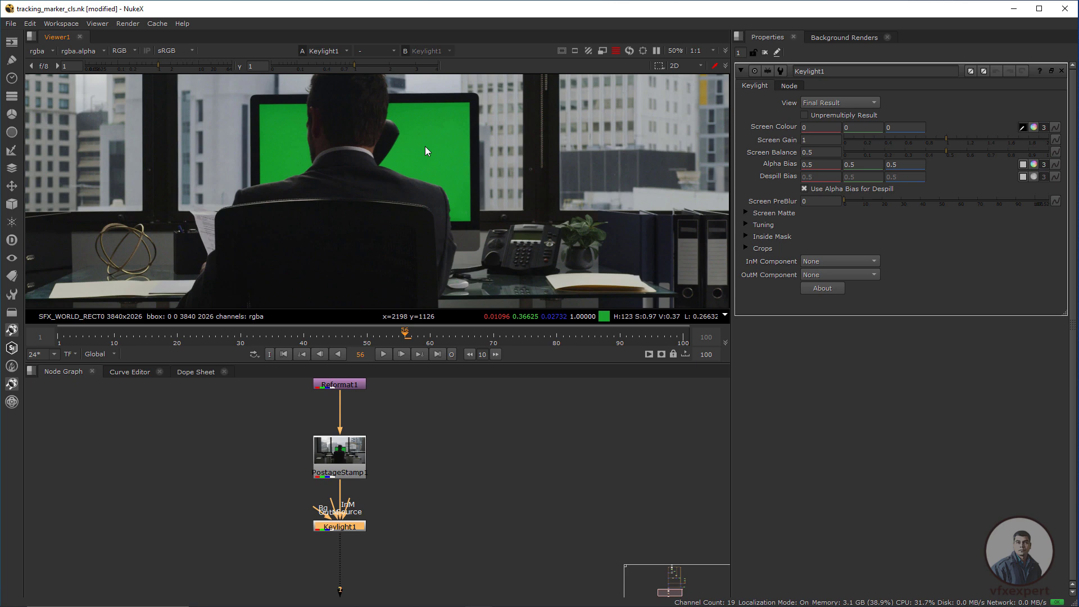
{"action": "left_click", "coordinate": [424, 150], "text": "ctrl"}
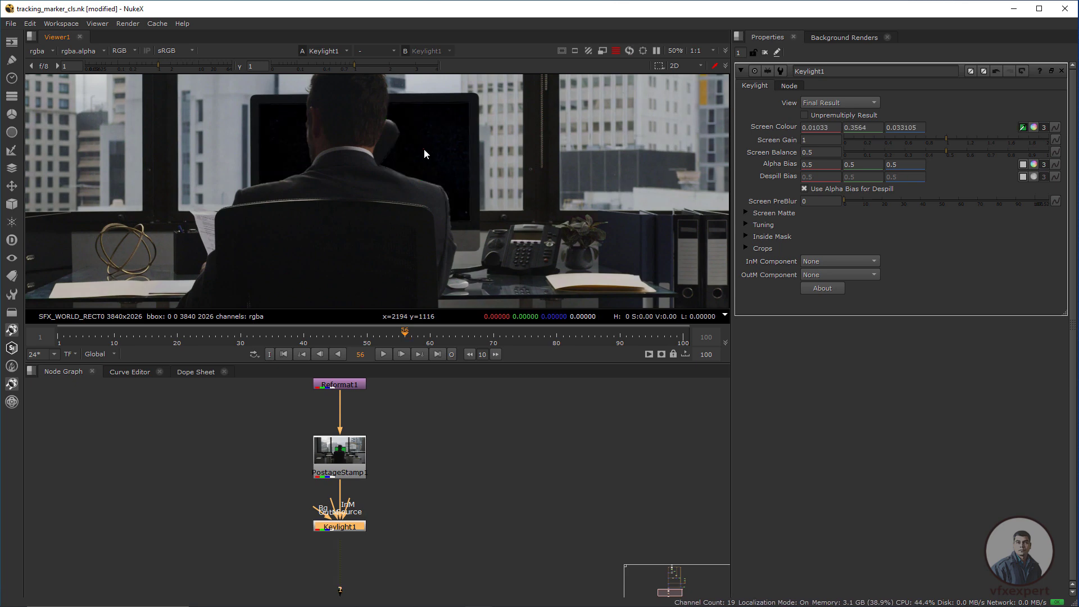
Step: Examine Keylight's alpha channel for noise in the monitor area and grey patches in the surrounding foreground
{"action": "key", "text": "a"}
{"action": "scroll", "coordinate": [445, 172], "scroll_direction": "down", "scroll_amount": 2}
{"action": "scroll", "coordinate": [458, 163], "scroll_direction": "up", "scroll_amount": 2}
{"action": "middle_click_drag", "start_coordinate": [486, 163], "coordinate": [442, 182]}
{"action": "scroll", "coordinate": [459, 172], "scroll_direction": "down", "scroll_amount": 2}
{"action": "scroll", "coordinate": [442, 182], "scroll_direction": "up", "scroll_amount": 2}
{"action": "scroll", "coordinate": [506, 185], "scroll_direction": "down", "scroll_amount": 5}
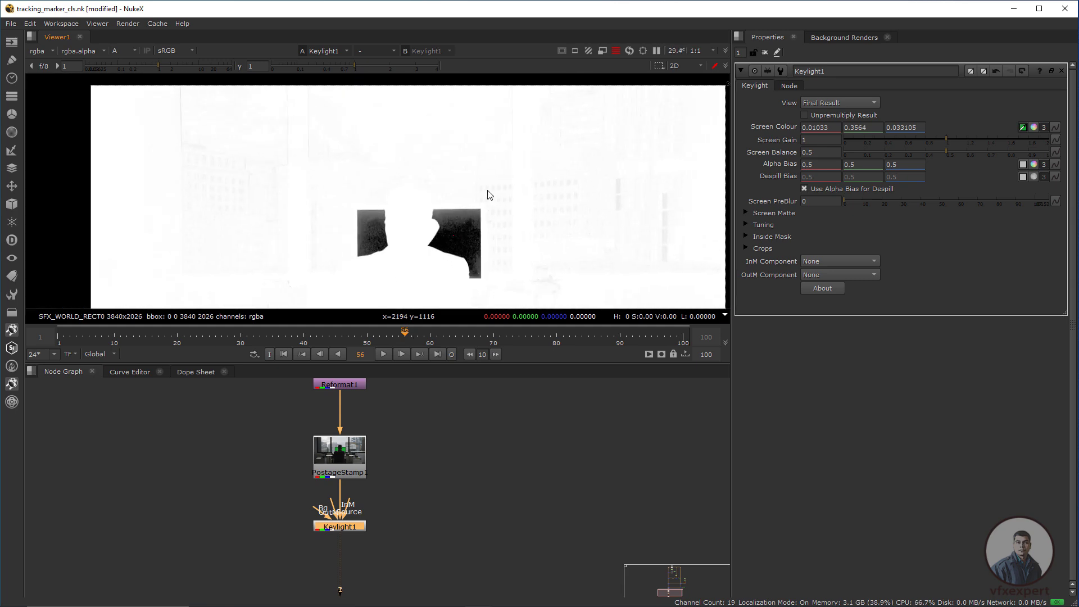
{"action": "middle_click_drag", "start_coordinate": [342, 270], "coordinate": [363, 221]}
{"action": "scroll", "coordinate": [364, 221], "scroll_direction": "up", "scroll_amount": 3}
{"action": "left_click_drag", "start_coordinate": [386, 147], "coordinate": [278, 231]}
{"action": "scroll", "coordinate": [326, 233], "scroll_direction": "down", "scroll_amount": 2}
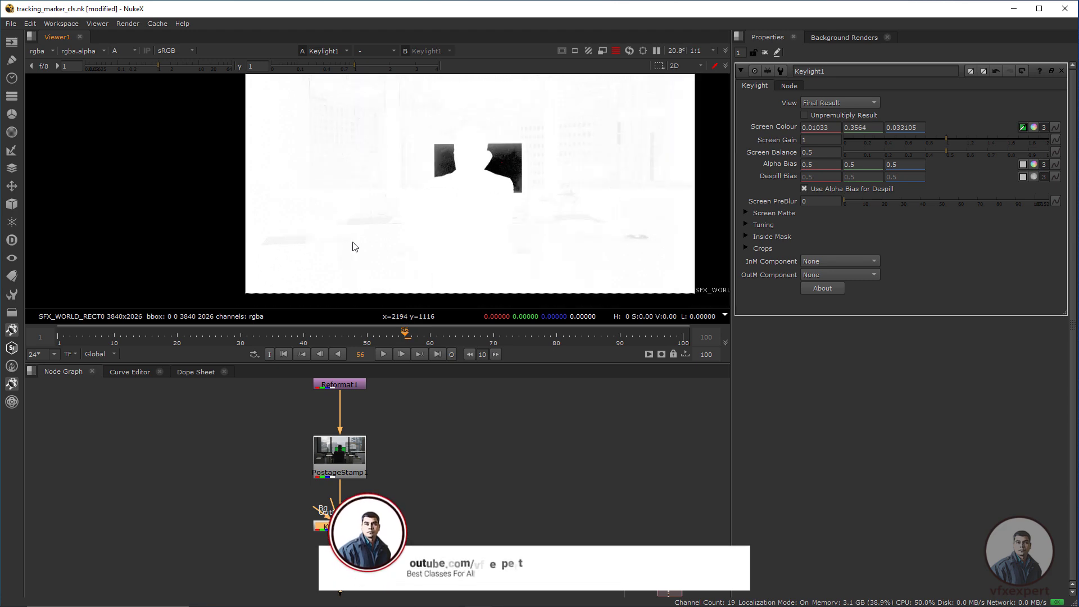
{"action": "middle_click_drag", "start_coordinate": [602, 142], "coordinate": [497, 158]}
{"action": "scroll", "coordinate": [414, 182], "scroll_direction": "up", "scroll_amount": 6}
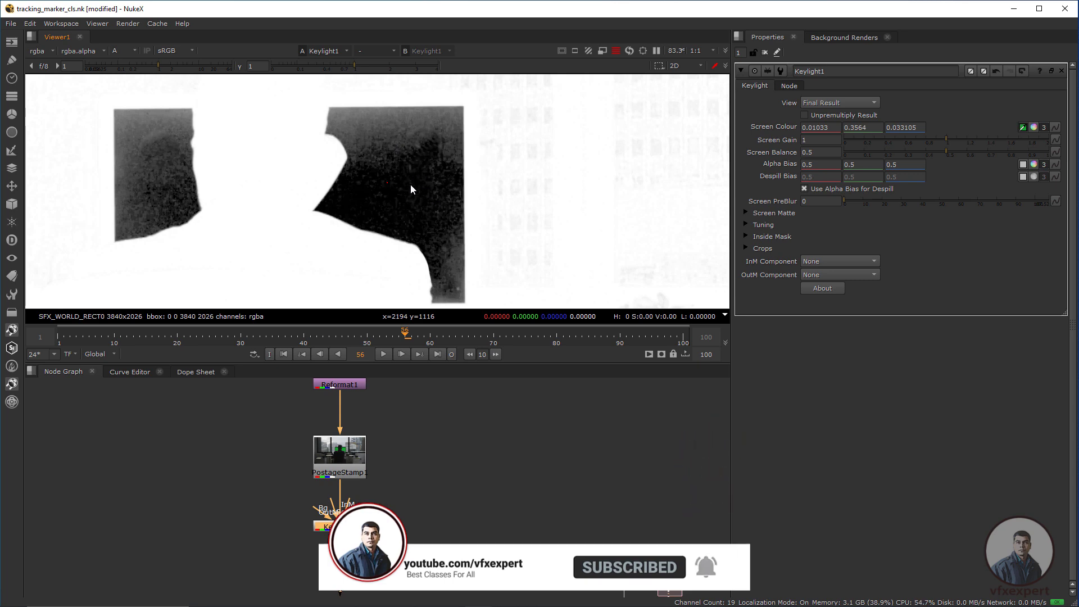
{"action": "scroll", "coordinate": [526, 198], "scroll_direction": "down", "scroll_amount": 2}
{"action": "scroll", "coordinate": [526, 205], "scroll_direction": "down", "scroll_amount": 3}
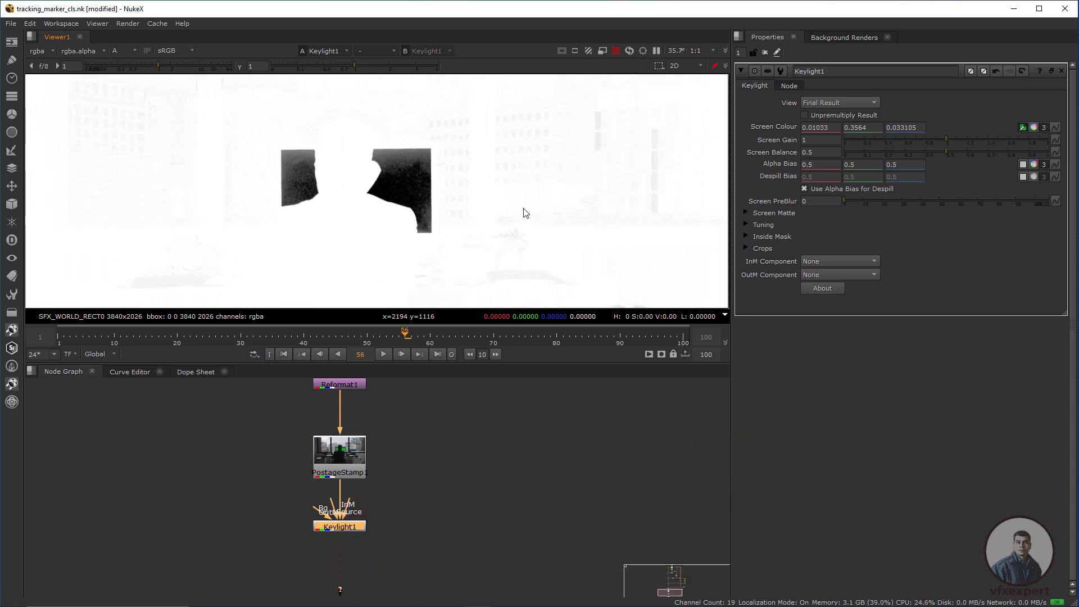
Step: Set Keylight's screen gain to 1.17 and the green value of its alpha bias to 0.59
{"action": "scroll", "coordinate": [488, 191], "scroll_direction": "up", "scroll_amount": 4}
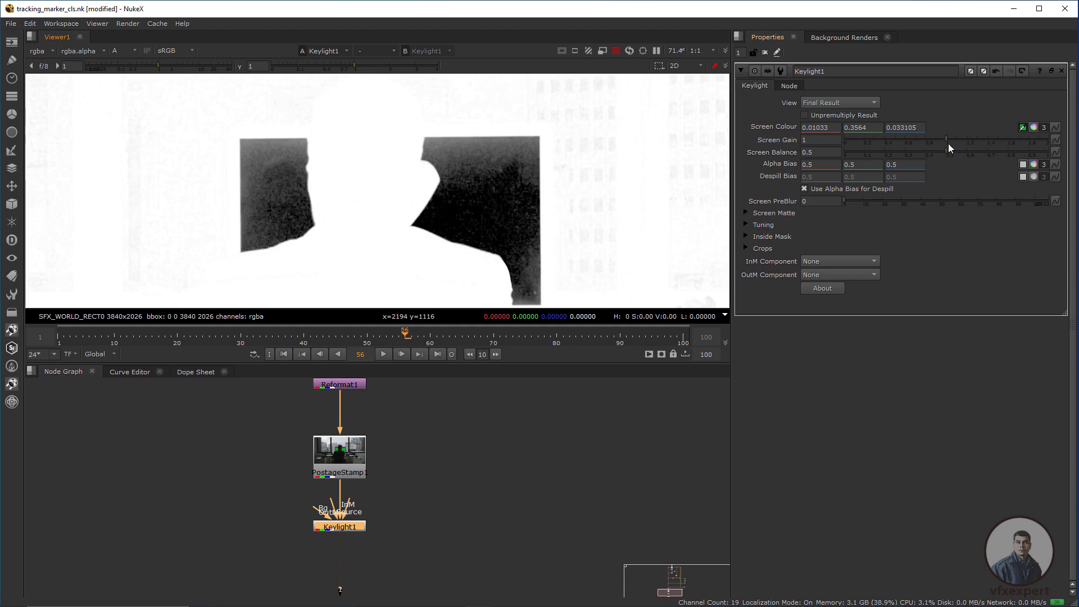
{"action": "left_click_drag", "start_coordinate": [946, 139], "coordinate": [952, 140]}
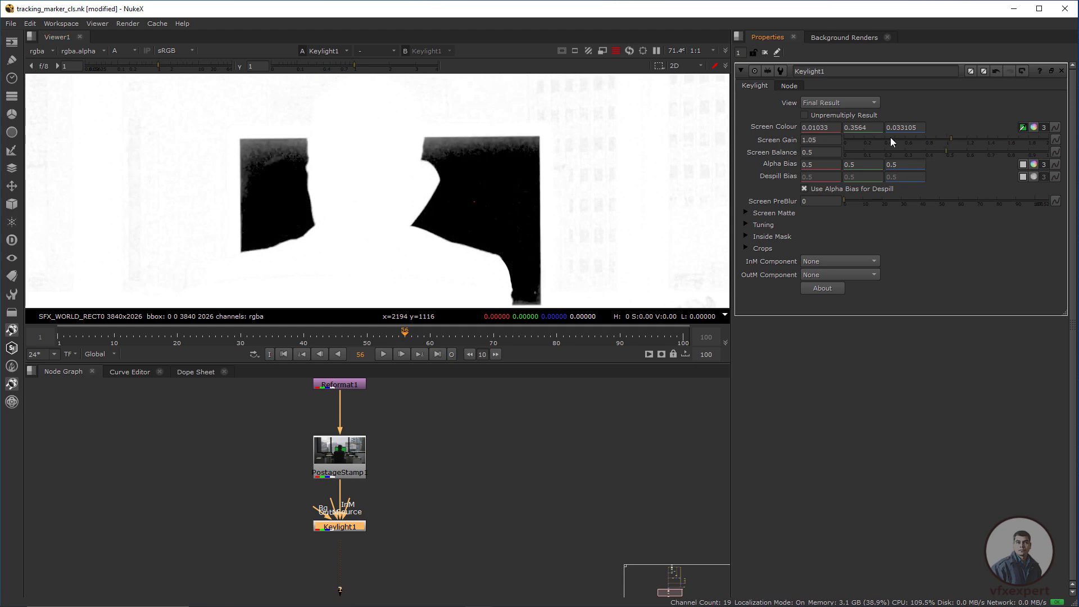
{"action": "left_click_drag", "start_coordinate": [952, 140], "coordinate": [964, 139]}
{"action": "scroll", "coordinate": [612, 221], "scroll_direction": "down", "scroll_amount": 5}
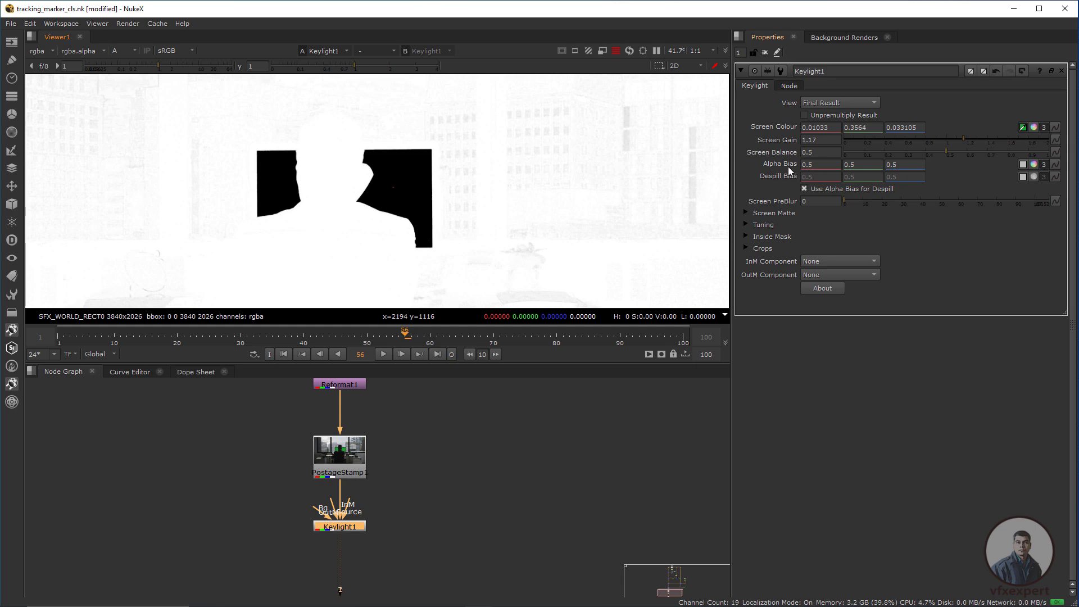
{"action": "left_click", "coordinate": [859, 166]}
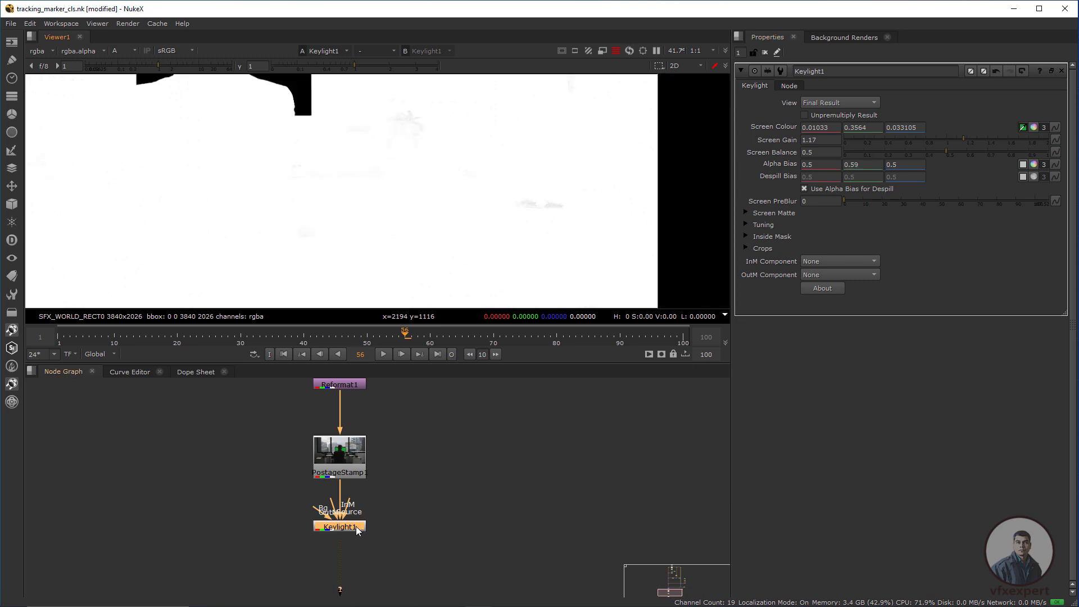
Step: Add a Grade node after Keylight and restrict its channels to alpha
{"action": "left_click_drag", "start_coordinate": [356, 527], "coordinate": [356, 513]}
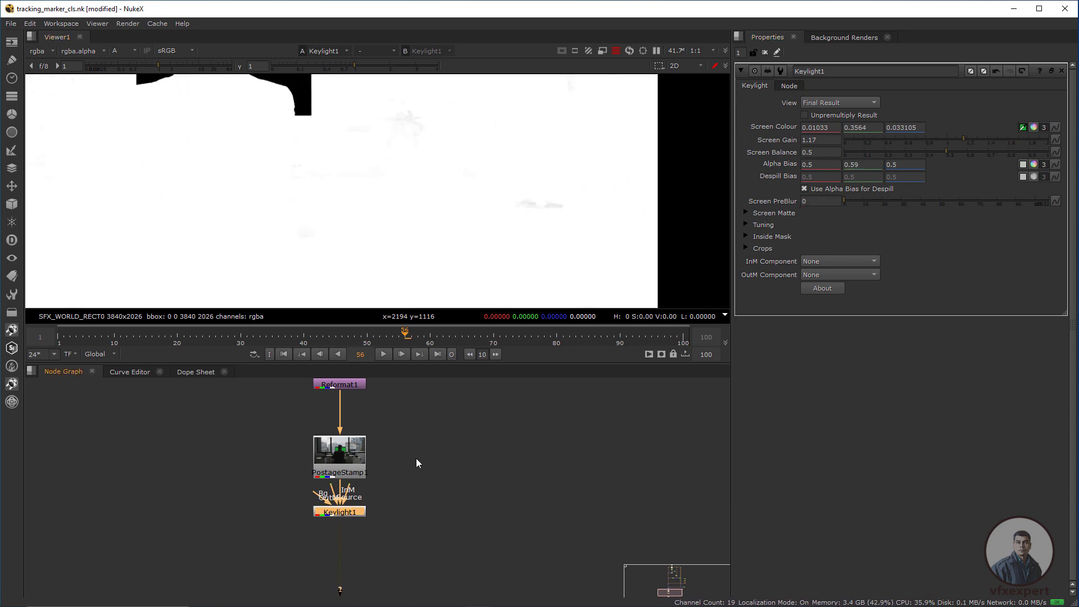
{"action": "scroll", "coordinate": [416, 457], "scroll_direction": "down", "scroll_amount": 2}
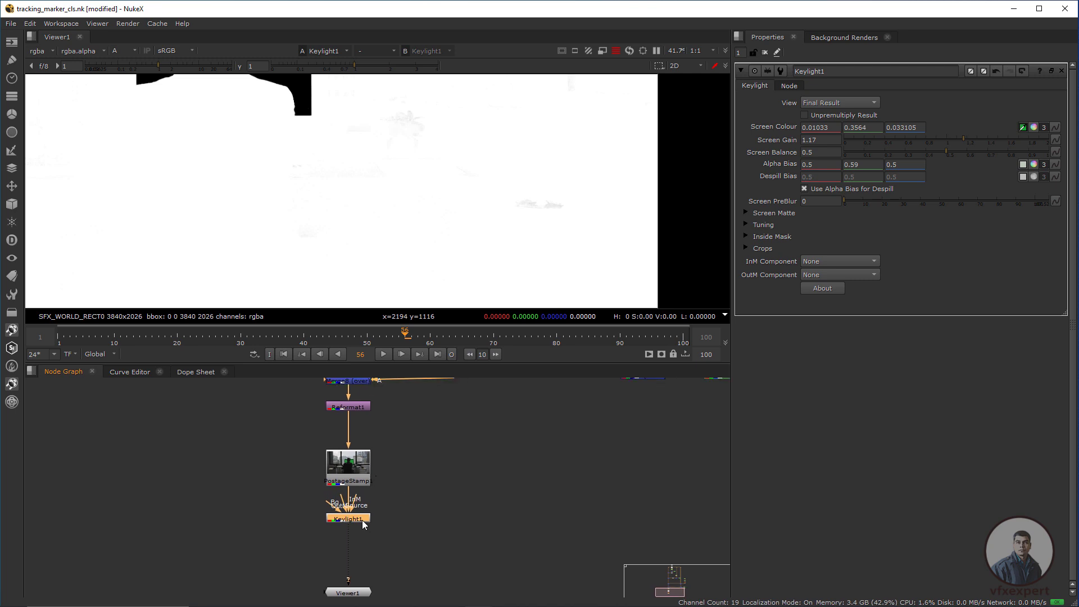
{"action": "key", "text": "g"}
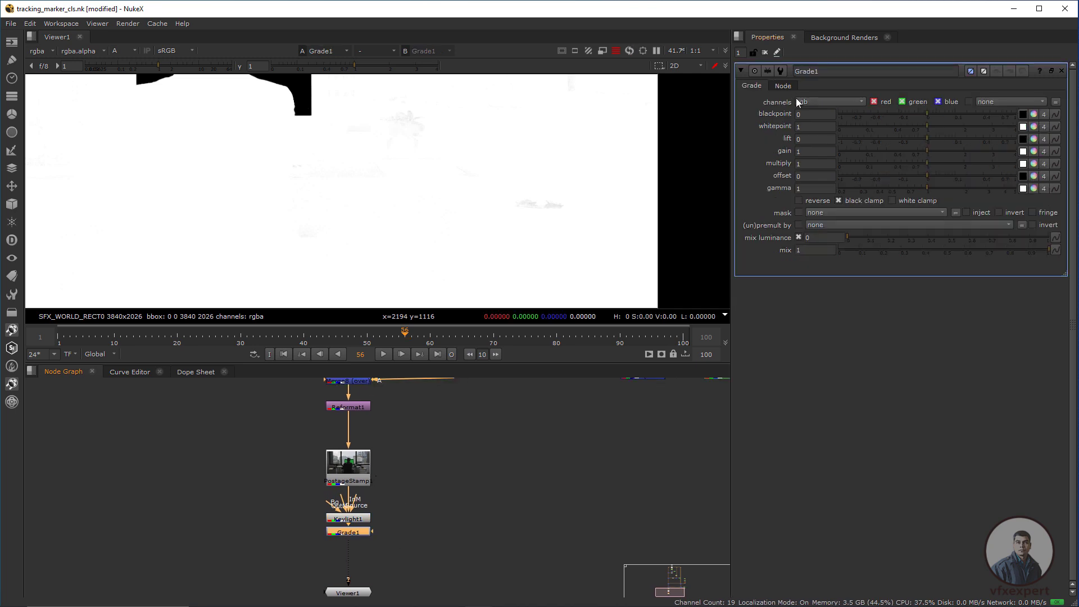
{"action": "left_click", "coordinate": [854, 101]}
{"action": "left_click", "coordinate": [819, 158]}
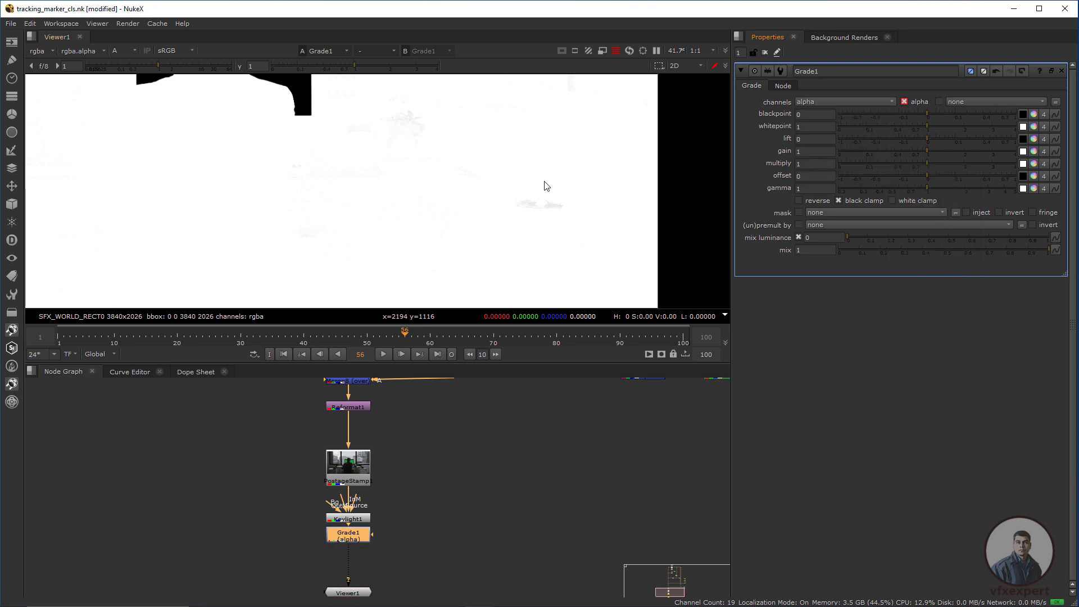
Step: Set the Grade node's whitepoint to 0.82 to clean up the white areas of the matte
{"action": "scroll", "coordinate": [544, 186], "scroll_direction": "down", "scroll_amount": 2}
{"action": "middle_click_drag", "start_coordinate": [533, 207], "coordinate": [530, 221]}
{"action": "scroll", "coordinate": [530, 221], "scroll_direction": "up", "scroll_amount": 1}
{"action": "middle_click_drag", "start_coordinate": [573, 166], "coordinate": [583, 202]}
{"action": "middle_click_drag", "start_coordinate": [516, 230], "coordinate": [583, 239]}
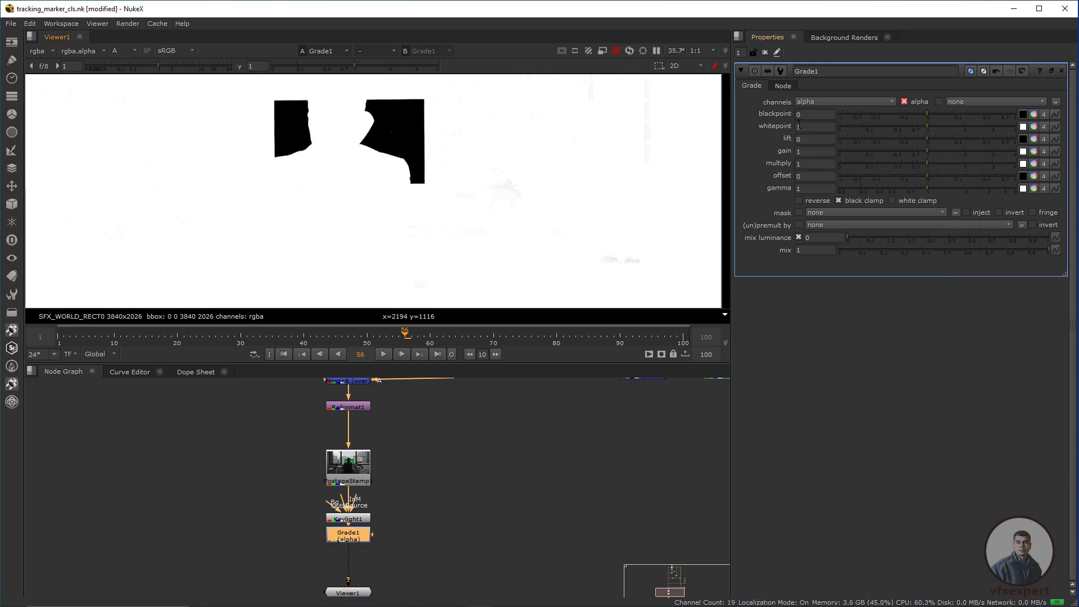
{"action": "left_click_drag", "start_coordinate": [928, 124], "coordinate": [920, 127]}
Step: Examine the graded matte across the whole frame, comparing the alpha channel with the colour image
{"action": "left_click_drag", "start_coordinate": [574, 174], "coordinate": [513, 224]}
{"action": "scroll", "coordinate": [545, 225], "scroll_direction": "down", "scroll_amount": 3}
{"action": "scroll", "coordinate": [489, 233], "scroll_direction": "down", "scroll_amount": 2}
{"action": "mouse_move", "coordinate": [551, 219]}
{"action": "middle_mouse_down"}
{"action": "mouse_move", "coordinate": [499, 228]}
{"action": "mouse_move", "coordinate": [518, 214]}
{"action": "middle_mouse_up"}
{"action": "scroll", "coordinate": [519, 214], "scroll_direction": "up", "scroll_amount": 3}
{"action": "key", "text": "a"}
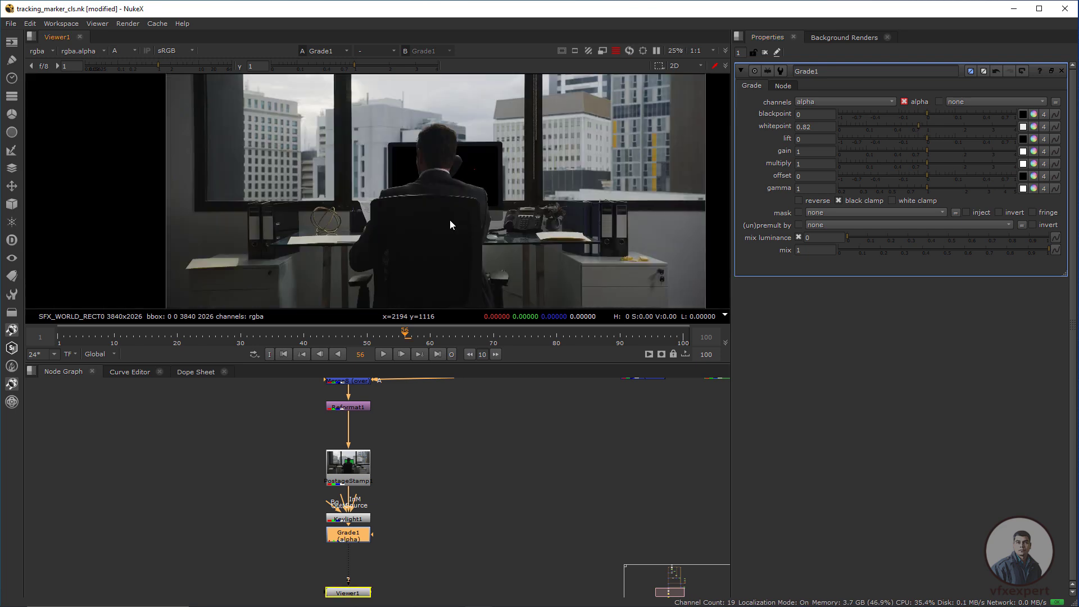
{"action": "key", "text": "a"}
{"action": "scroll", "coordinate": [460, 196], "scroll_direction": "up", "scroll_amount": 2}
{"action": "scroll", "coordinate": [460, 197], "scroll_direction": "down", "scroll_amount": 2}
{"action": "middle_click_drag", "start_coordinate": [460, 196], "coordinate": [391, 196]}
Step: Space out the Keylight, Grade and Viewer nodes vertically to make room in the node graph
{"action": "middle_click_drag", "start_coordinate": [386, 517], "coordinate": [349, 489]}
{"action": "left_click", "coordinate": [349, 534]}
{"action": "left_click_drag", "start_coordinate": [326, 562], "coordinate": [325, 571]}
{"action": "left_click_drag", "start_coordinate": [324, 509], "coordinate": [324, 526]}
{"action": "left_click", "coordinate": [441, 492]}
{"action": "left_click_drag", "start_coordinate": [320, 572], "coordinate": [320, 579]}
{"action": "left_click", "coordinate": [398, 501]}
{"action": "middle_click_drag", "start_coordinate": [394, 479], "coordinate": [382, 486]}
Step: Add a Copy node beside the Grade node and connect its B input to the PostageStamp through a corner dot
{"action": "key", "text": "k"}
{"action": "left_click_drag", "start_coordinate": [400, 490], "coordinate": [310, 450]}
{"action": "left_click_drag", "start_coordinate": [423, 504], "coordinate": [403, 523]}
{"action": "left_click_drag", "start_coordinate": [362, 481], "coordinate": [412, 448], "text": "ctrl"}
Step: Connect the Copy node's A input to the Grade node, then view the Copy output with the Viewer placed beneath it
{"action": "left_click", "coordinate": [293, 457]}
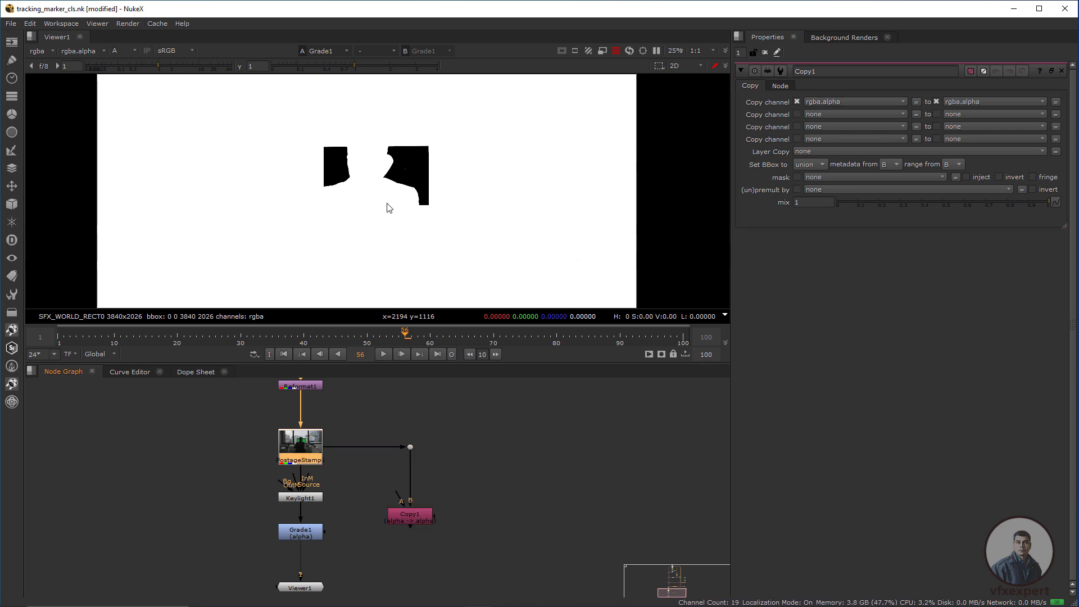
{"action": "key", "text": "1"}
{"action": "key", "text": "a"}
{"action": "left_click_drag", "start_coordinate": [410, 518], "coordinate": [412, 536]}
{"action": "middle_click_drag", "start_coordinate": [343, 543], "coordinate": [360, 514]}
{"action": "left_click_drag", "start_coordinate": [419, 488], "coordinate": [329, 507]}
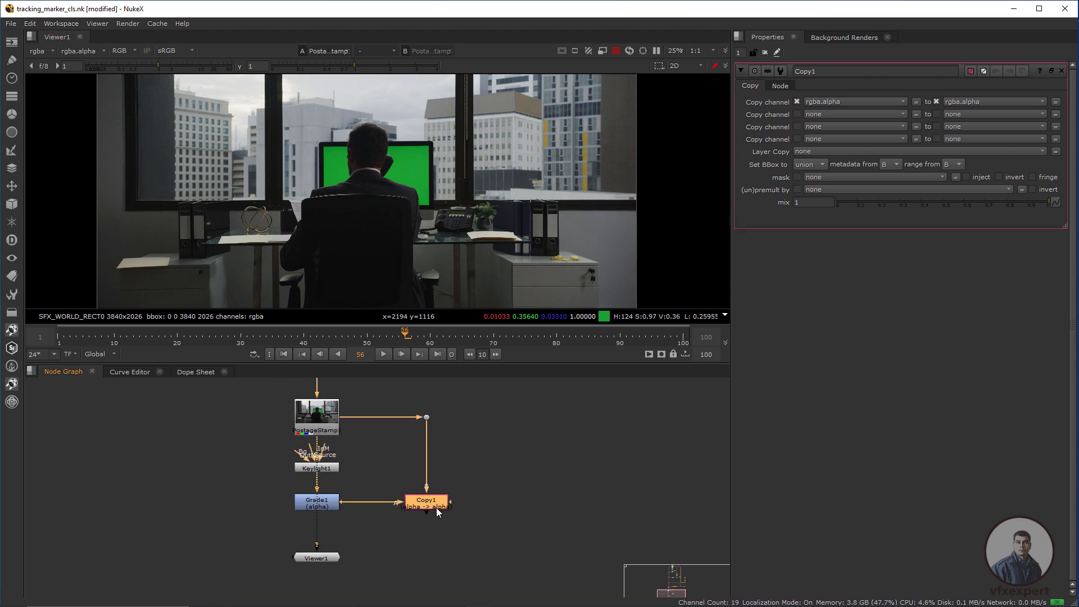
{"action": "key", "text": "1"}
{"action": "left_click_drag", "start_coordinate": [329, 559], "coordinate": [429, 577]}
Step: Add a Premult node after the Copy node and inspect the keyed edges around the man's head and the monitor
{"action": "left_click", "coordinate": [434, 506]}
{"action": "key", "text": "Tab"}
{"action": "key", "text": "Tab"}
{"action": "type", "text": "pre"}
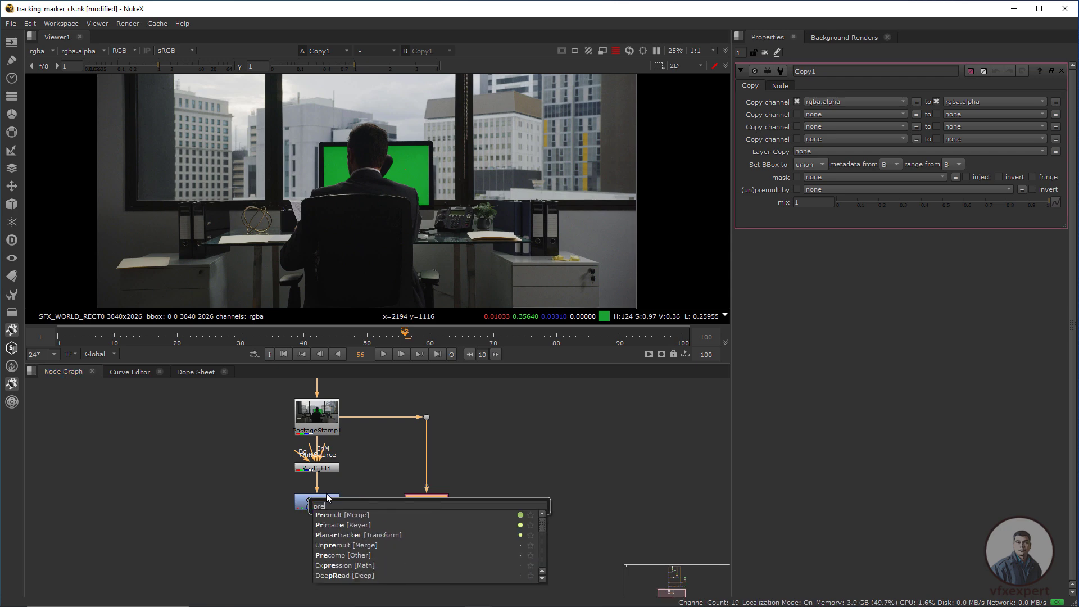
{"action": "left_click", "coordinate": [352, 517]}
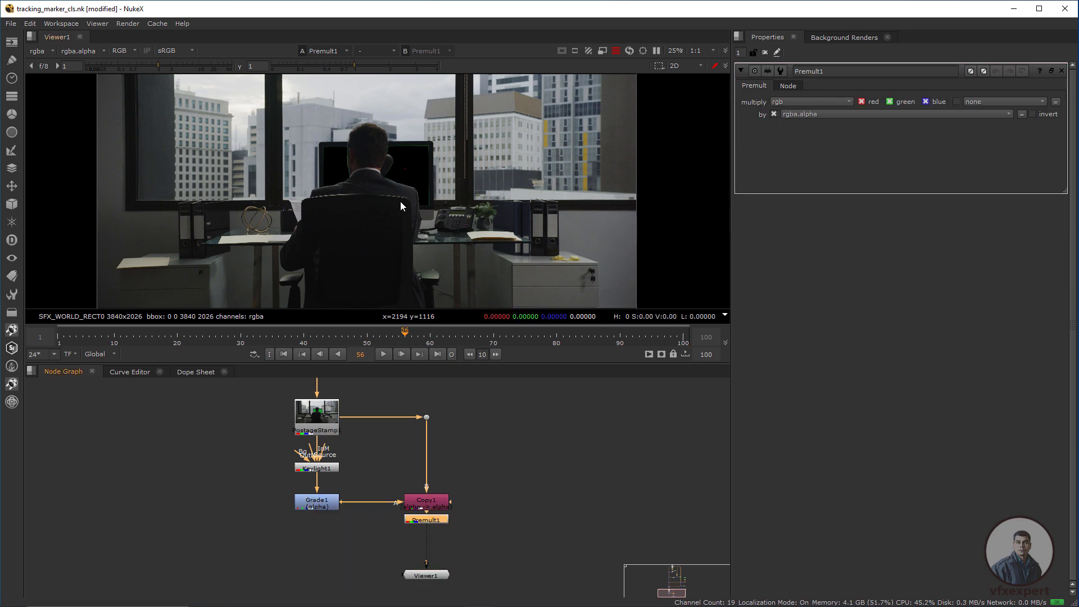
{"action": "scroll", "coordinate": [400, 202], "scroll_direction": "up", "scroll_amount": 2}
{"action": "middle_click_drag", "start_coordinate": [401, 201], "coordinate": [413, 227]}
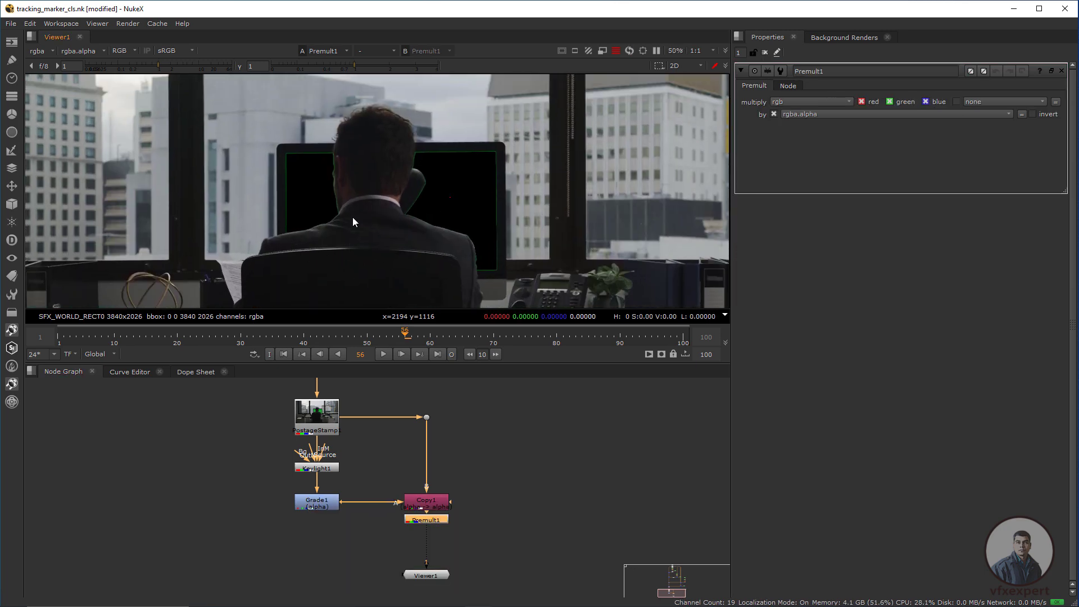
{"action": "scroll", "coordinate": [346, 223], "scroll_direction": "up", "scroll_amount": 1}
{"action": "scroll", "coordinate": [325, 225], "scroll_direction": "up", "scroll_amount": 1}
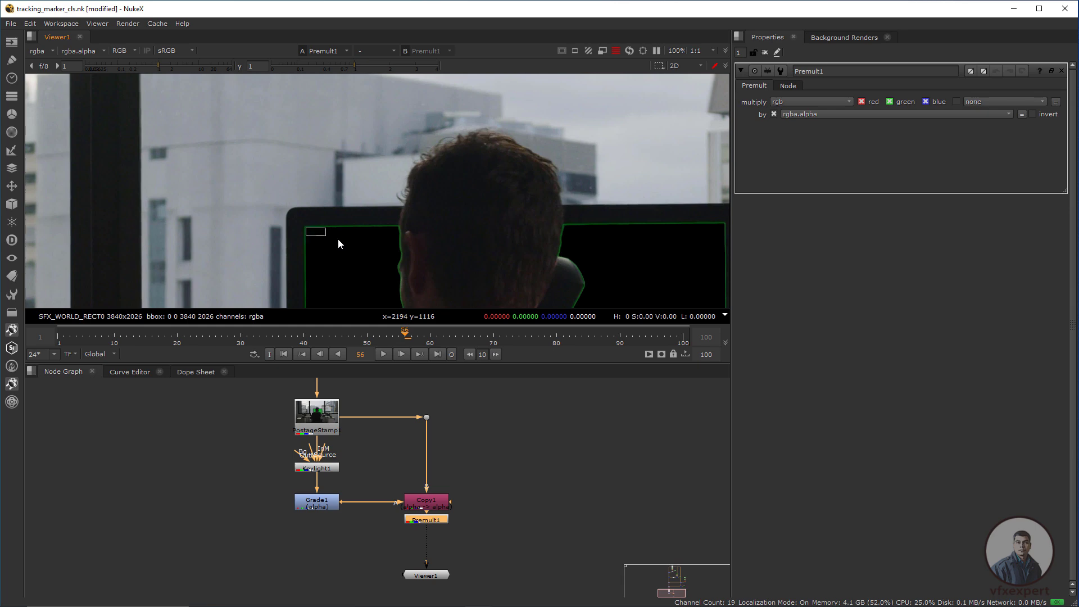
{"action": "scroll", "coordinate": [376, 197], "scroll_direction": "down", "scroll_amount": 6}
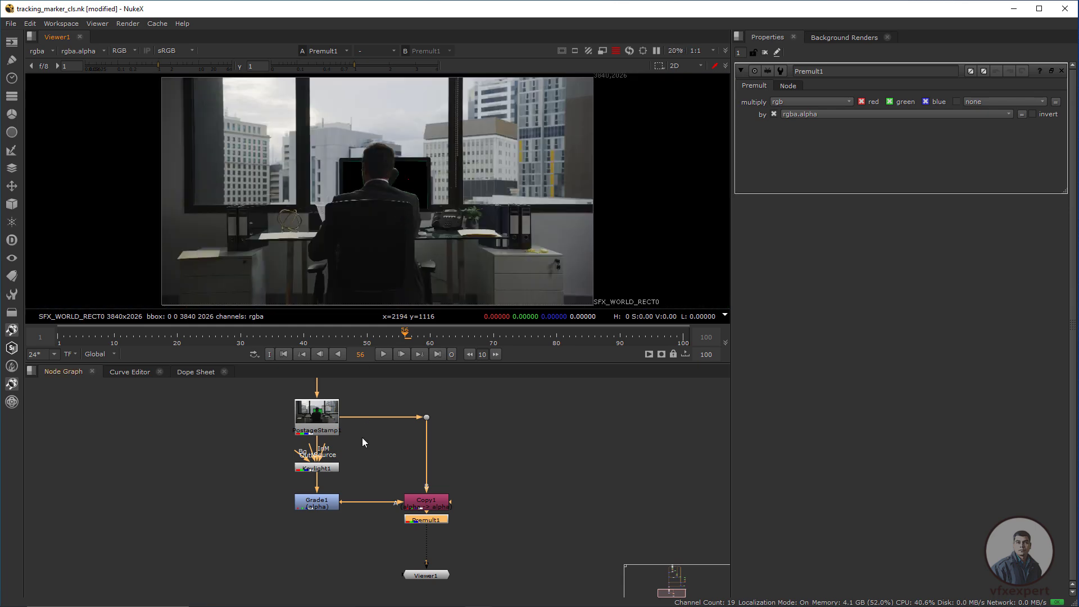
Step: Add a Blur node after the Grade node with a size of 1.7 to soften the matte edges
{"action": "left_click", "coordinate": [325, 498]}
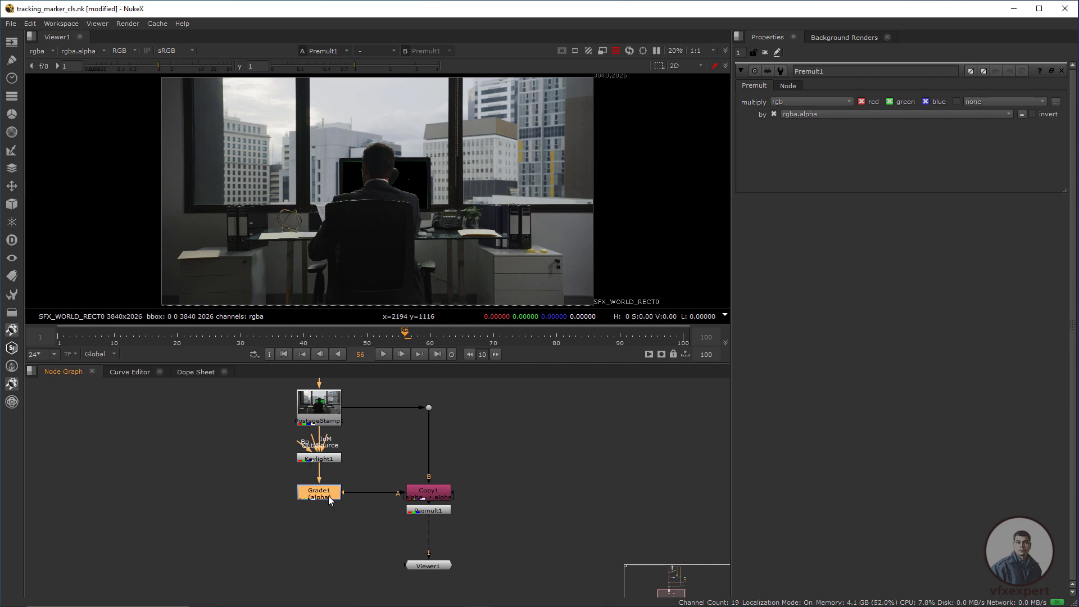
{"action": "key", "text": "b"}
{"action": "scroll", "coordinate": [370, 188], "scroll_direction": "up", "scroll_amount": 4}
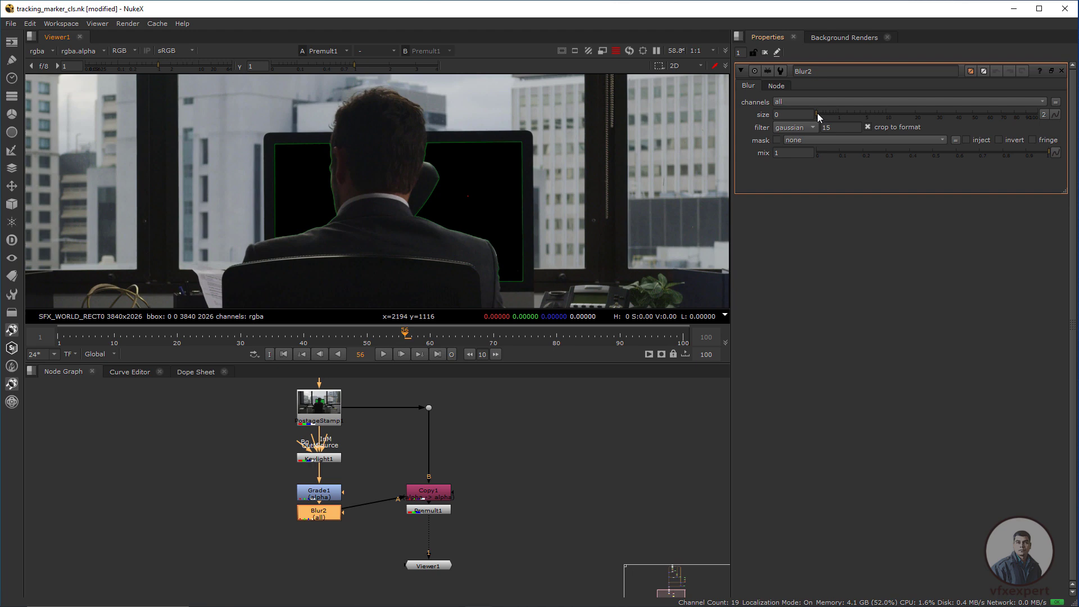
{"action": "left_click_drag", "start_coordinate": [823, 113], "coordinate": [845, 116]}
{"action": "scroll", "coordinate": [370, 151], "scroll_direction": "up", "scroll_amount": 2}
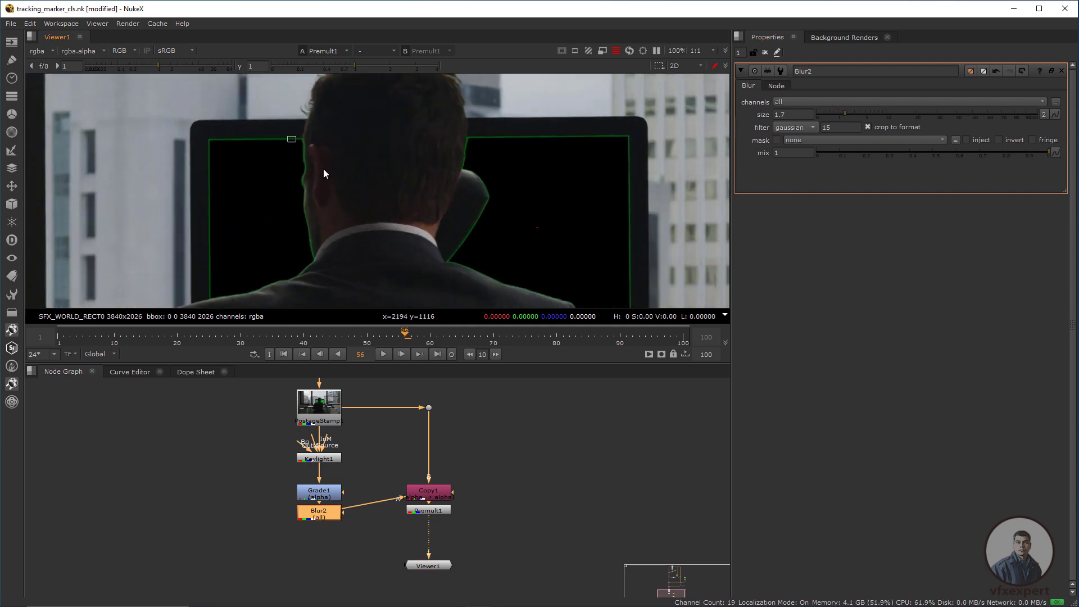
{"action": "scroll", "coordinate": [376, 140], "scroll_direction": "up", "scroll_amount": 2}
{"action": "scroll", "coordinate": [373, 217], "scroll_direction": "down", "scroll_amount": 3}
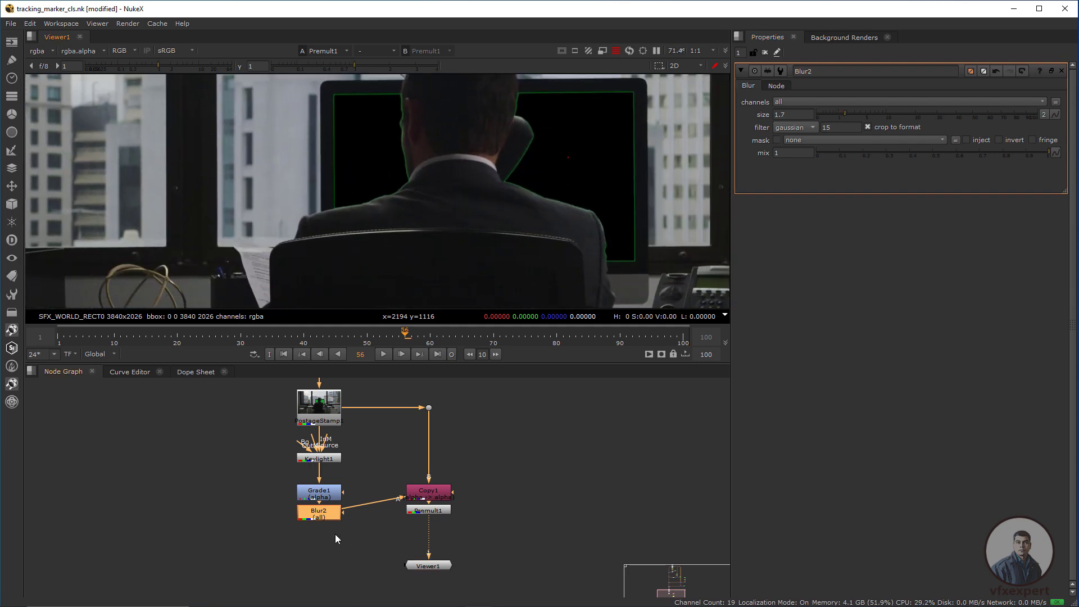
Step: Move the Blur, Copy, Premult and Viewer nodes lower in the node graph to make room beneath the Grade node
{"action": "middle_click_drag", "start_coordinate": [335, 534], "coordinate": [317, 561]}
{"action": "left_click_drag", "start_coordinate": [311, 519], "coordinate": [309, 553]}
{"action": "left_click_drag", "start_coordinate": [477, 483], "coordinate": [351, 569]}
{"action": "left_click_drag", "start_coordinate": [413, 538], "coordinate": [413, 573]}
{"action": "middle_click_drag", "start_coordinate": [426, 541], "coordinate": [428, 512]}
{"action": "left_click_drag", "start_coordinate": [421, 561], "coordinate": [421, 572]}
{"action": "left_click_drag", "start_coordinate": [308, 520], "coordinate": [309, 525]}
Step: Add a FilterErode node between the Grade and Blur nodes and inspect the keyed edges around the man and the monitor
{"action": "left_click", "coordinate": [305, 478]}
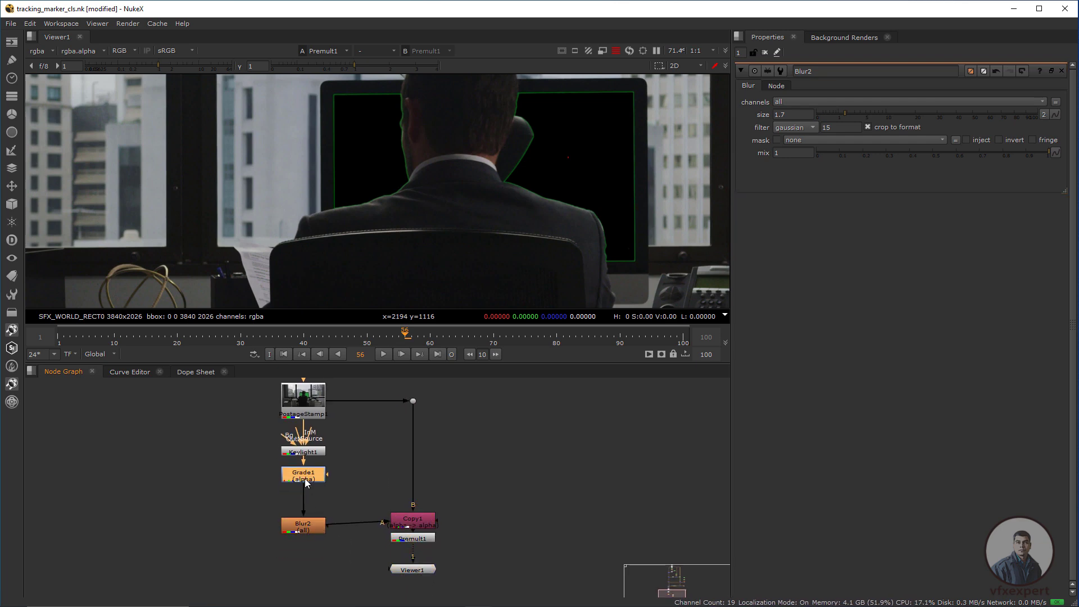
{"action": "key", "text": "Tab"}
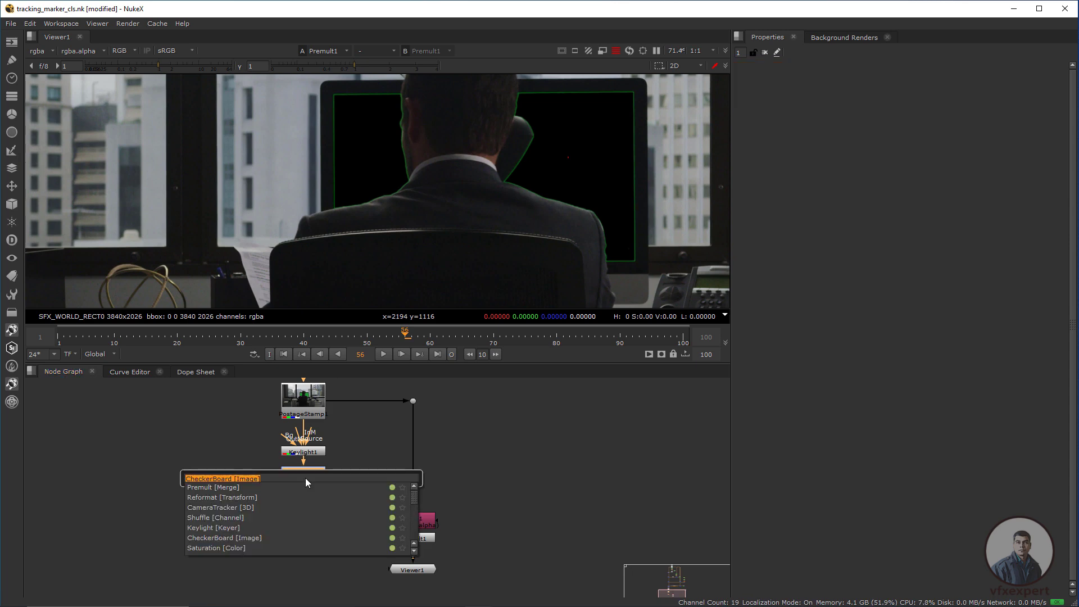
{"action": "type", "text": "ero"}
{"action": "left_click", "coordinate": [259, 509]}
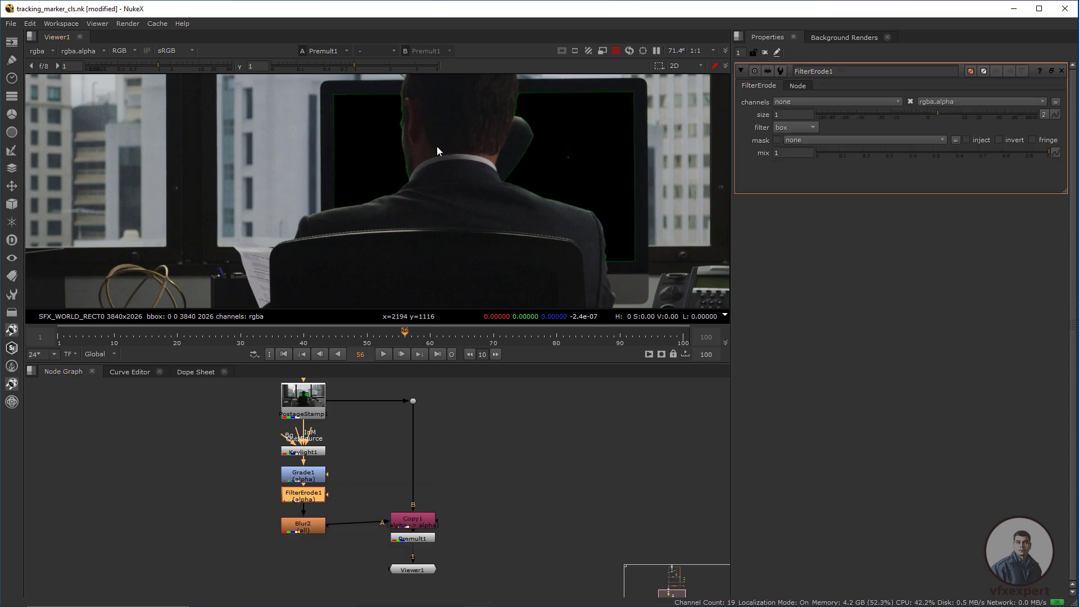
{"action": "scroll", "coordinate": [487, 175], "scroll_direction": "down", "scroll_amount": 2}
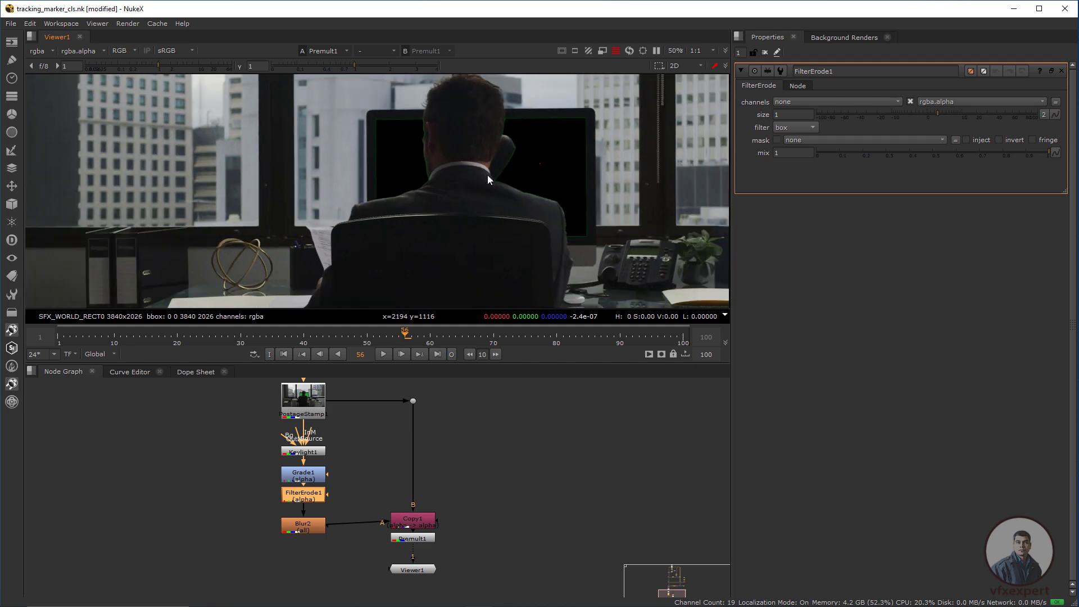
{"action": "scroll", "coordinate": [500, 225], "scroll_direction": "up", "scroll_amount": 3}
{"action": "scroll", "coordinate": [501, 225], "scroll_direction": "down", "scroll_amount": 2}
{"action": "scroll", "coordinate": [511, 172], "scroll_direction": "up", "scroll_amount": 3}
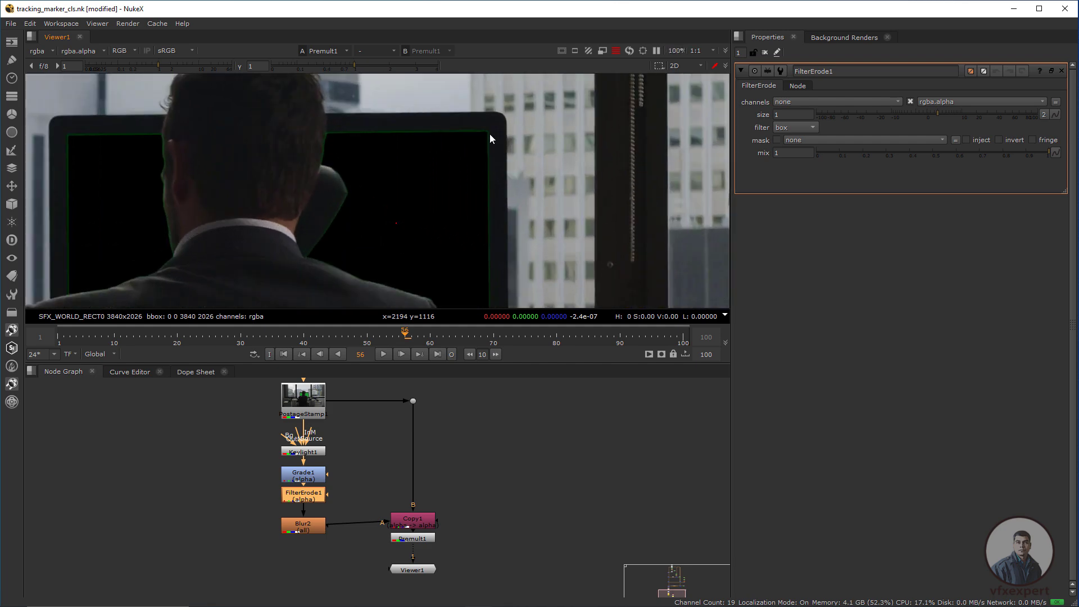
{"action": "scroll", "coordinate": [380, 197], "scroll_direction": "down", "scroll_amount": 6}
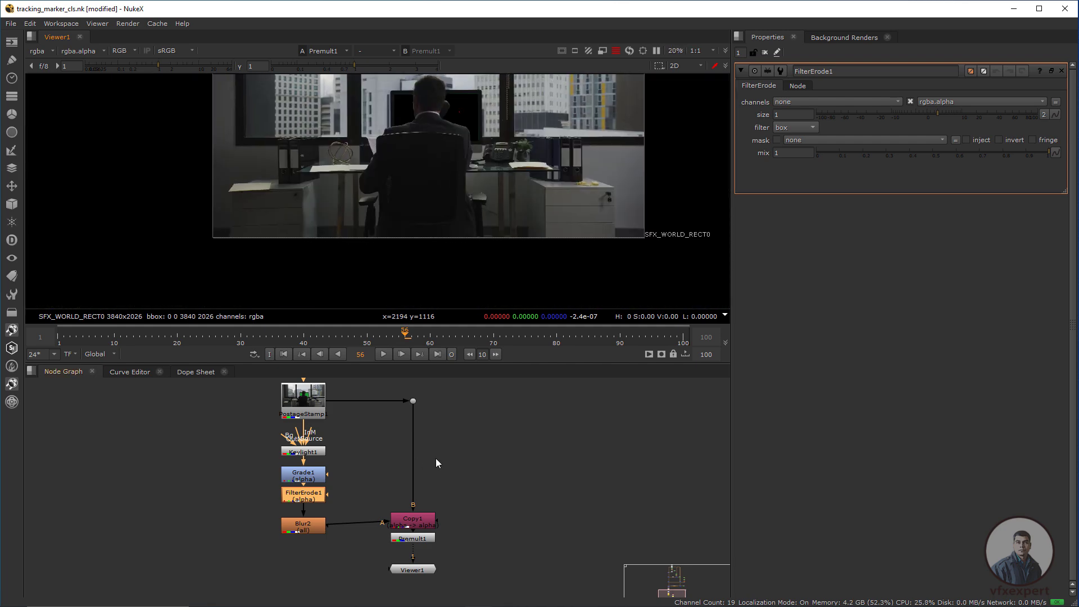
Step: Add a second Keylight node and insert it on the connection between the corner dot and the Copy node's B input
{"action": "scroll", "coordinate": [437, 457], "scroll_direction": "down", "scroll_amount": 1}
{"action": "left_click_drag", "start_coordinate": [380, 534], "coordinate": [380, 544]}
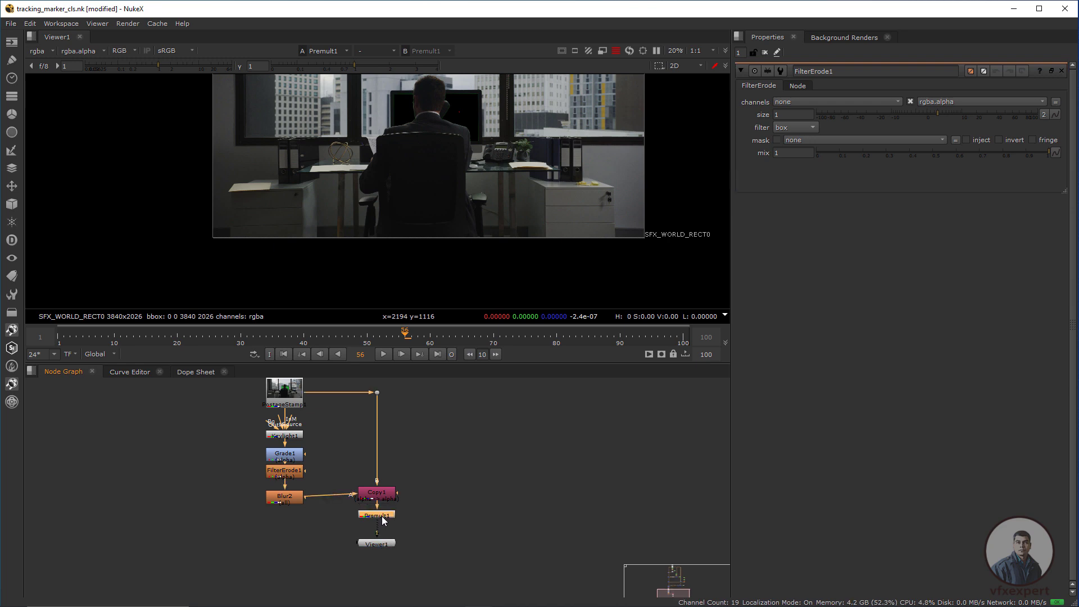
{"action": "scroll", "coordinate": [362, 461], "scroll_direction": "up", "scroll_amount": 2}
{"action": "middle_click_drag", "start_coordinate": [383, 438], "coordinate": [351, 455]}
{"action": "left_click", "coordinate": [397, 460]}
{"action": "key", "text": "Tab"}
{"action": "type", "text": "key"}
{"action": "key", "text": "Return"}
{"action": "left_click_drag", "start_coordinate": [406, 454], "coordinate": [341, 501]}
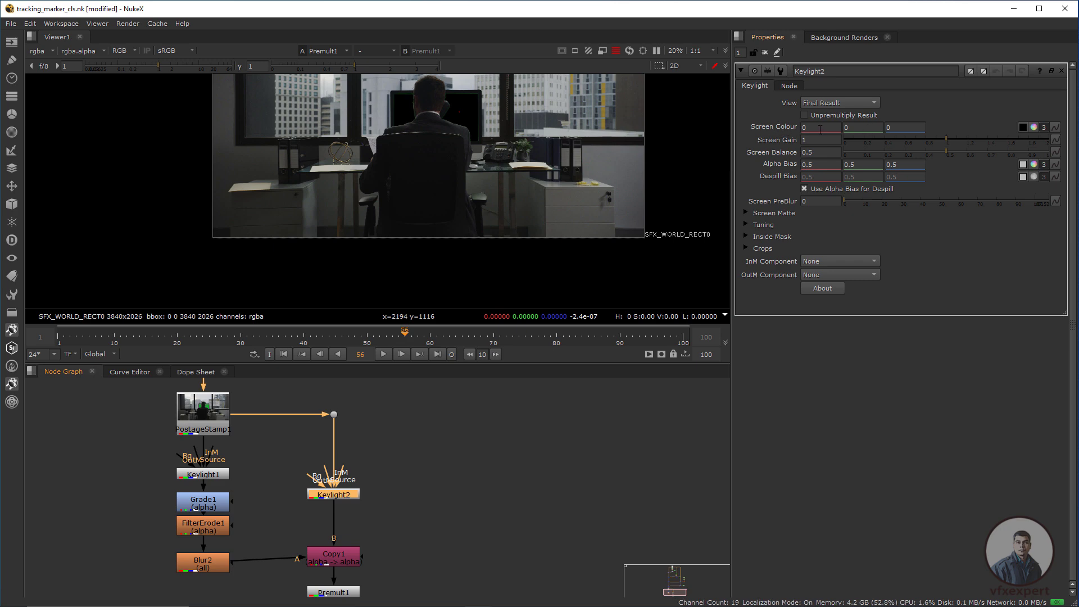
Step: Set the second Keylight's Screen Colour to 0, 1, 0 and inspect the despilled image around the man and desk
{"action": "left_click", "coordinate": [866, 129]}
{"action": "left_click", "coordinate": [851, 129]}
{"action": "key", "text": "Return"}
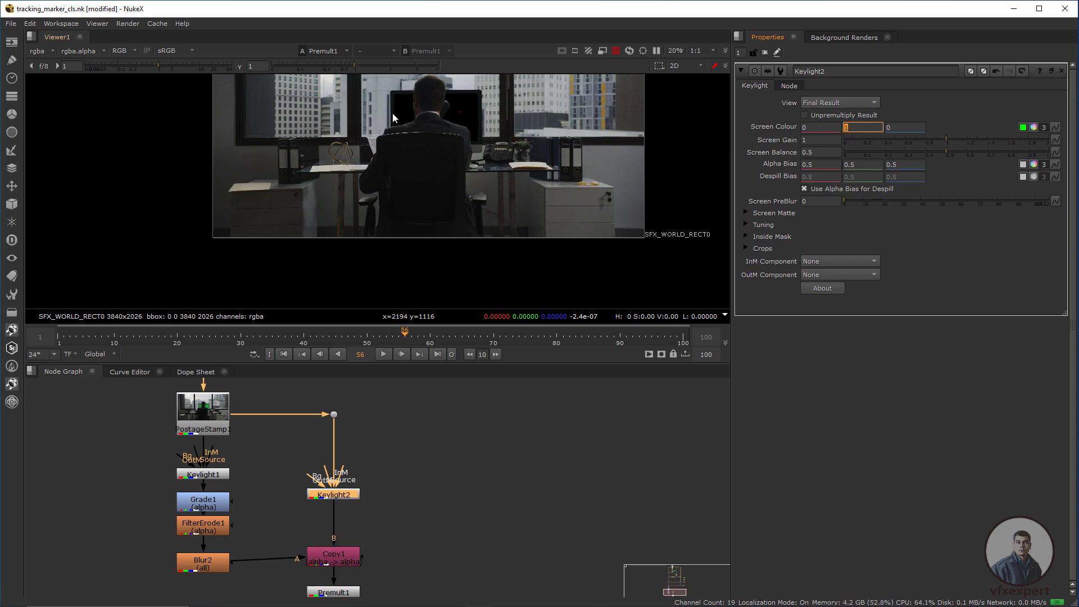
{"action": "scroll", "coordinate": [392, 112], "scroll_direction": "up", "scroll_amount": 4}
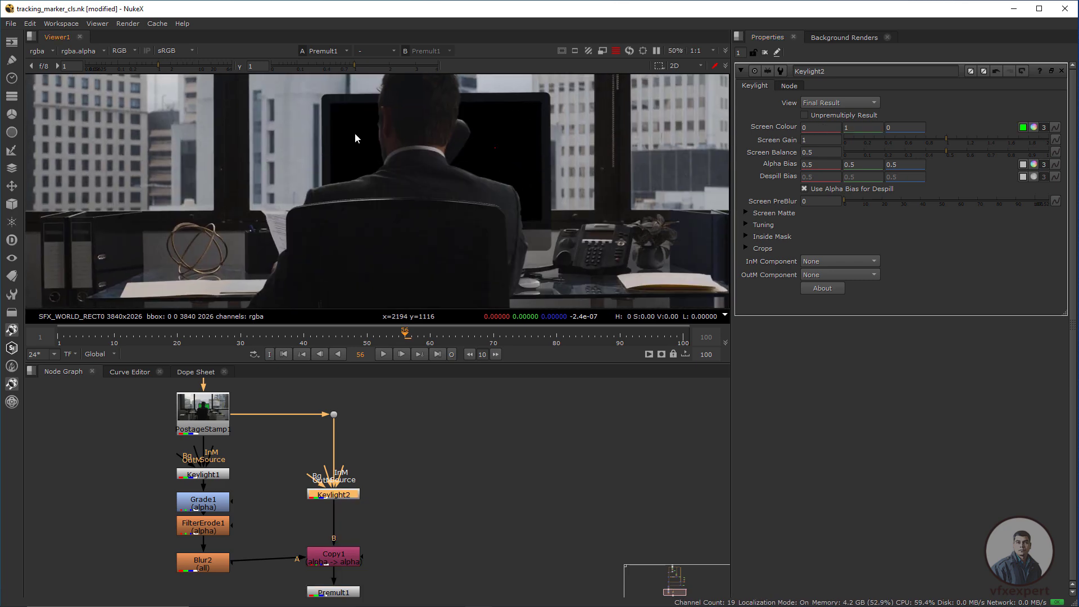
{"action": "scroll", "coordinate": [325, 162], "scroll_direction": "up", "scroll_amount": 1}
{"action": "scroll", "coordinate": [378, 181], "scroll_direction": "down", "scroll_amount": 4}
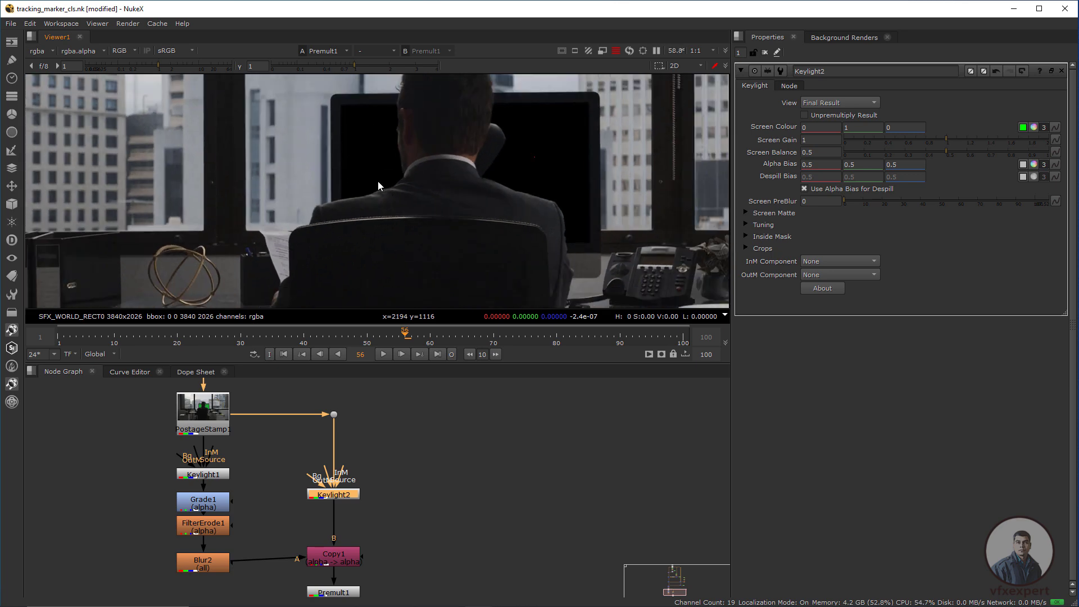
{"action": "scroll", "coordinate": [417, 203], "scroll_direction": "up", "scroll_amount": 1}
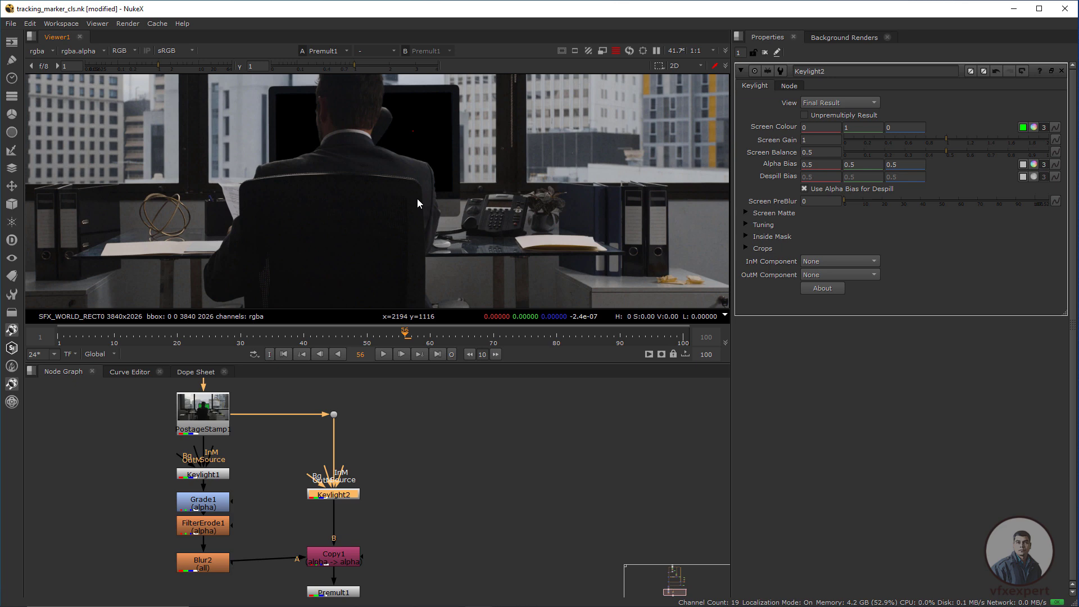
{"action": "scroll", "coordinate": [413, 179], "scroll_direction": "down", "scroll_amount": 3}
{"action": "middle_click_drag", "start_coordinate": [415, 245], "coordinate": [420, 202]}
Step: Add a Merge node beside the second Keylight and connect its B input to that Keylight
{"action": "middle_click_drag", "start_coordinate": [393, 513], "coordinate": [318, 484]}
{"action": "mouse_move", "coordinate": [277, 501]}
{"action": "left_mouse_down"}
{"action": "mouse_move", "coordinate": [277, 492]}
{"action": "mouse_move", "coordinate": [283, 500]}
{"action": "left_mouse_up"}
{"action": "left_click", "coordinate": [369, 457]}
{"action": "scroll", "coordinate": [326, 456], "scroll_direction": "down", "scroll_amount": 1}
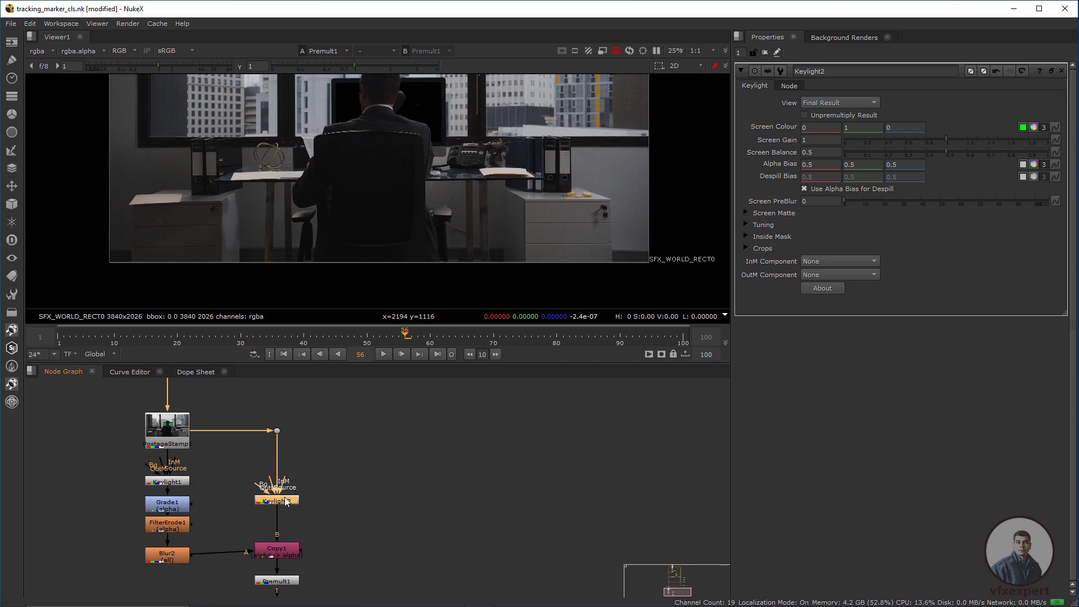
{"action": "scroll", "coordinate": [326, 487], "scroll_direction": "up", "scroll_amount": 3}
{"action": "middle_click_drag", "start_coordinate": [316, 483], "coordinate": [288, 482]}
{"action": "left_click", "coordinate": [309, 482]}
{"action": "key", "text": "m"}
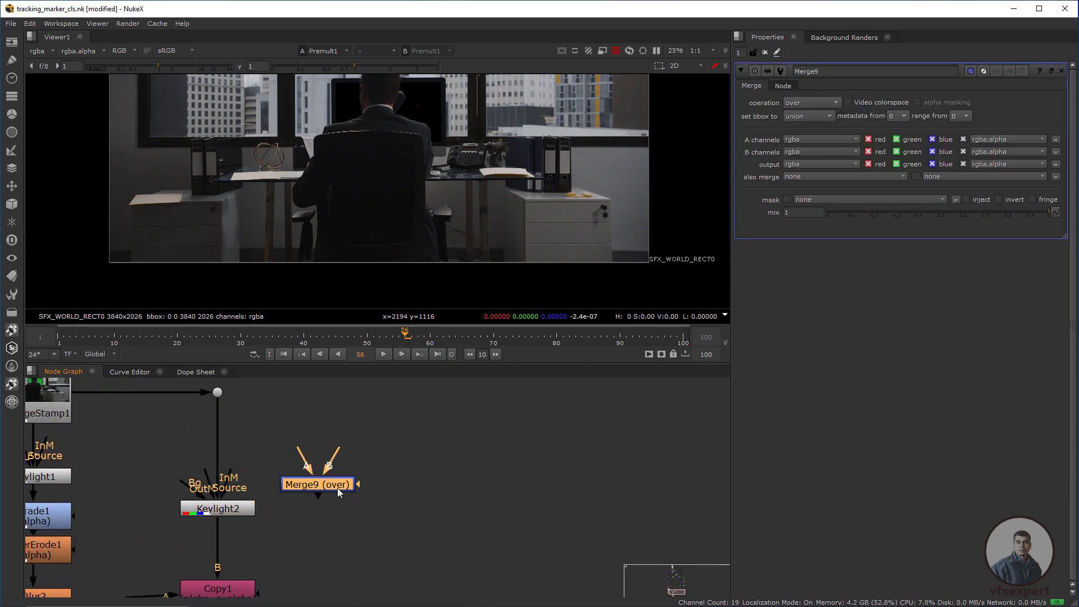
{"action": "left_click_drag", "start_coordinate": [337, 487], "coordinate": [350, 500]}
{"action": "left_click_drag", "start_coordinate": [284, 502], "coordinate": [216, 506]}
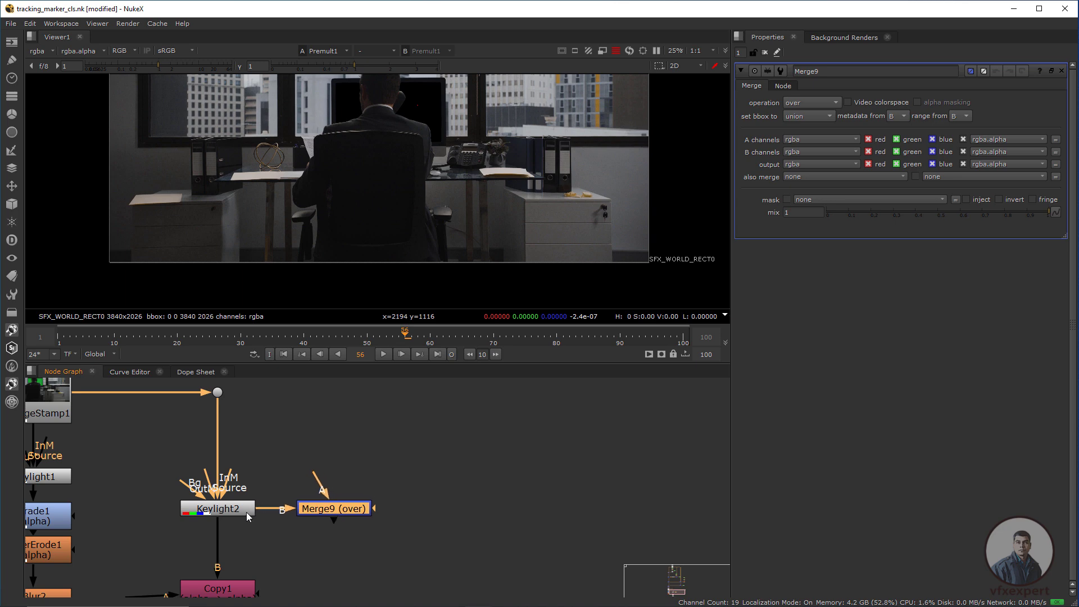
Step: Connect the Merge node's A input to the original plate's dot, routing it through a new corner dot above the Merge
{"action": "left_click_drag", "start_coordinate": [315, 476], "coordinate": [219, 393]}
{"action": "middle_click_drag", "start_coordinate": [271, 442], "coordinate": [288, 456]}
{"action": "left_click_drag", "start_coordinate": [291, 462], "coordinate": [352, 405], "text": "ctrl"}
{"action": "middle_click_drag", "start_coordinate": [295, 432], "coordinate": [338, 443]}
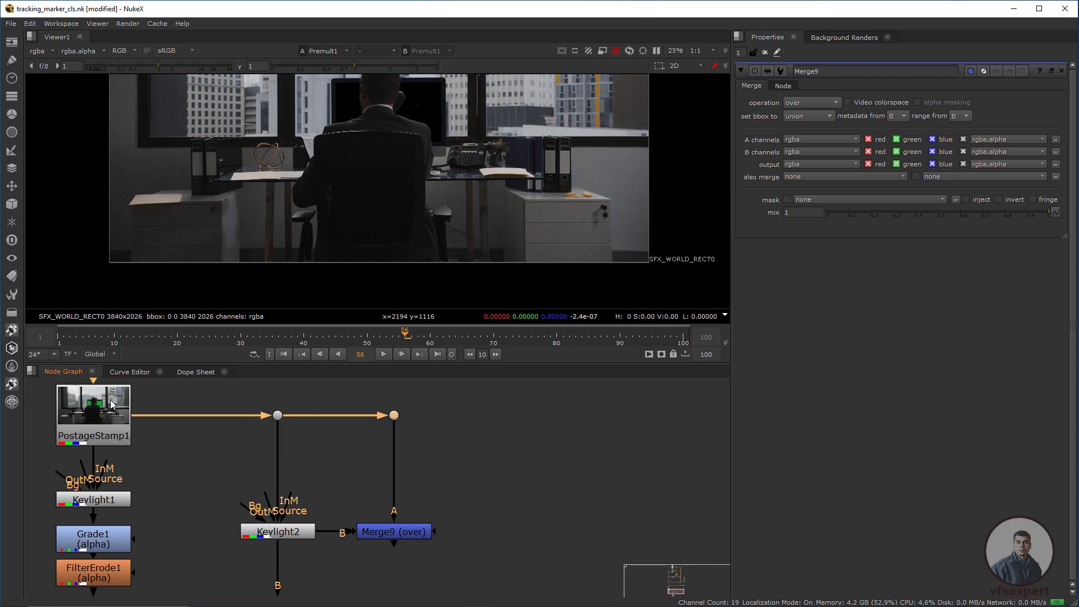
Step: View the PostageStamp output to examine the original green screen plate
{"action": "left_click", "coordinate": [93, 430]}
{"action": "key", "text": "1"}
{"action": "scroll", "coordinate": [384, 154], "scroll_direction": "up", "scroll_amount": 3}
{"action": "scroll", "coordinate": [360, 194], "scroll_direction": "down", "scroll_amount": 4}
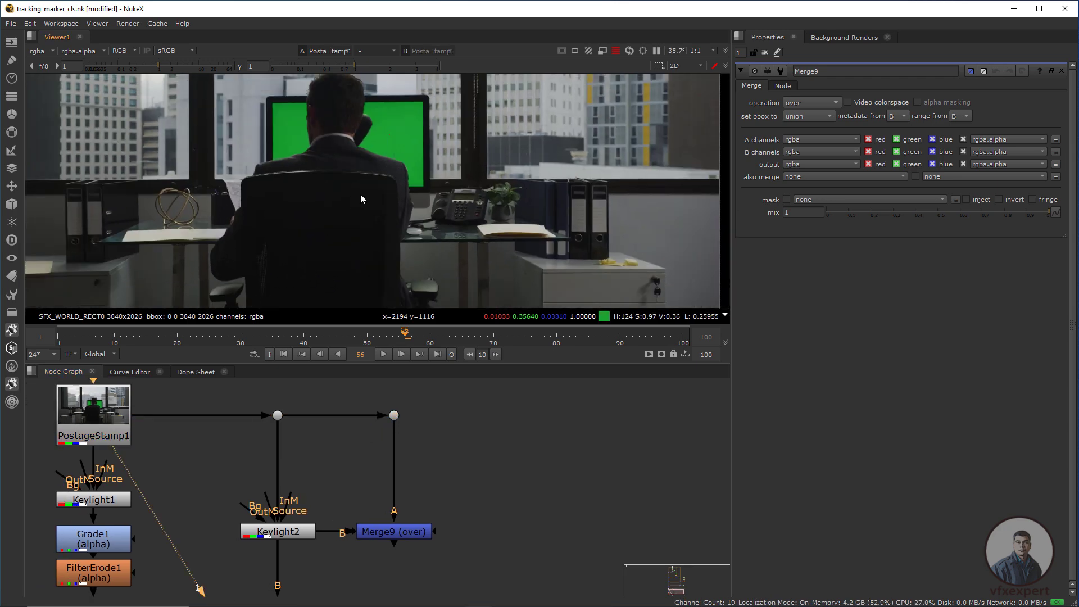
Step: View the output of the Merge beside the second Keylight and set its operation to minus
{"action": "middle_click_drag", "start_coordinate": [368, 469], "coordinate": [349, 422]}
{"action": "left_click", "coordinate": [388, 487]}
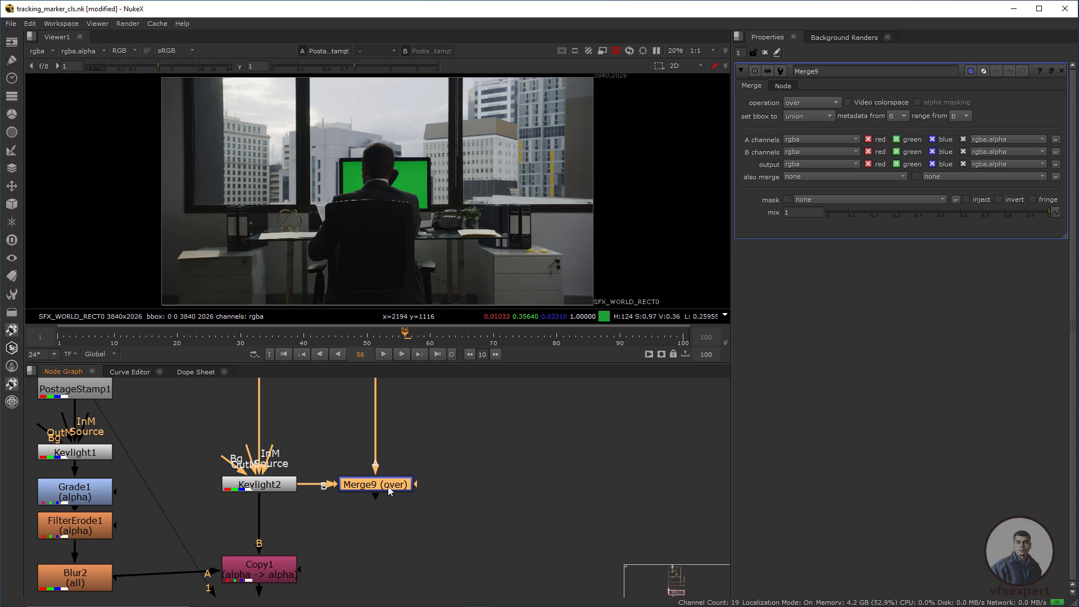
{"action": "key", "text": "1"}
{"action": "left_click", "coordinate": [794, 102]}
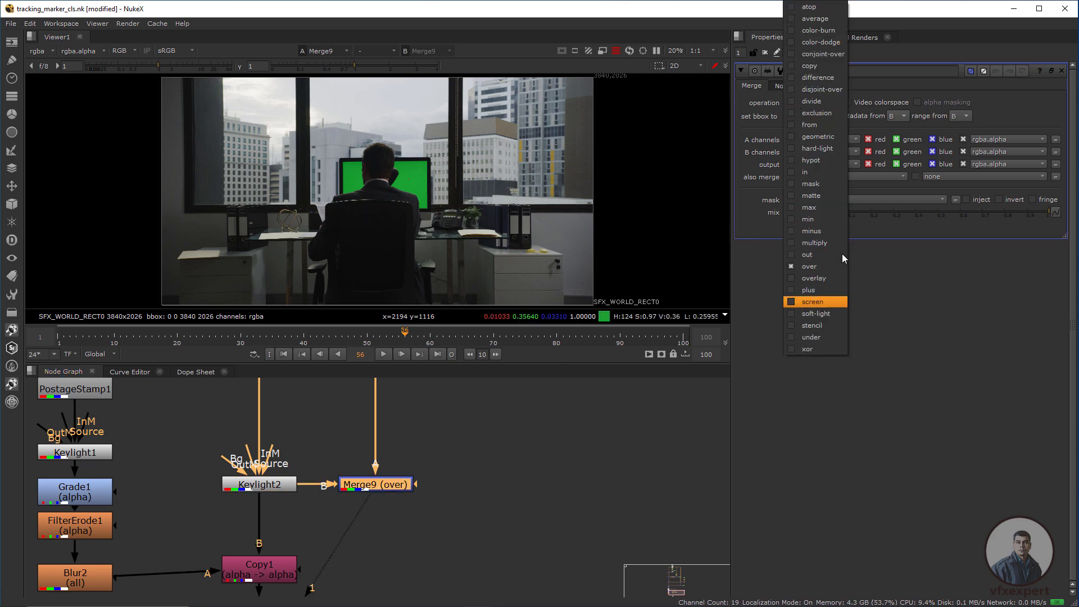
{"action": "left_click", "coordinate": [825, 231]}
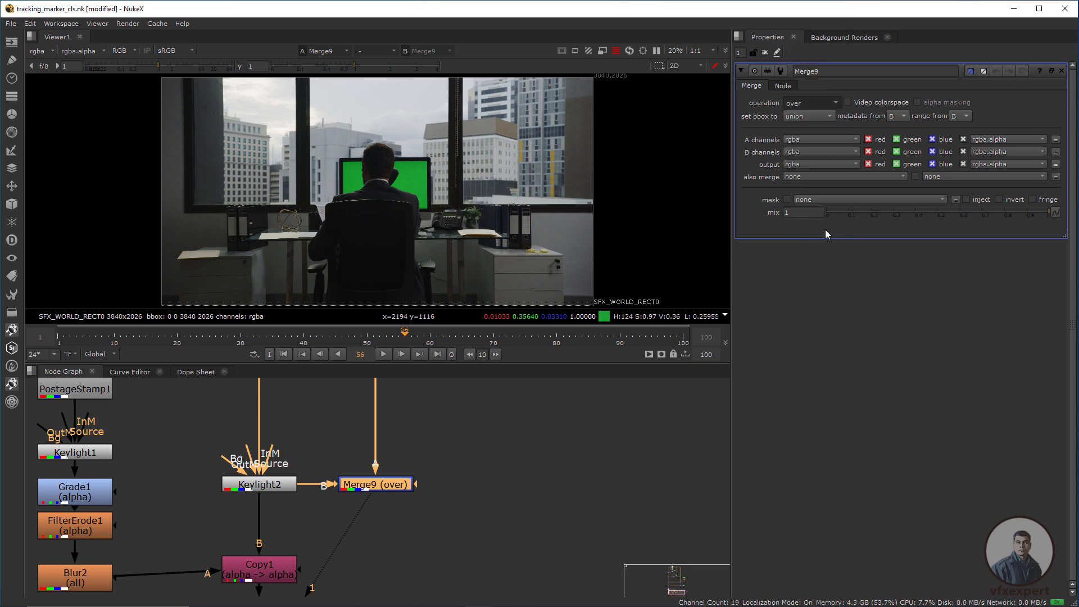
Step: Move the Viewer aside and insert another Merge between the second Keylight and Copy, feeding its A input from the minus Merge through a dot
{"action": "scroll", "coordinate": [372, 526], "scroll_direction": "down", "scroll_amount": 3}
{"action": "left_click_drag", "start_coordinate": [272, 540], "coordinate": [432, 528]}
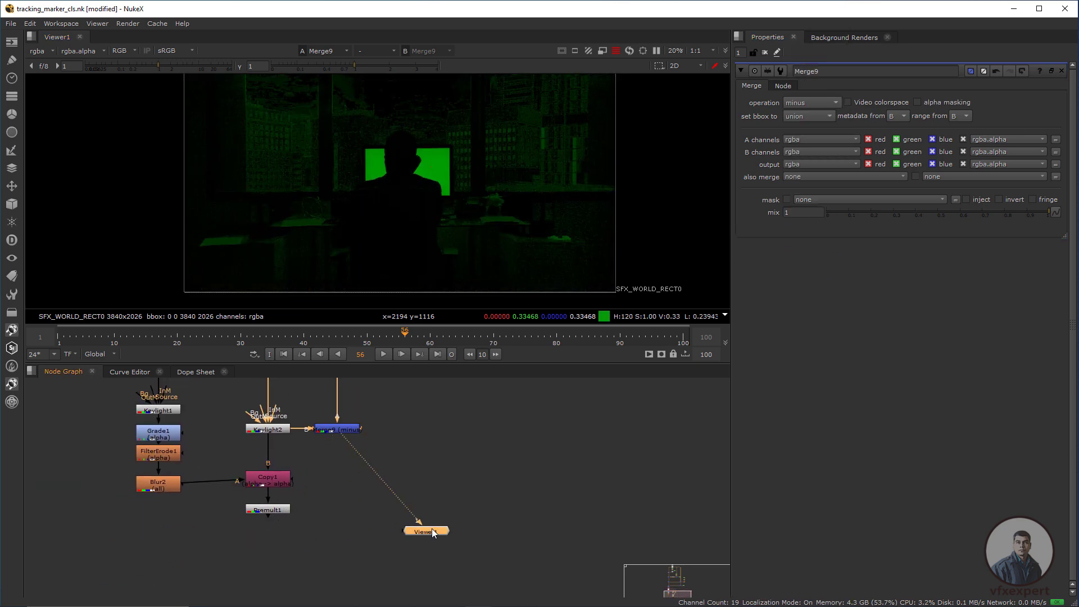
{"action": "scroll", "coordinate": [342, 514], "scroll_direction": "up", "scroll_amount": 3}
{"action": "key", "text": "m"}
{"action": "left_click_drag", "start_coordinate": [315, 492], "coordinate": [331, 461]}
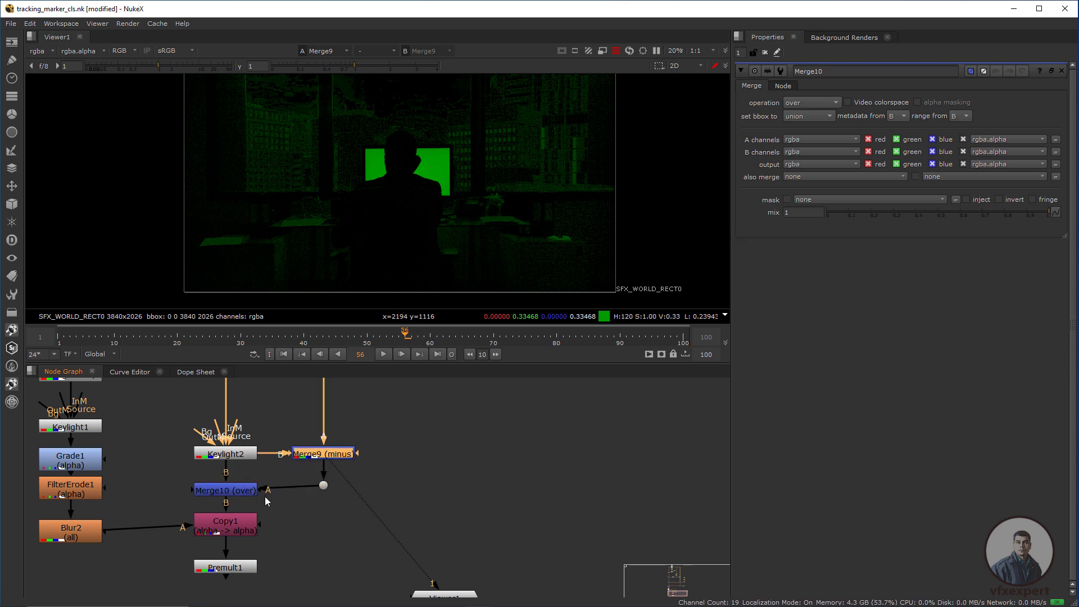
Step: Set the operation of the Merge between the second Keylight and Copy to plus
{"action": "middle_click_drag", "start_coordinate": [265, 501], "coordinate": [276, 525]}
{"action": "left_click", "coordinate": [247, 513]}
{"action": "left_click", "coordinate": [805, 104]}
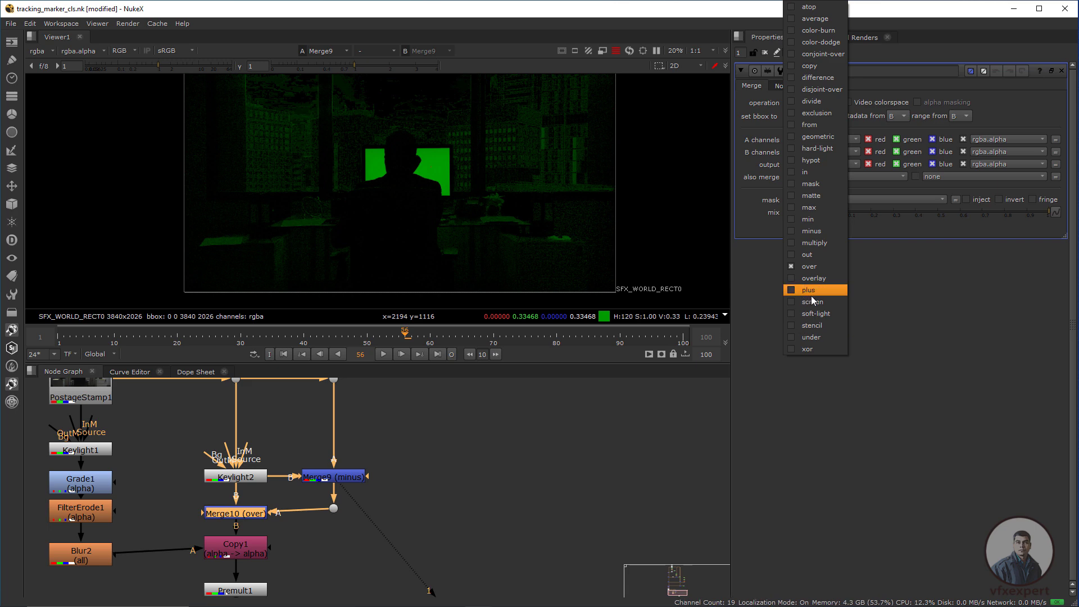
{"action": "left_click", "coordinate": [812, 291]}
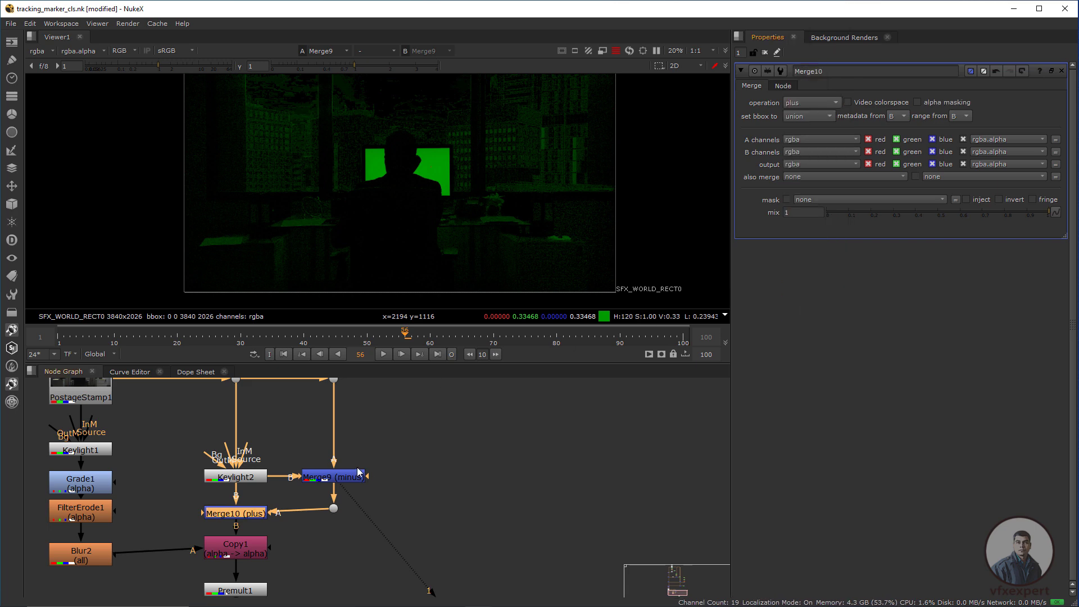
Step: View the Premult output and inspect the edges around the man's head and the monitor
{"action": "middle_click_drag", "start_coordinate": [353, 475], "coordinate": [356, 494]}
{"action": "left_click", "coordinate": [356, 494]}
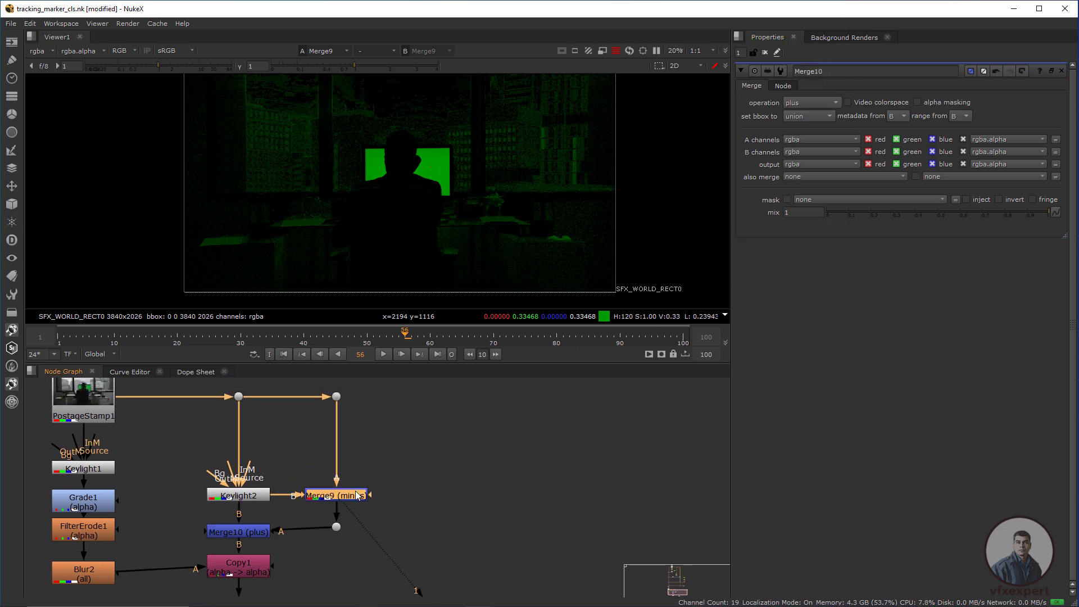
{"action": "middle_click_drag", "start_coordinate": [337, 534], "coordinate": [330, 528]}
{"action": "middle_click_drag", "start_coordinate": [317, 464], "coordinate": [332, 397]}
{"action": "left_click", "coordinate": [271, 538]}
{"action": "key", "text": "1"}
{"action": "scroll", "coordinate": [409, 155], "scroll_direction": "up", "scroll_amount": 6}
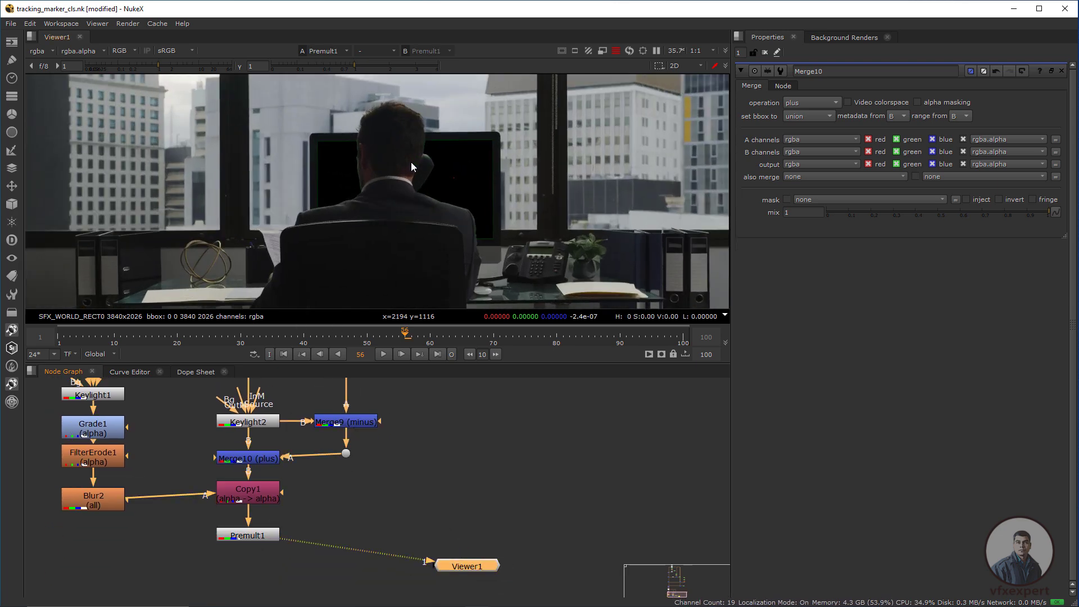
{"action": "scroll", "coordinate": [317, 217], "scroll_direction": "up", "scroll_amount": 1}
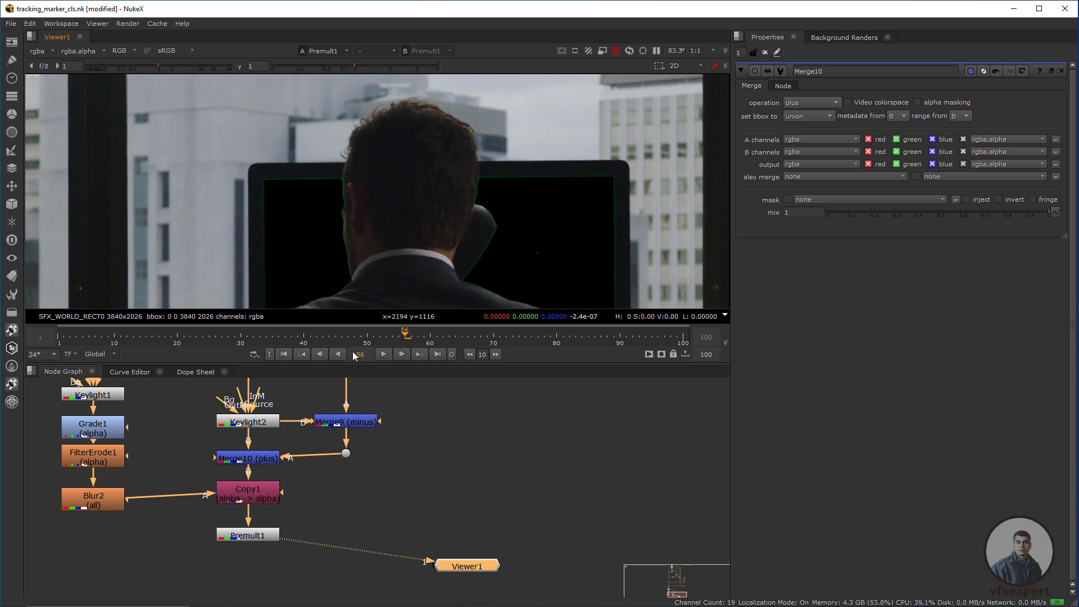
Step: Add a Saturation node after the minus Merge, set its saturation to 0 and inspect the edges for remaining green
{"action": "middle_click_drag", "start_coordinate": [347, 441], "coordinate": [345, 488]}
{"action": "left_click", "coordinate": [351, 473]}
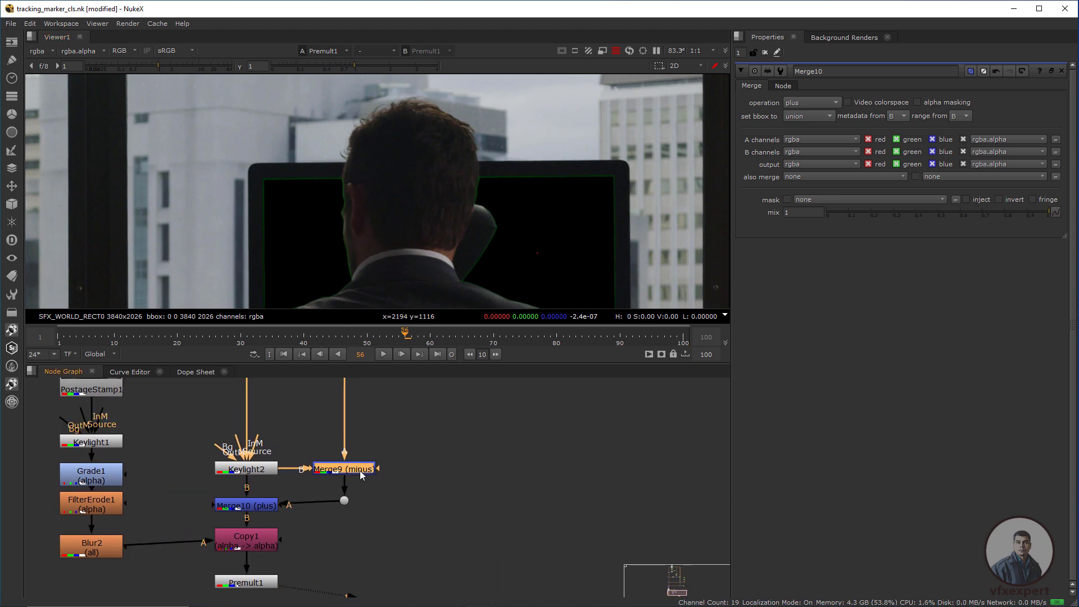
{"action": "key", "text": "Tab"}
{"action": "type", "text": "sat"}
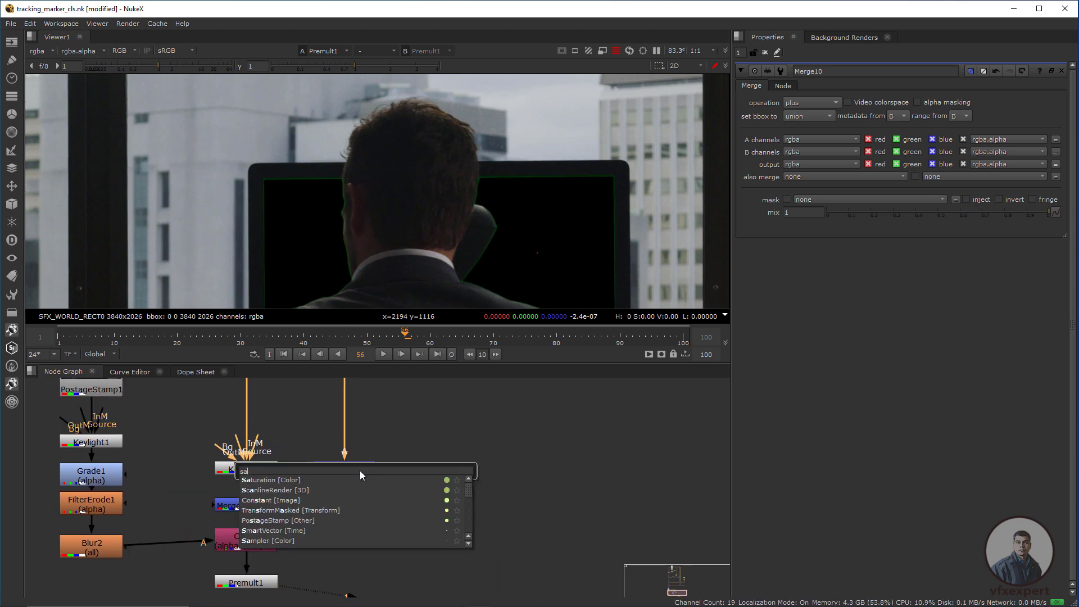
{"action": "key", "text": "Return"}
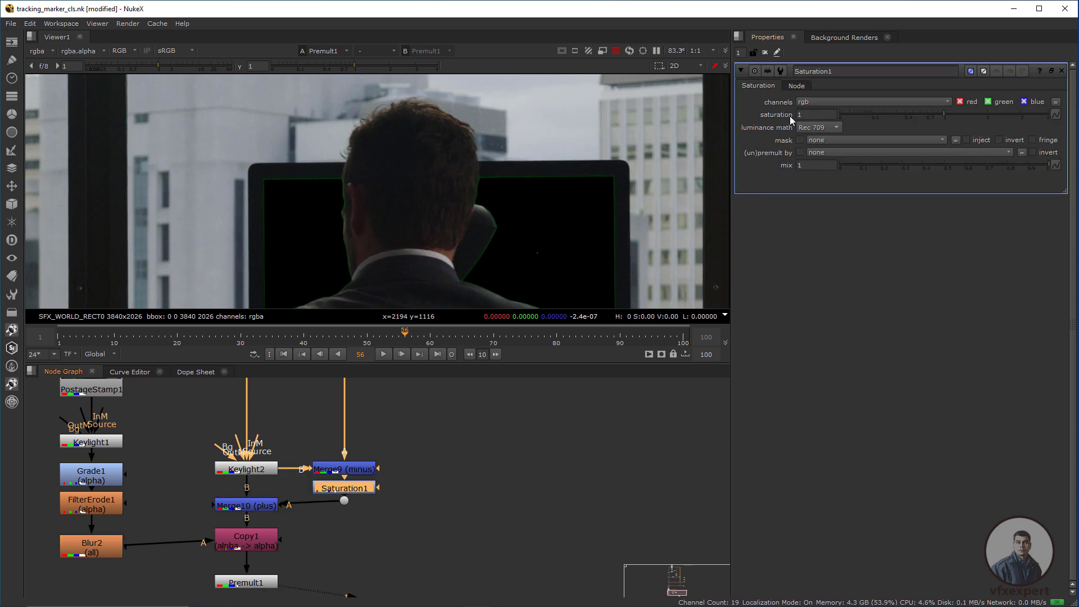
{"action": "left_click_drag", "start_coordinate": [945, 115], "coordinate": [840, 116]}
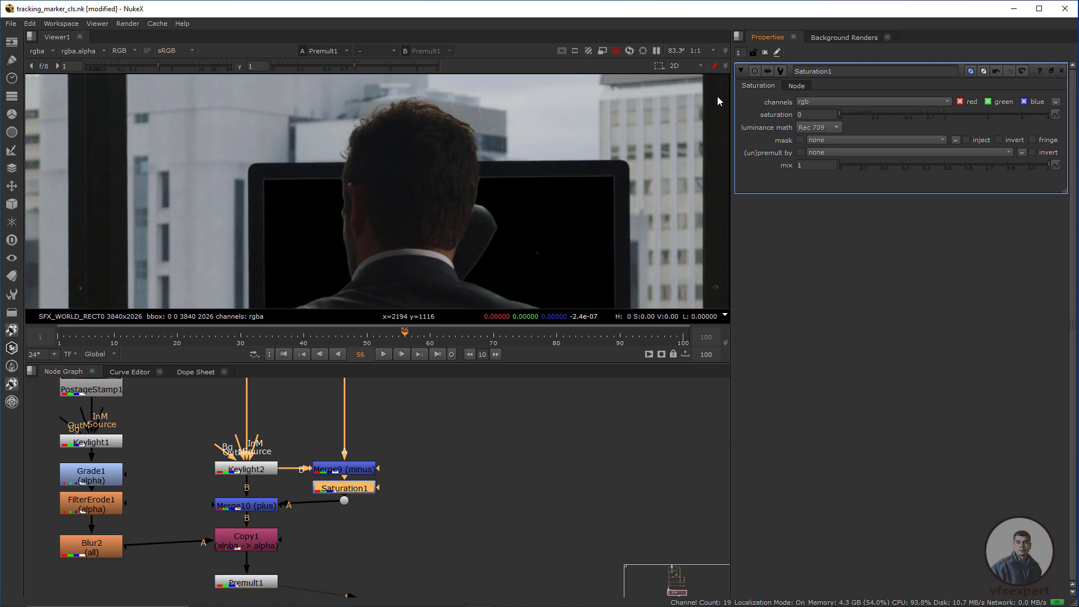
{"action": "scroll", "coordinate": [413, 234], "scroll_direction": "down", "scroll_amount": 3}
{"action": "middle_click_drag", "start_coordinate": [367, 487], "coordinate": [360, 505]}
{"action": "scroll", "coordinate": [459, 191], "scroll_direction": "up", "scroll_amount": 2}
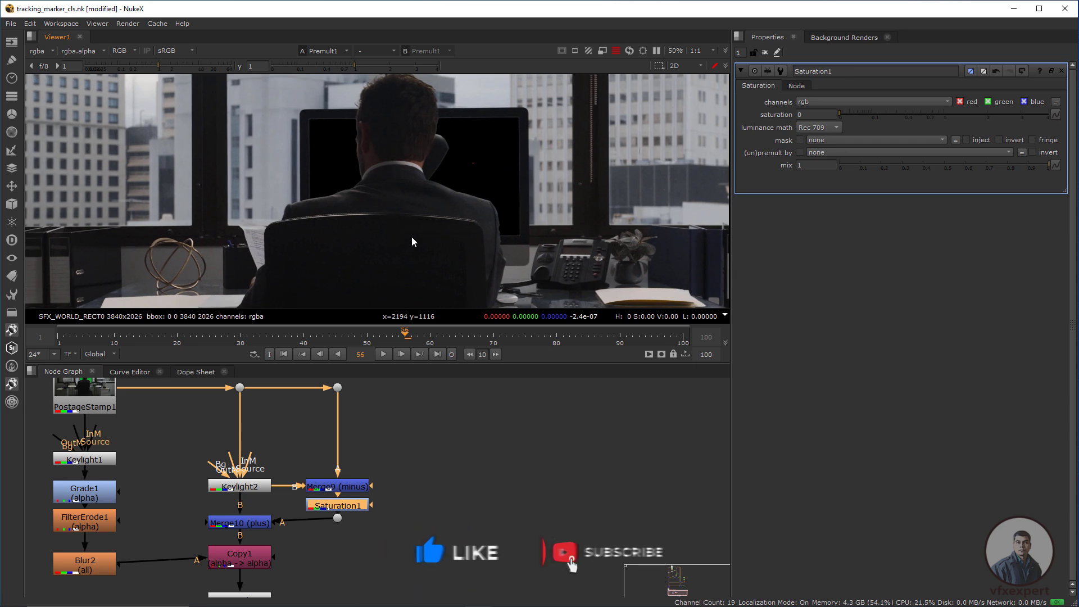
{"action": "scroll", "coordinate": [442, 243], "scroll_direction": "down", "scroll_amount": 1}
{"action": "scroll", "coordinate": [442, 242], "scroll_direction": "down", "scroll_amount": 1}
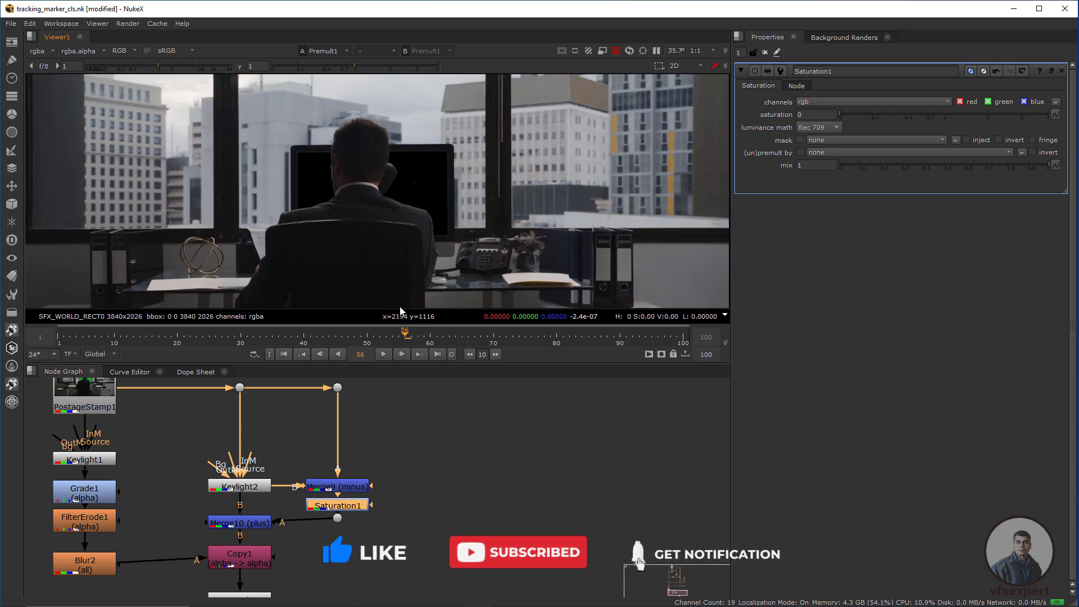
Step: Align the dot under the Saturation node with the plus Merge and toggle that Merge's disabled state to compare the image
{"action": "left_click_drag", "start_coordinate": [339, 522], "coordinate": [342, 526]}
{"action": "left_click", "coordinate": [352, 508]}
{"action": "left_click", "coordinate": [258, 525]}
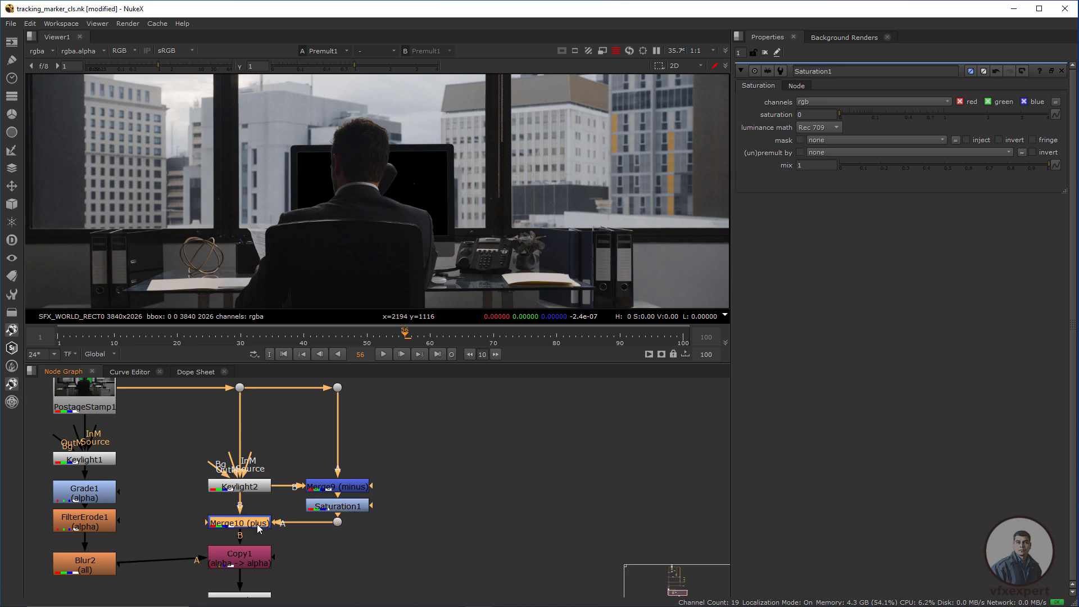
{"action": "key", "text": "d"}
{"action": "scroll", "coordinate": [503, 272], "scroll_direction": "up", "scroll_amount": 3}
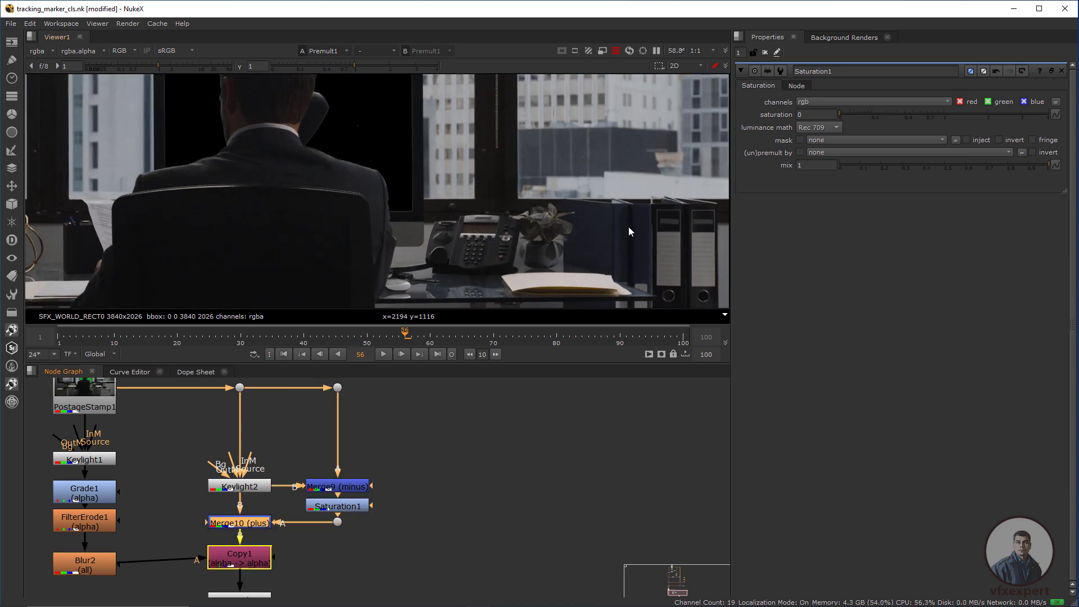
Step: Frame the whole keyed shot and place the Viewer node directly below the Premult node
{"action": "scroll", "coordinate": [471, 235], "scroll_direction": "down", "scroll_amount": 3}
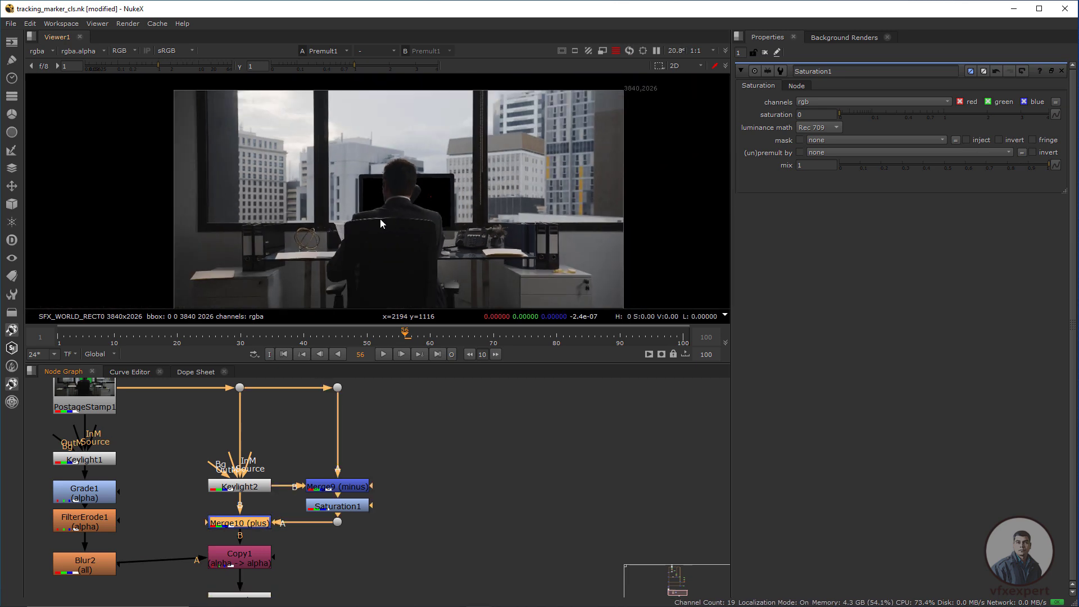
{"action": "scroll", "coordinate": [421, 474], "scroll_direction": "down", "scroll_amount": 2}
{"action": "middle_click_drag", "start_coordinate": [457, 487], "coordinate": [405, 458]}
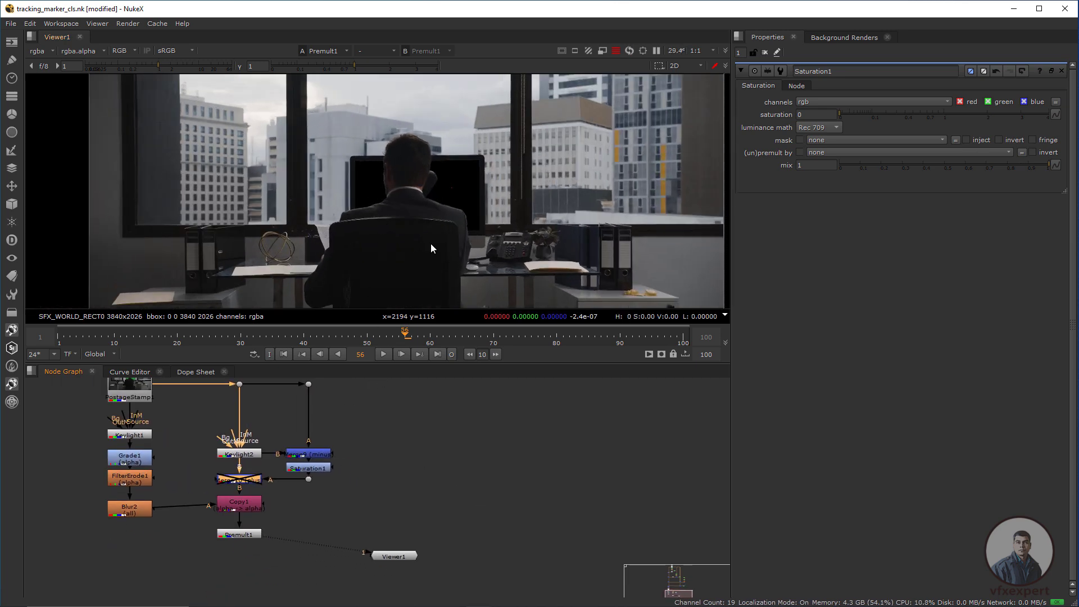
{"action": "middle_click_drag", "start_coordinate": [430, 244], "coordinate": [402, 240]}
{"action": "left_click_drag", "start_coordinate": [391, 556], "coordinate": [236, 571]}
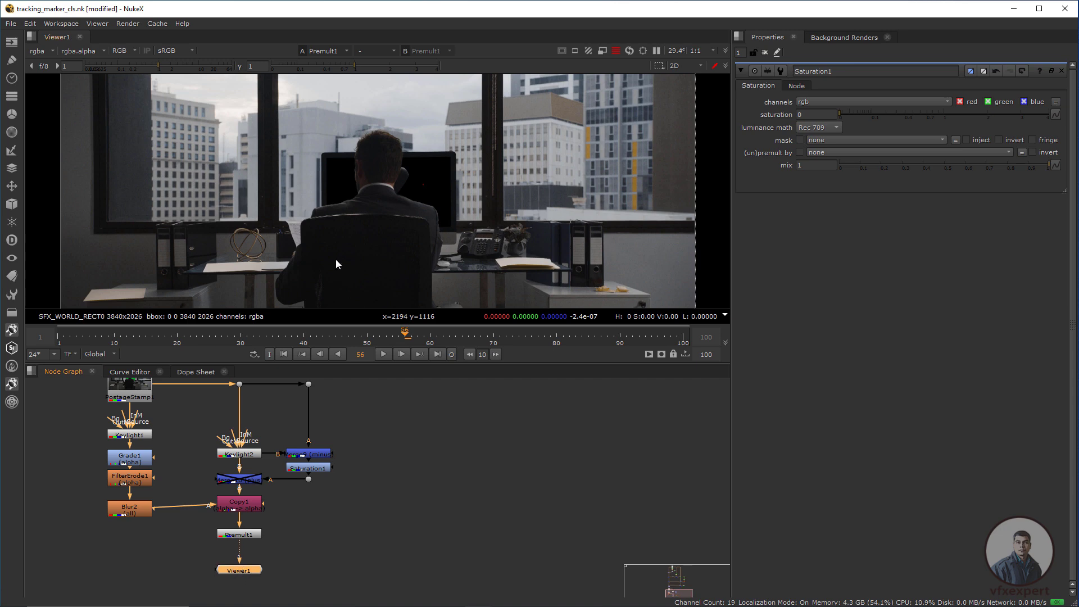
{"action": "scroll", "coordinate": [384, 474], "scroll_direction": "down", "scroll_amount": 1}
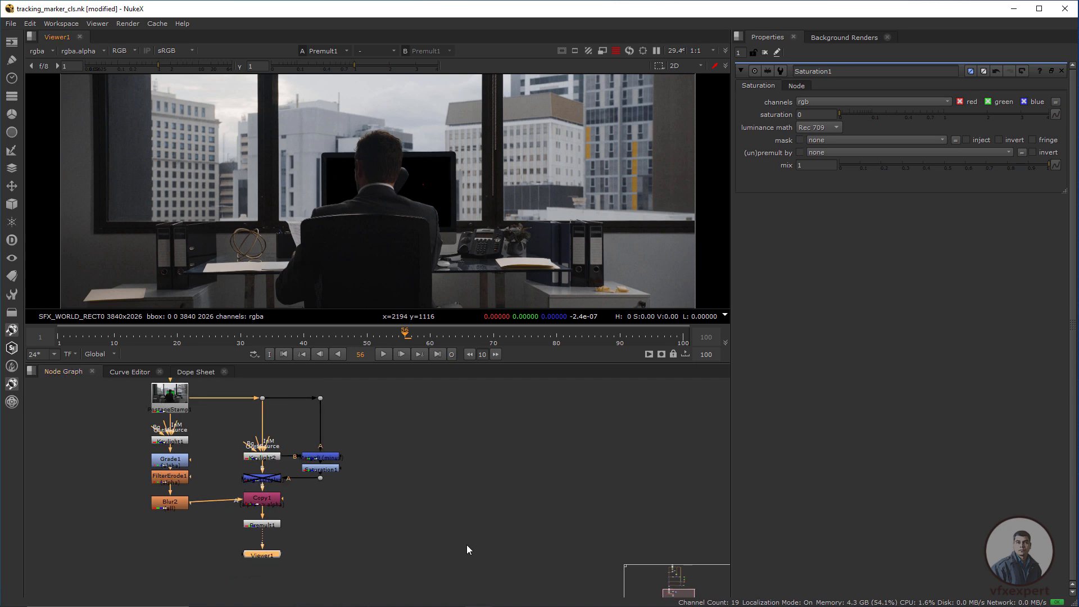
Step: Import the living-room photo into the node graph, add a Reformat node below it and view its output
{"action": "key", "text": "super+e"}
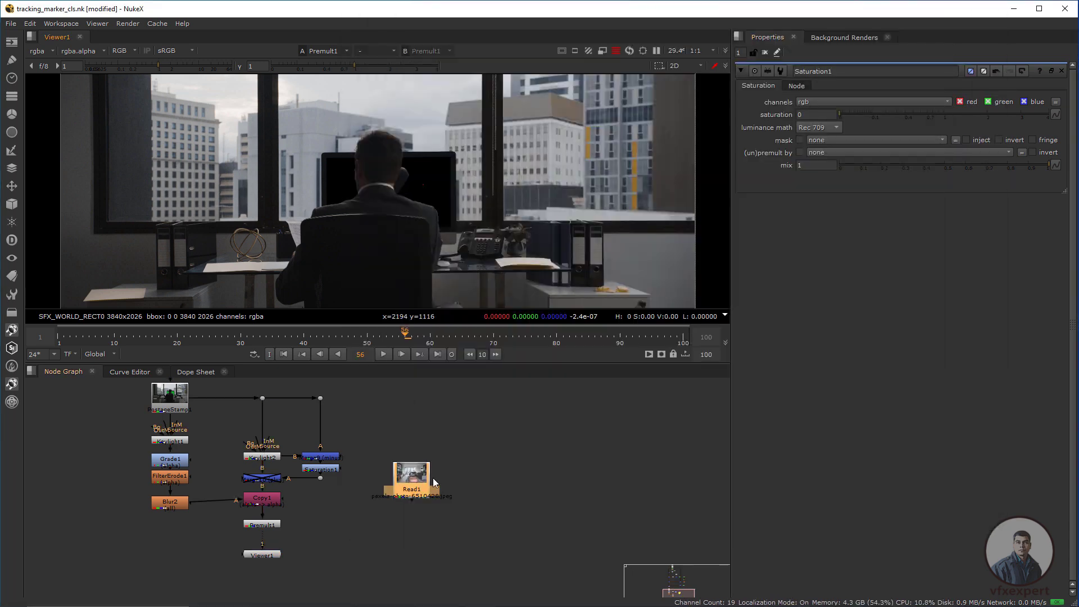
{"action": "left_click_drag", "start_coordinate": [433, 482], "coordinate": [432, 453]}
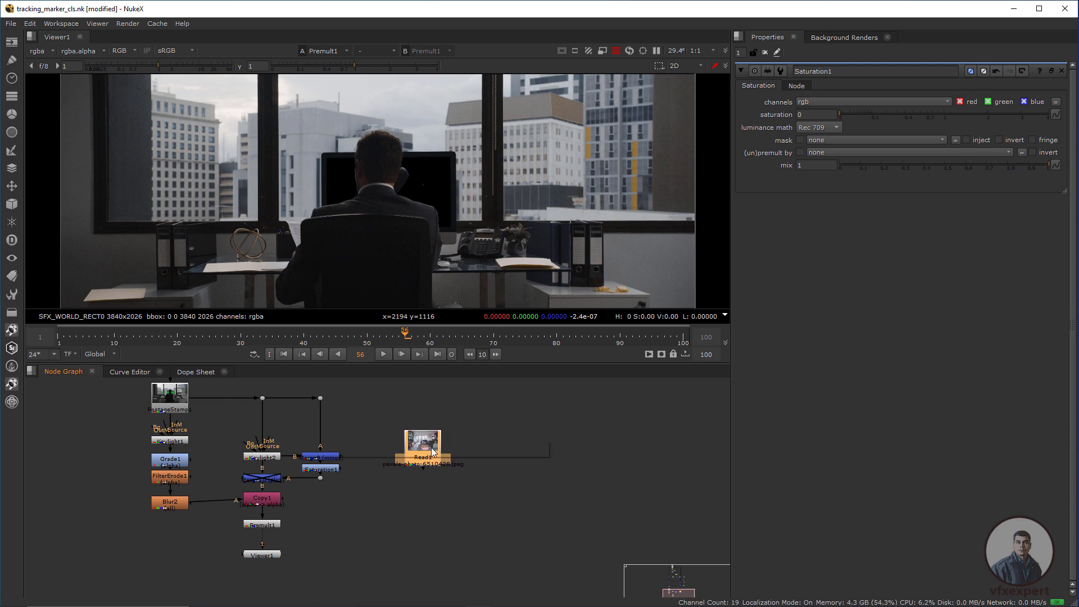
{"action": "key", "text": "Tab"}
{"action": "type", "text": "refo"}
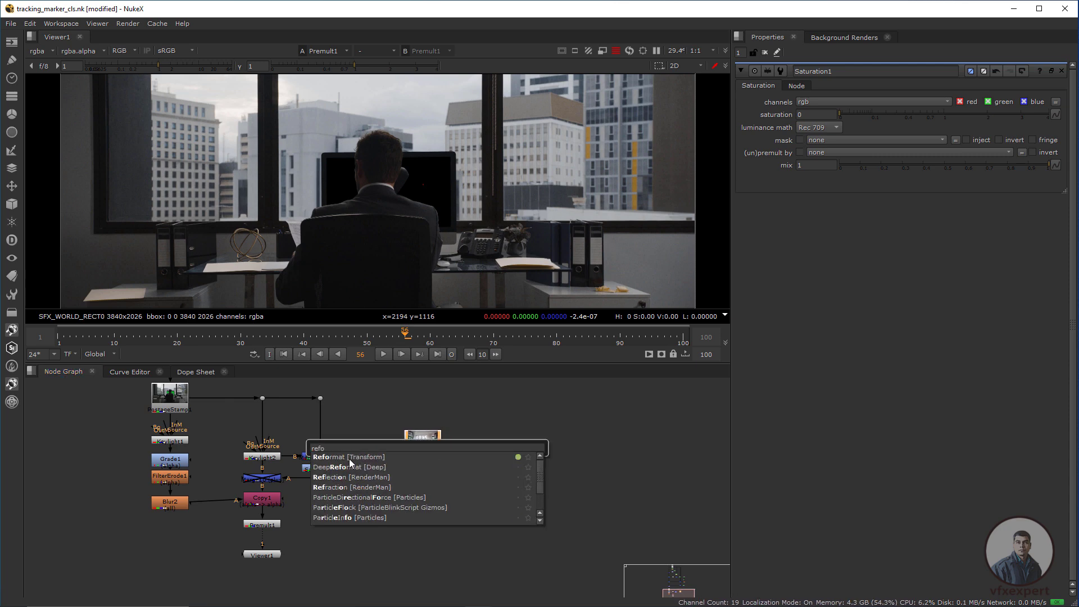
{"action": "left_click", "coordinate": [349, 459]}
{"action": "key", "text": "1"}
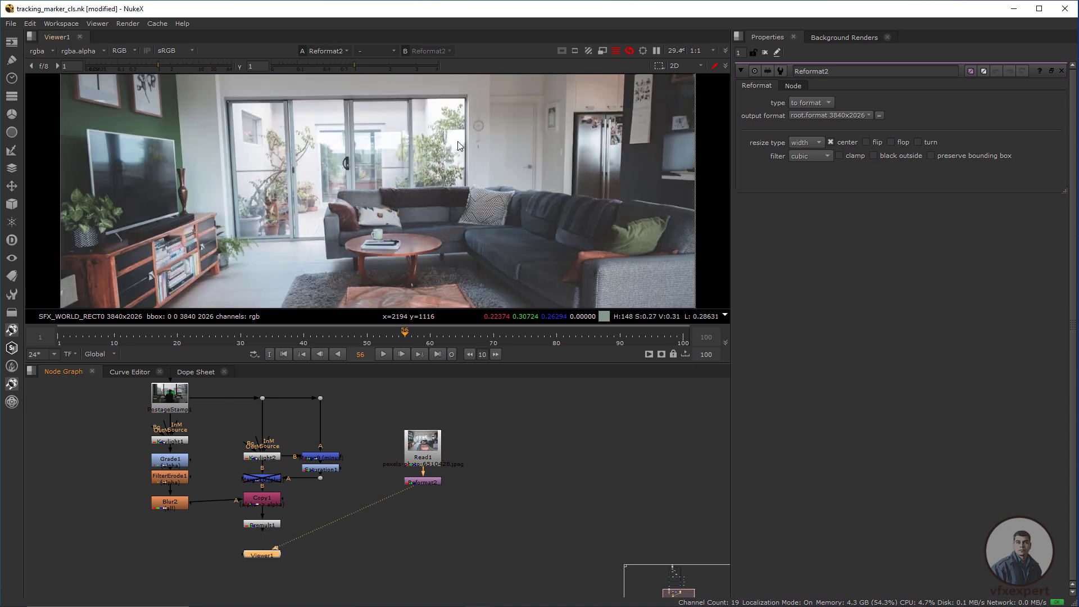
{"action": "scroll", "coordinate": [430, 181], "scroll_direction": "down", "scroll_amount": 5}
{"action": "scroll", "coordinate": [462, 189], "scroll_direction": "up", "scroll_amount": 2}
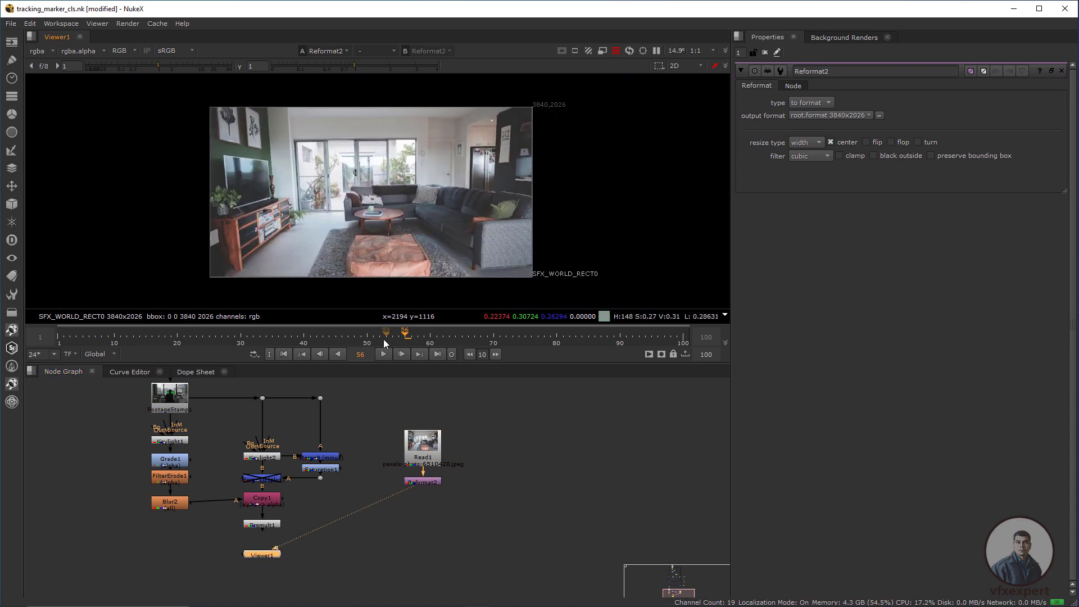
Step: Place the Viewer below Reformat, insert an over Merge between them and connect its A input to Premult
{"action": "left_click_drag", "start_coordinate": [272, 555], "coordinate": [436, 556]}
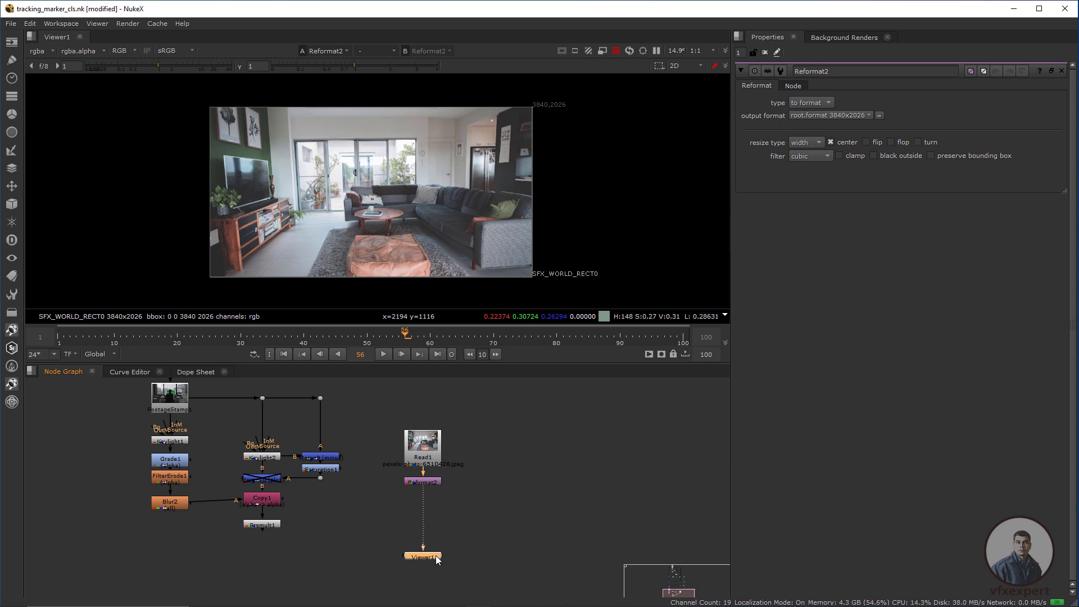
{"action": "middle_click_drag", "start_coordinate": [354, 522], "coordinate": [371, 533]}
{"action": "key", "text": "m"}
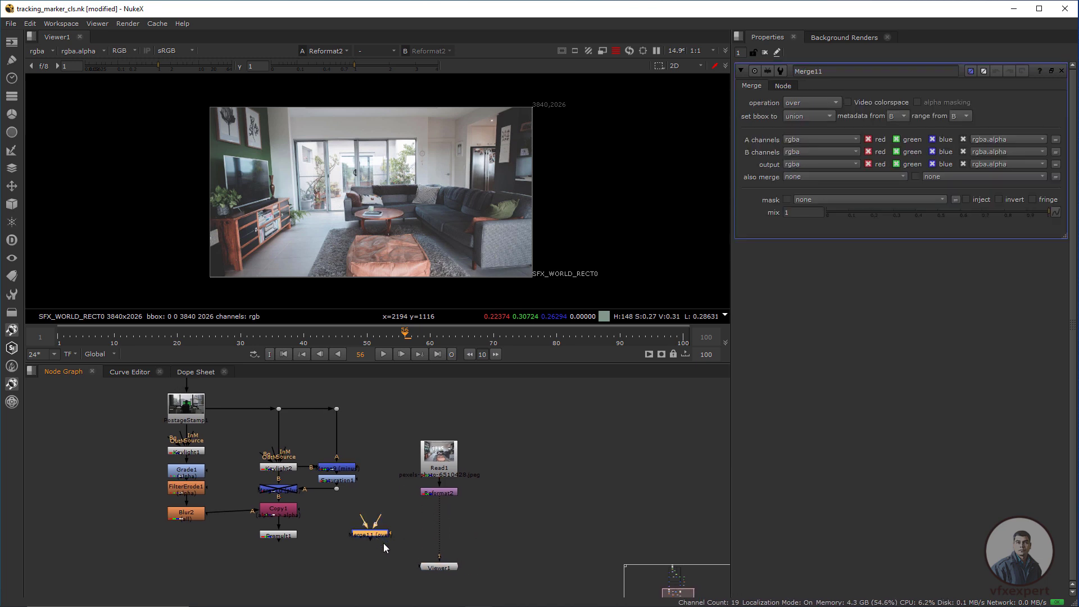
{"action": "left_click_drag", "start_coordinate": [397, 525], "coordinate": [289, 534]}
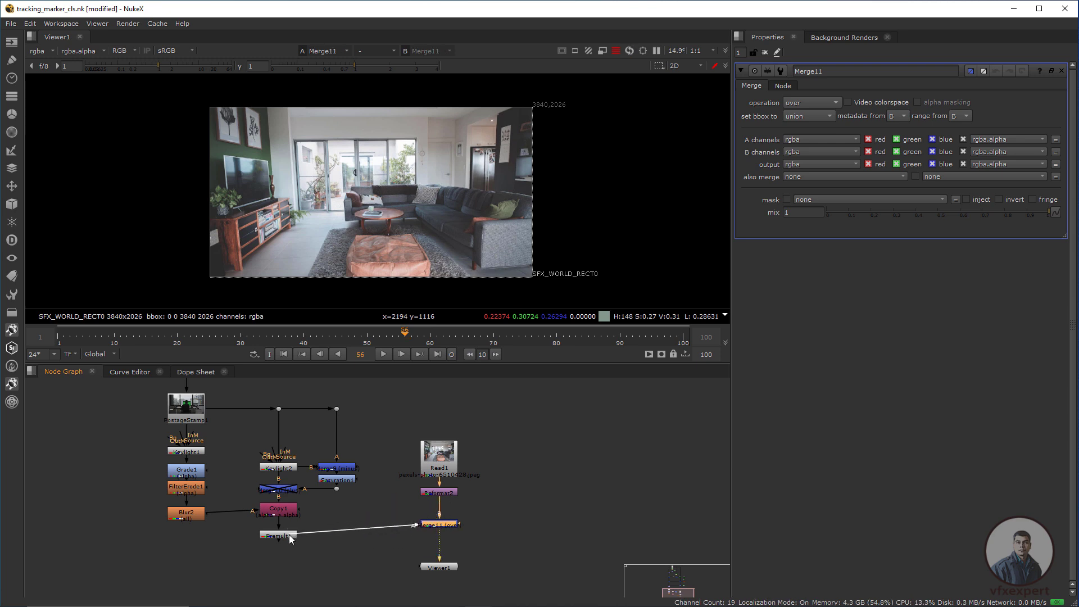
{"action": "left_click_drag", "start_coordinate": [447, 526], "coordinate": [448, 539]}
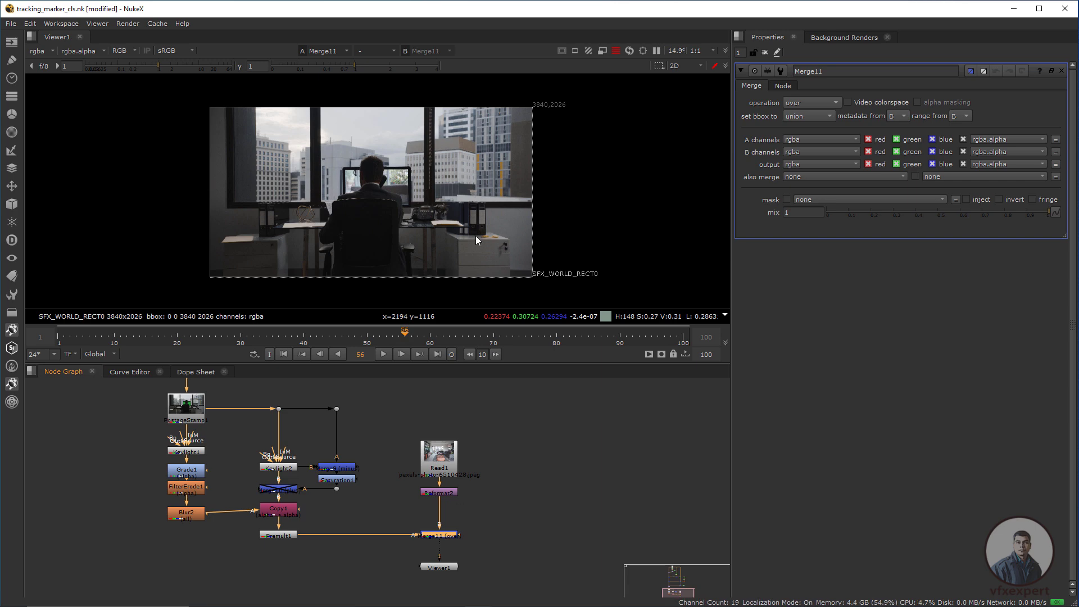
Step: Inspect the living-room image behind the monitor screen, viewing the Reformat output and the over Merge output in turn
{"action": "scroll", "coordinate": [394, 189], "scroll_direction": "up", "scroll_amount": 5}
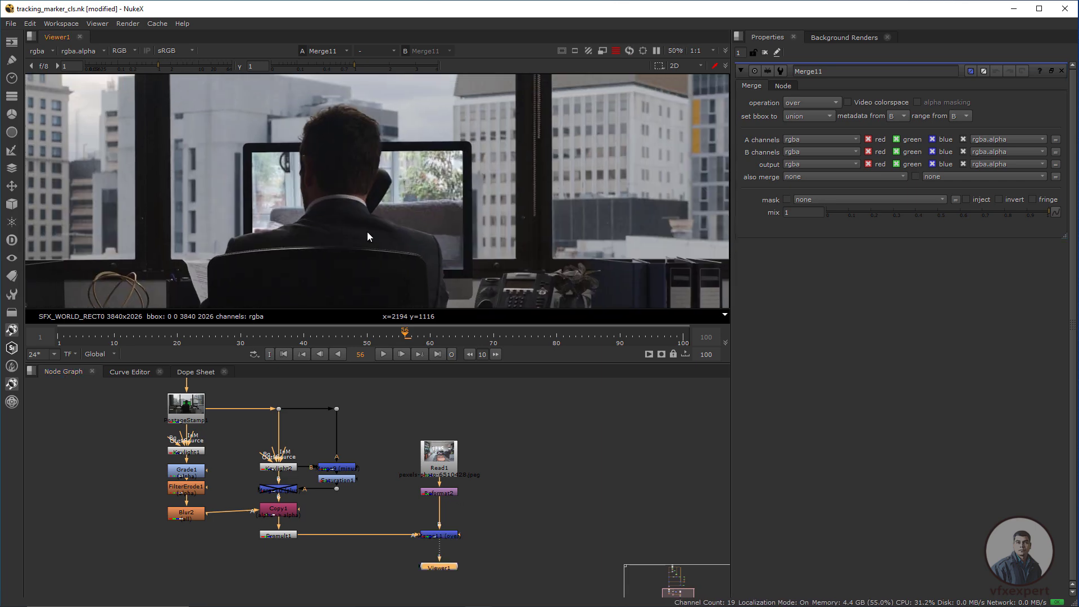
{"action": "scroll", "coordinate": [371, 238], "scroll_direction": "down", "scroll_amount": 4}
{"action": "left_click", "coordinate": [433, 492]}
{"action": "key", "text": "1"}
{"action": "left_click", "coordinate": [436, 530]}
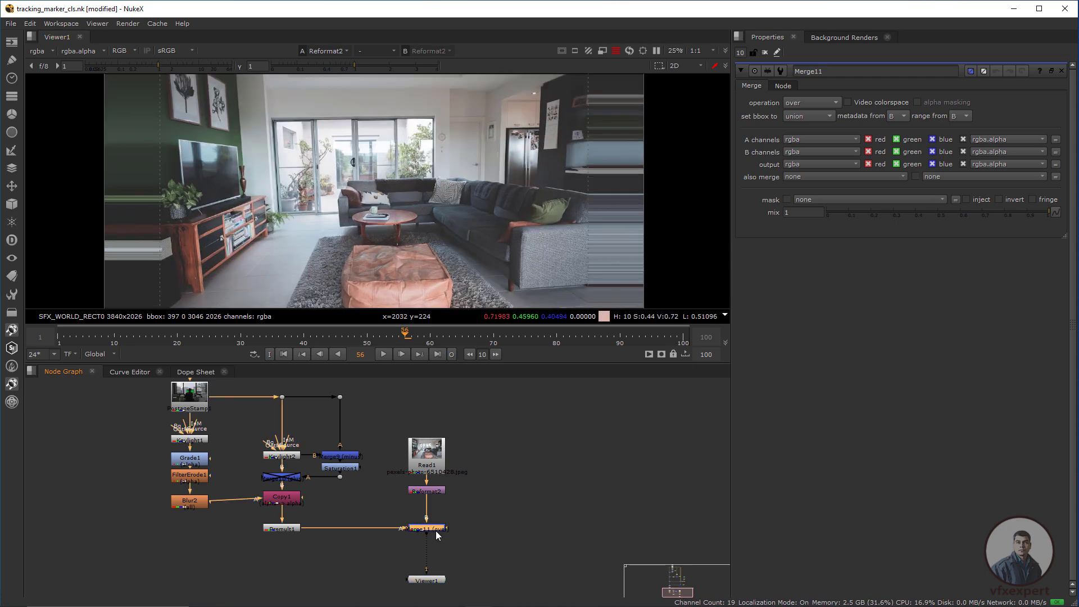
{"action": "key", "text": "1"}
{"action": "scroll", "coordinate": [407, 193], "scroll_direction": "up", "scroll_amount": 2}
{"action": "scroll", "coordinate": [449, 229], "scroll_direction": "up", "scroll_amount": 1}
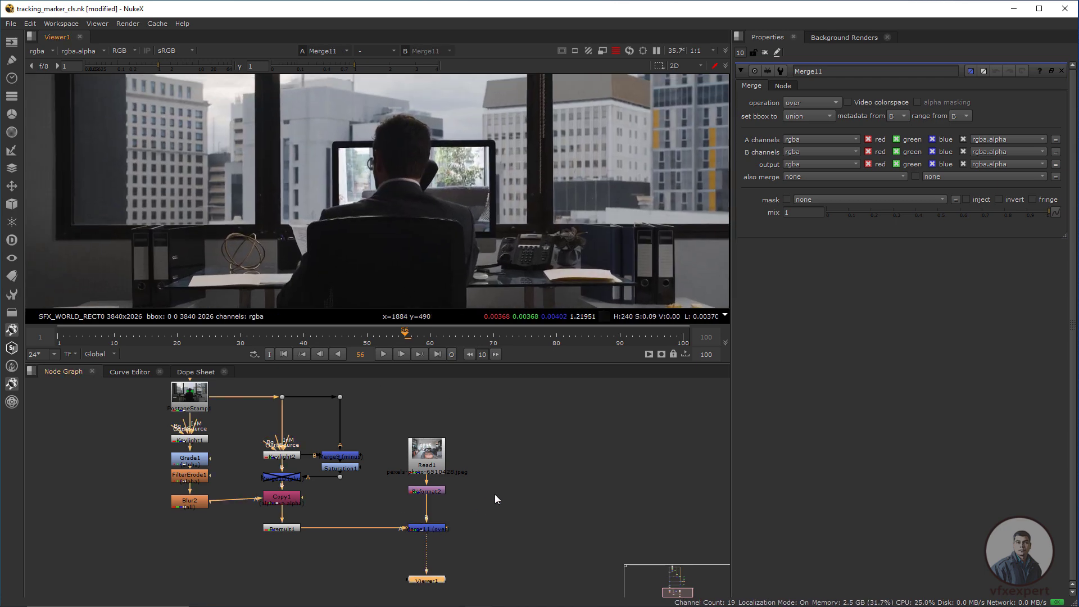
Step: Swap the A and B inputs of the over Merge and compare its output with the original office plate
{"action": "left_click_drag", "start_coordinate": [434, 462], "coordinate": [434, 446]}
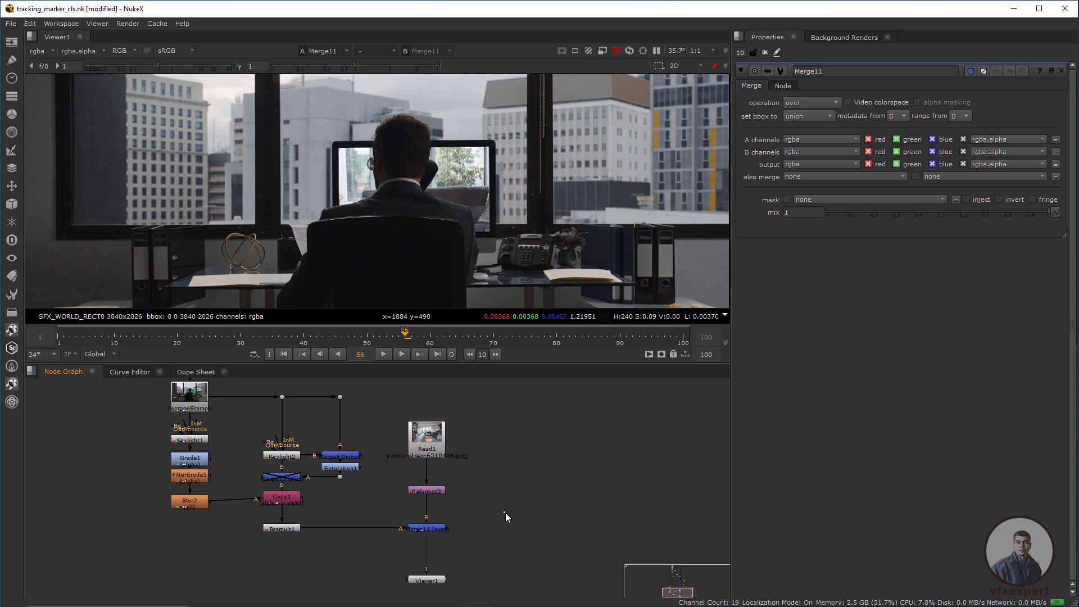
{"action": "left_click", "coordinate": [428, 529]}
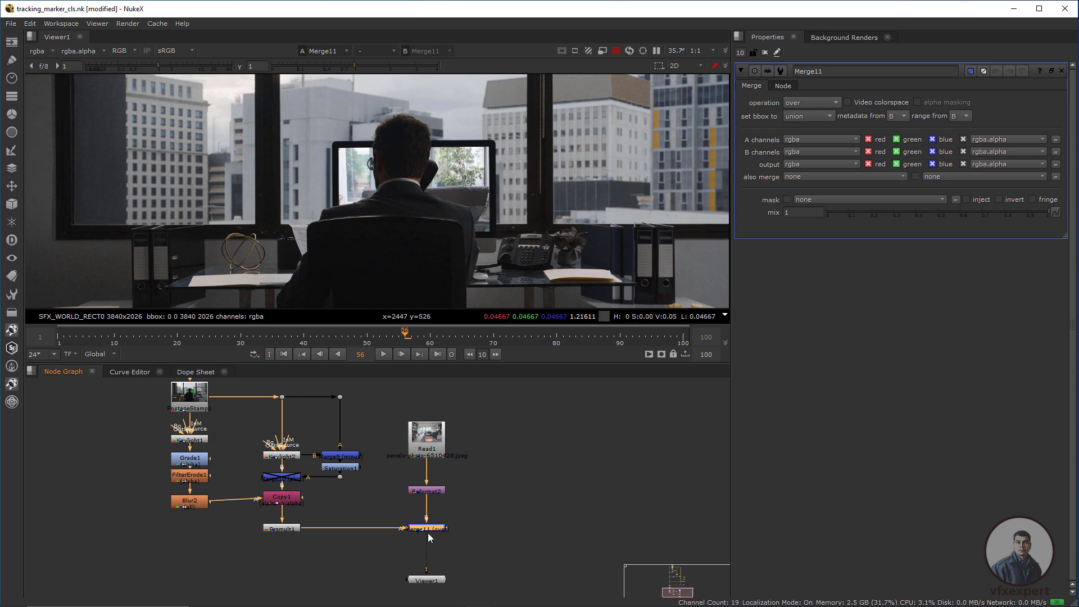
{"action": "key", "text": "shift+x"}
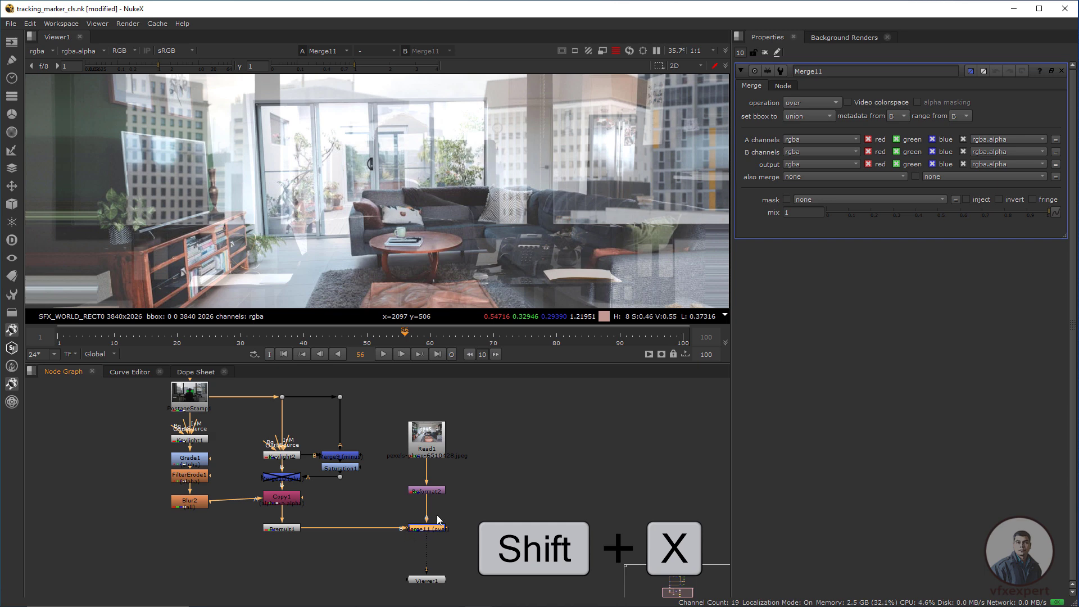
{"action": "scroll", "coordinate": [446, 228], "scroll_direction": "down", "scroll_amount": 3}
{"action": "scroll", "coordinate": [450, 242], "scroll_direction": "down", "scroll_amount": 1}
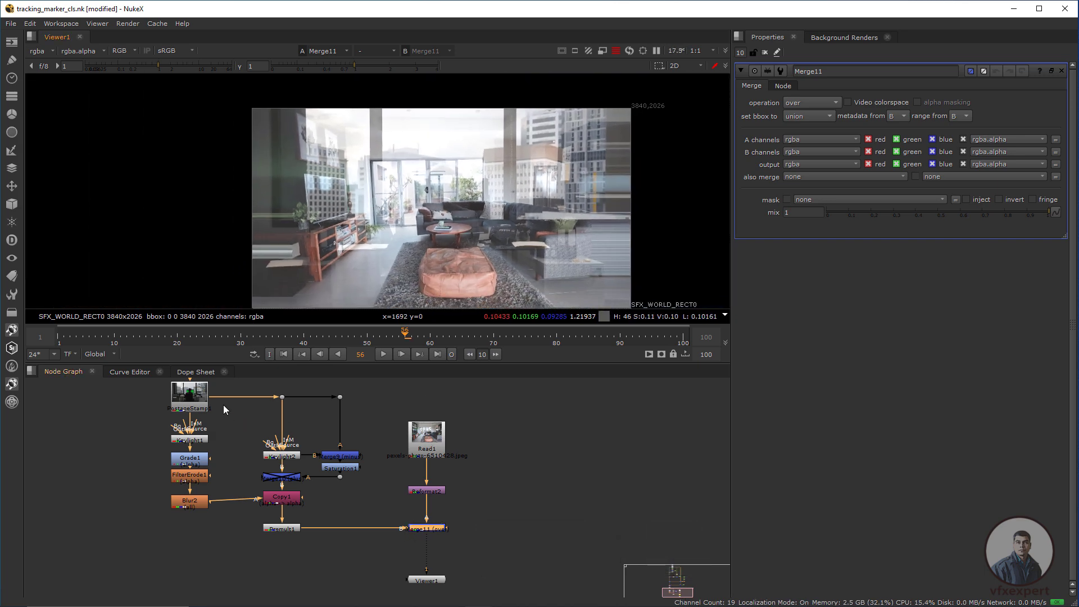
{"action": "left_click", "coordinate": [201, 397]}
{"action": "key", "text": "1"}
{"action": "left_click", "coordinate": [443, 530]}
{"action": "key", "text": "1"}
Step: Move the Read and Reformat nodes up, view Reformat and add a Transform node with some space below it
{"action": "left_click", "coordinate": [435, 445]}
{"action": "left_click_drag", "start_coordinate": [433, 441], "coordinate": [433, 432]}
{"action": "left_click_drag", "start_coordinate": [434, 491], "coordinate": [435, 474]}
{"action": "key", "text": "1"}
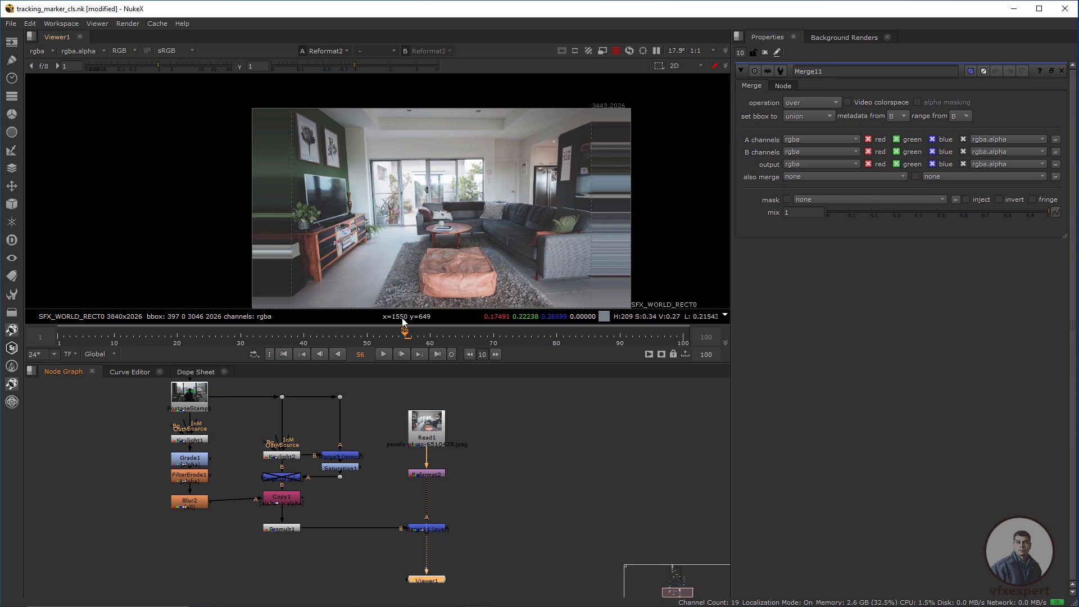
{"action": "key", "text": "Tab"}
{"action": "type", "text": "trans"}
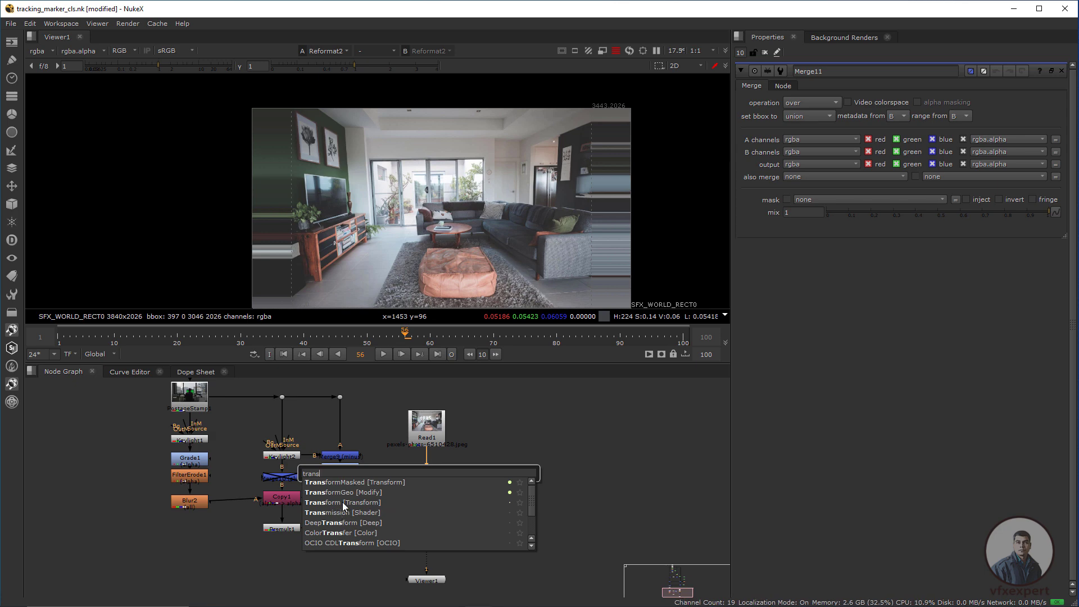
{"action": "left_click", "coordinate": [342, 502]}
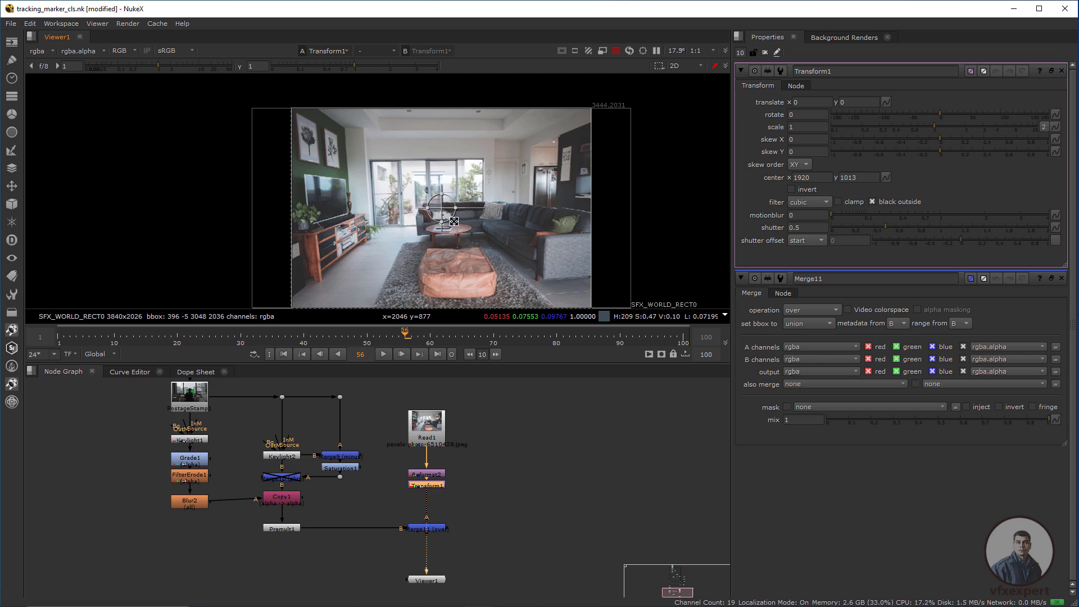
{"action": "left_click", "coordinate": [501, 501]}
{"action": "left_click_drag", "start_coordinate": [432, 492], "coordinate": [438, 501]}
{"action": "left_click", "coordinate": [438, 492]}
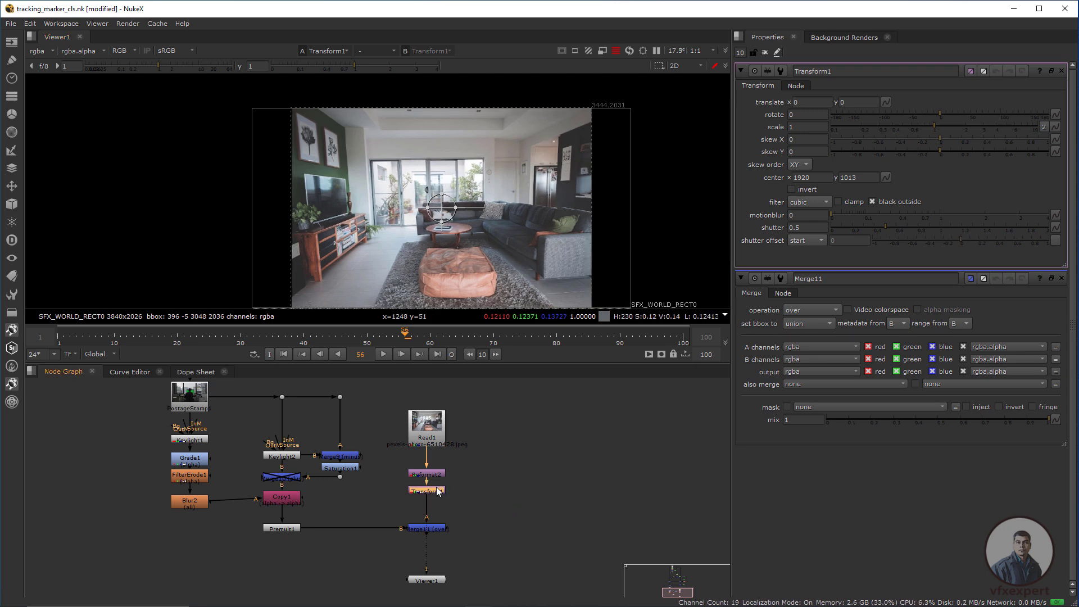
Step: Add a CornerPin node after the Transform and limit the properties bin to 1 panel
{"action": "key", "text": "Tab"}
{"action": "type", "text": "cor"}
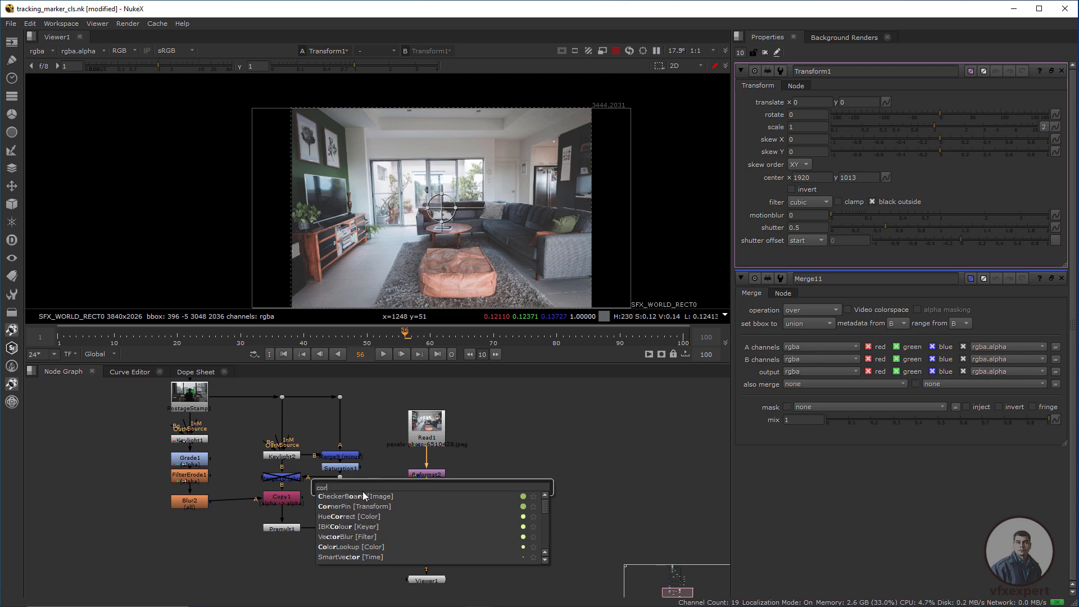
{"action": "left_click", "coordinate": [367, 507]}
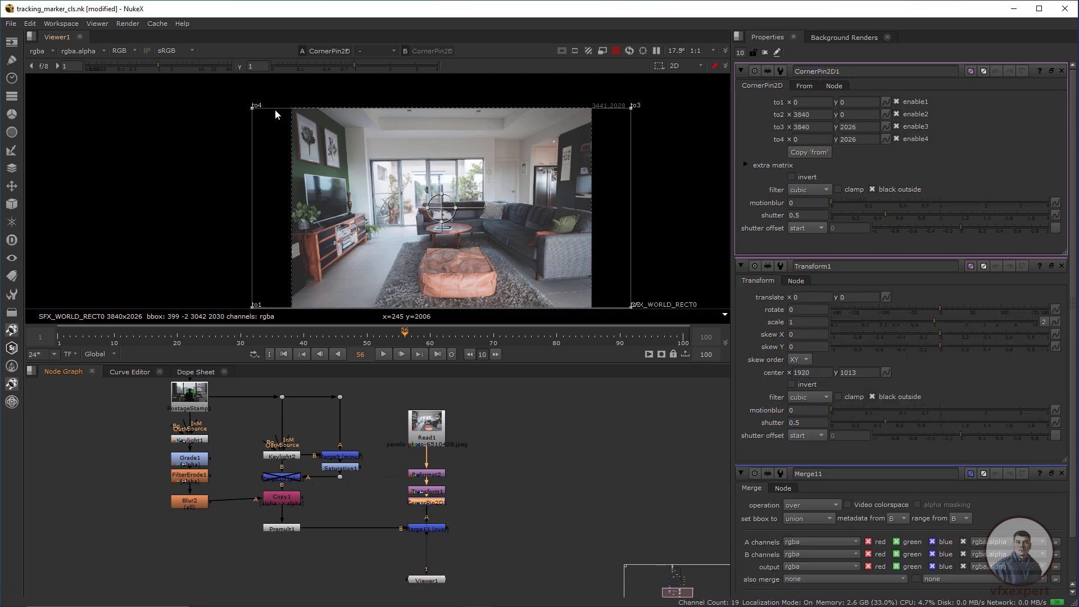
{"action": "left_click", "coordinate": [742, 53]}
{"action": "type", "text": "1"}
{"action": "key", "text": "Return"}
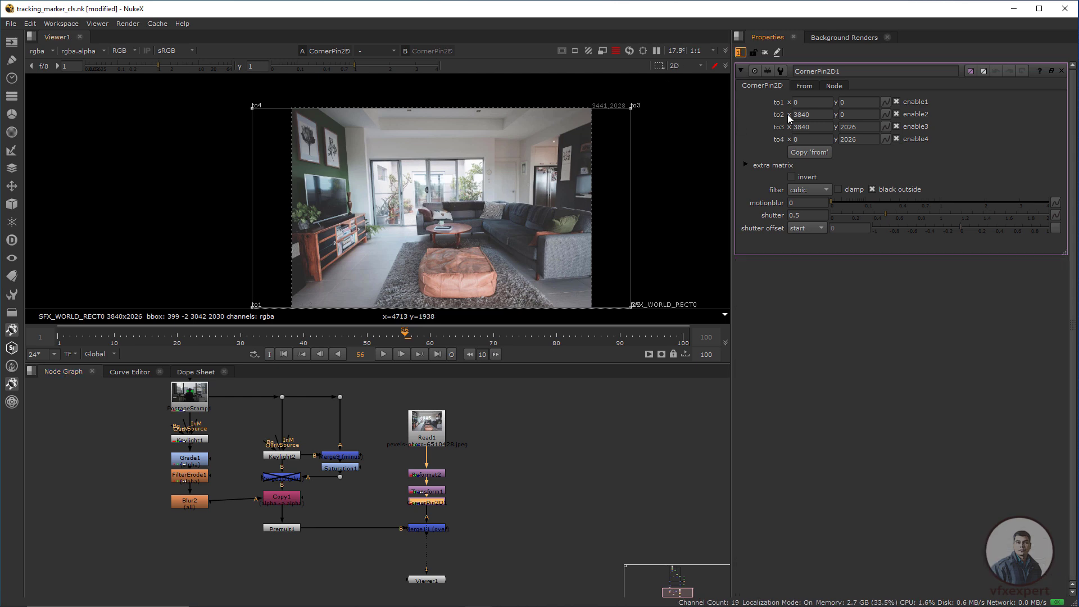
Step: Disable the CornerPin and place its from points on the photo's corners, about 380,5; 3440,5; 3435,2030 and 395,2015
{"action": "left_click", "coordinate": [635, 422]}
{"action": "left_click", "coordinate": [809, 86]}
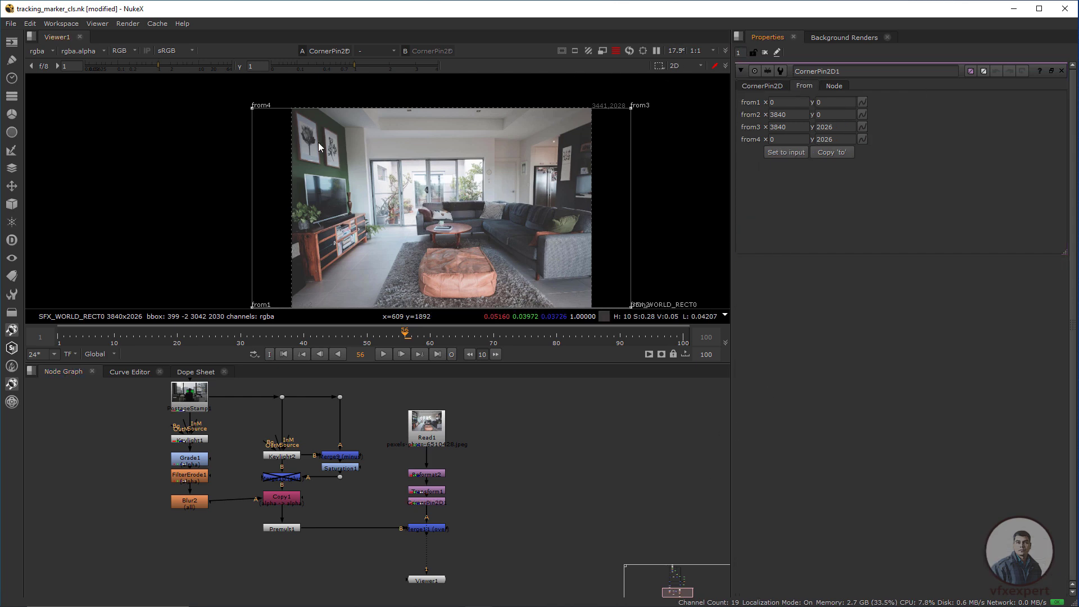
{"action": "key", "text": "d"}
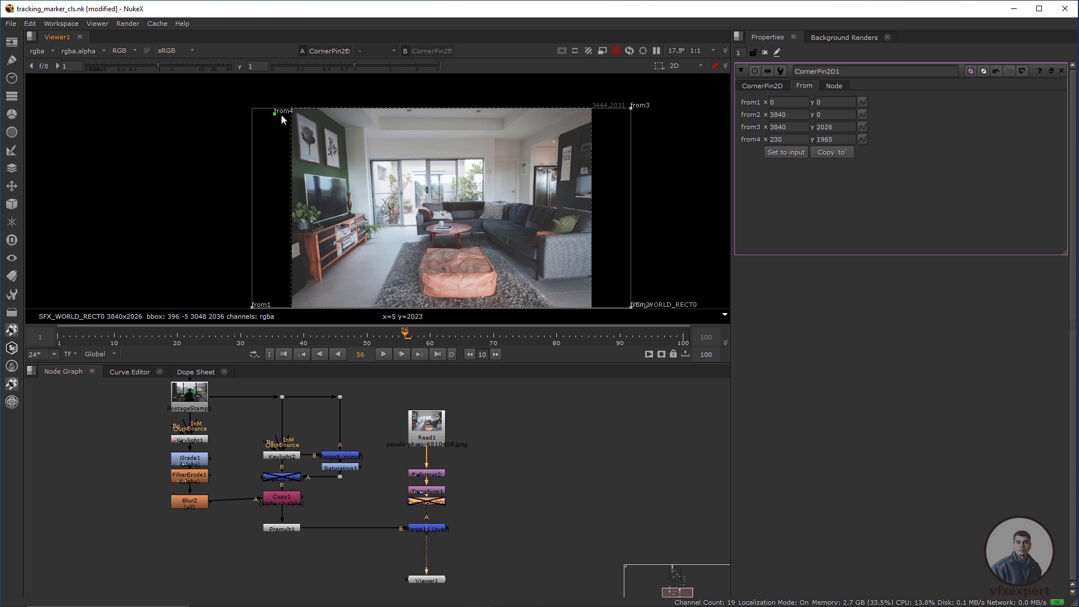
{"action": "left_click_drag", "start_coordinate": [292, 110], "coordinate": [292, 110]}
{"action": "left_click_drag", "start_coordinate": [253, 308], "coordinate": [290, 308]}
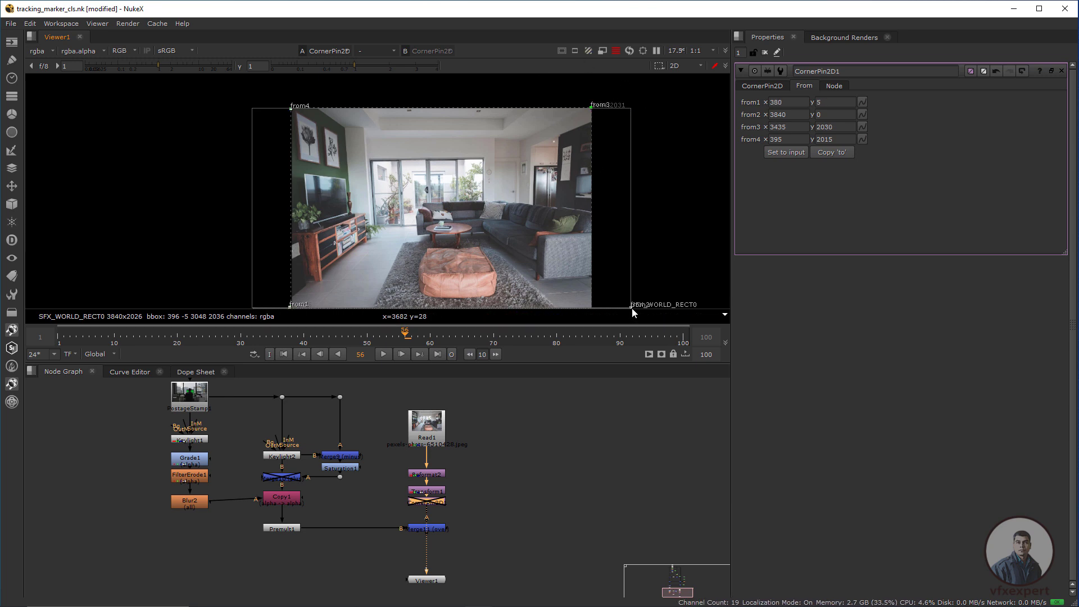
Step: Copy the from points into the CornerPin's to points and enable the node again
{"action": "left_click", "coordinate": [763, 85]}
{"action": "left_click", "coordinate": [815, 153]}
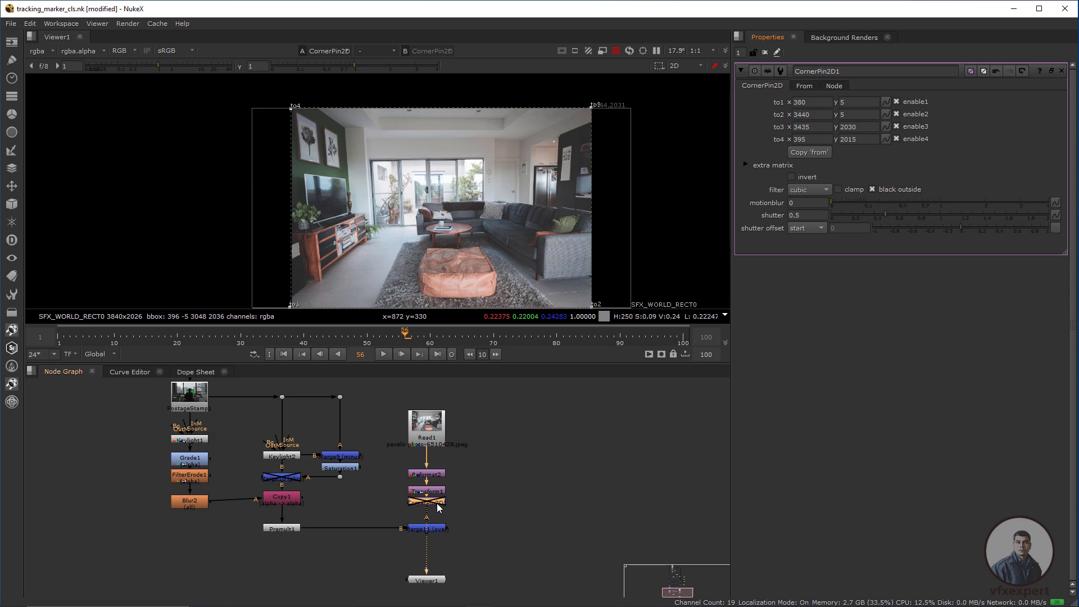
{"action": "key", "text": "d"}
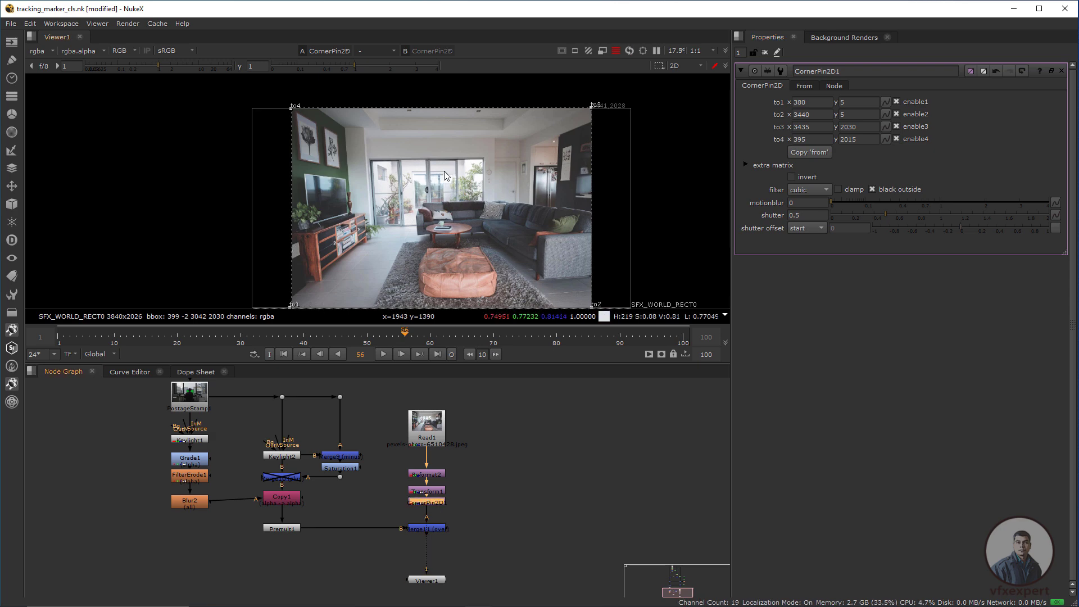
Step: Move to4 to about 1330,1435 and to1 to about 1310,765 while viewing the over Merge output
{"action": "left_click_drag", "start_coordinate": [292, 107], "coordinate": [384, 164]}
{"action": "left_click", "coordinate": [437, 532]}
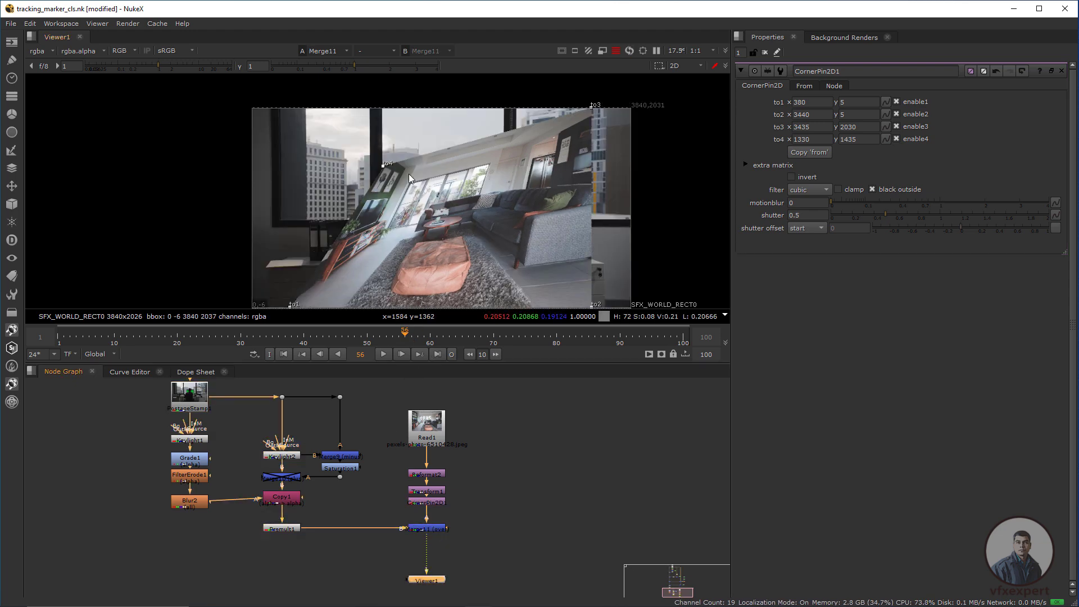
{"action": "scroll", "coordinate": [408, 174], "scroll_direction": "down", "scroll_amount": 2}
{"action": "middle_click_drag", "start_coordinate": [397, 206], "coordinate": [417, 182]}
{"action": "left_click_drag", "start_coordinate": [344, 245], "coordinate": [409, 178]}
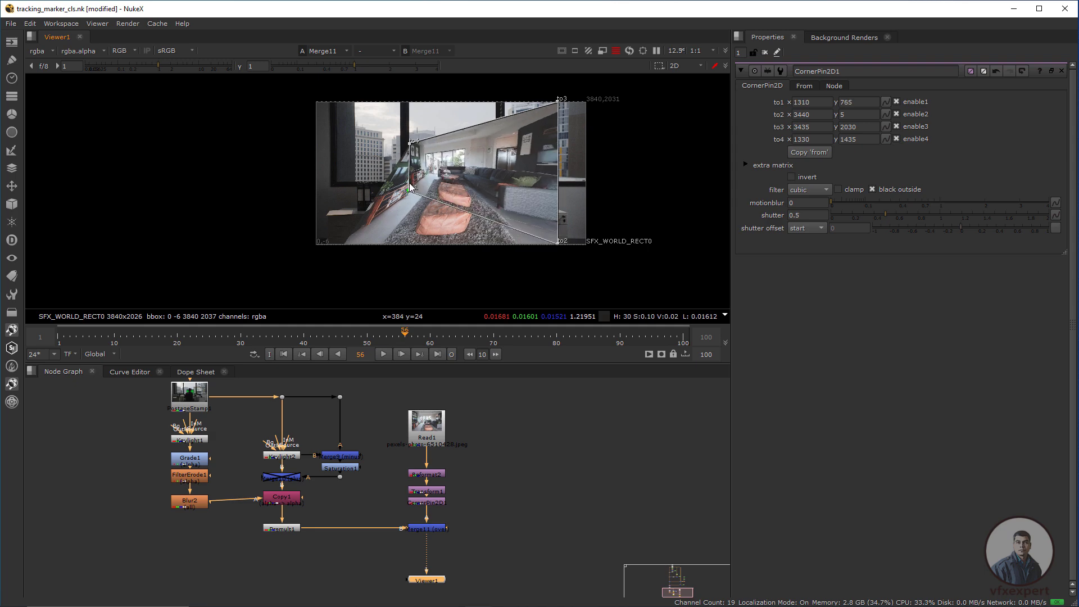
Step: Move to1 to about 1482,938 and to4 to about 1576,1252, towards the monitor's left corners
{"action": "scroll", "coordinate": [357, 197], "scroll_direction": "up", "scroll_amount": 6}
{"action": "left_click_drag", "start_coordinate": [327, 216], "coordinate": [355, 216]}
{"action": "middle_click_drag", "start_coordinate": [363, 143], "coordinate": [372, 208]}
{"action": "left_click_drag", "start_coordinate": [337, 183], "coordinate": [388, 221]}
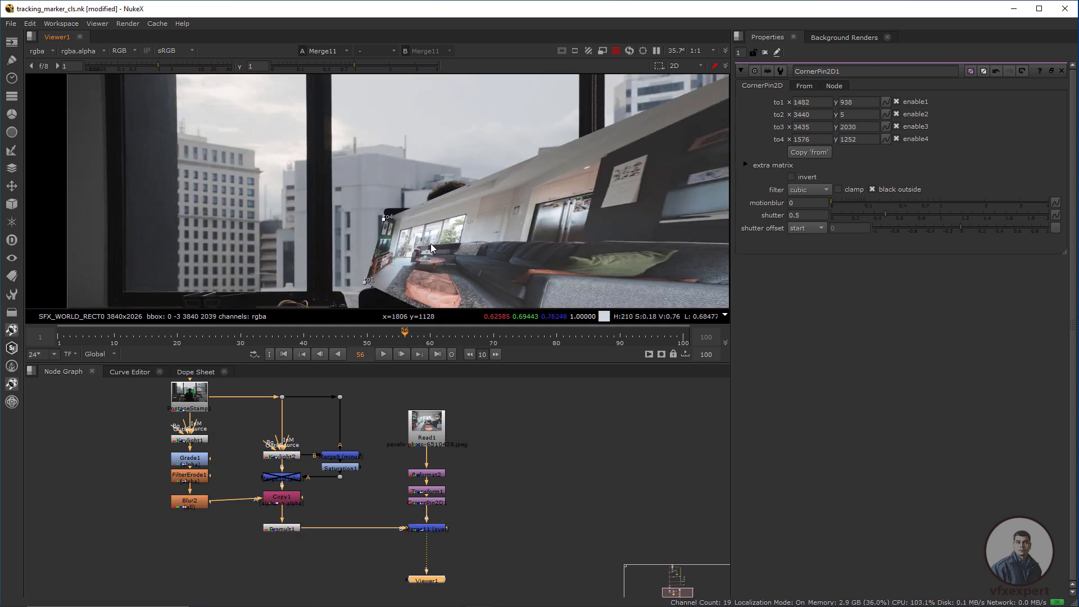
Step: Place to2 at about 2366,858 and to3 at about 2357,1284 on the monitor's right corners
{"action": "scroll", "coordinate": [432, 245], "scroll_direction": "down", "scroll_amount": 3}
{"action": "left_click_drag", "start_coordinate": [619, 141], "coordinate": [466, 228]}
{"action": "middle_click_drag", "start_coordinate": [465, 228], "coordinate": [358, 119]}
{"action": "scroll", "coordinate": [374, 164], "scroll_direction": "up", "scroll_amount": 7}
{"action": "left_click_drag", "start_coordinate": [510, 269], "coordinate": [422, 231]}
{"action": "middle_click_drag", "start_coordinate": [315, 90], "coordinate": [344, 261]}
{"action": "left_click_drag", "start_coordinate": [336, 205], "coordinate": [452, 204]}
Step: Fit to4 at about 1600,1276 and to1 at about 1593,857 to the monitor's left corners
{"action": "middle_click_drag", "start_coordinate": [98, 219], "coordinate": [448, 170]}
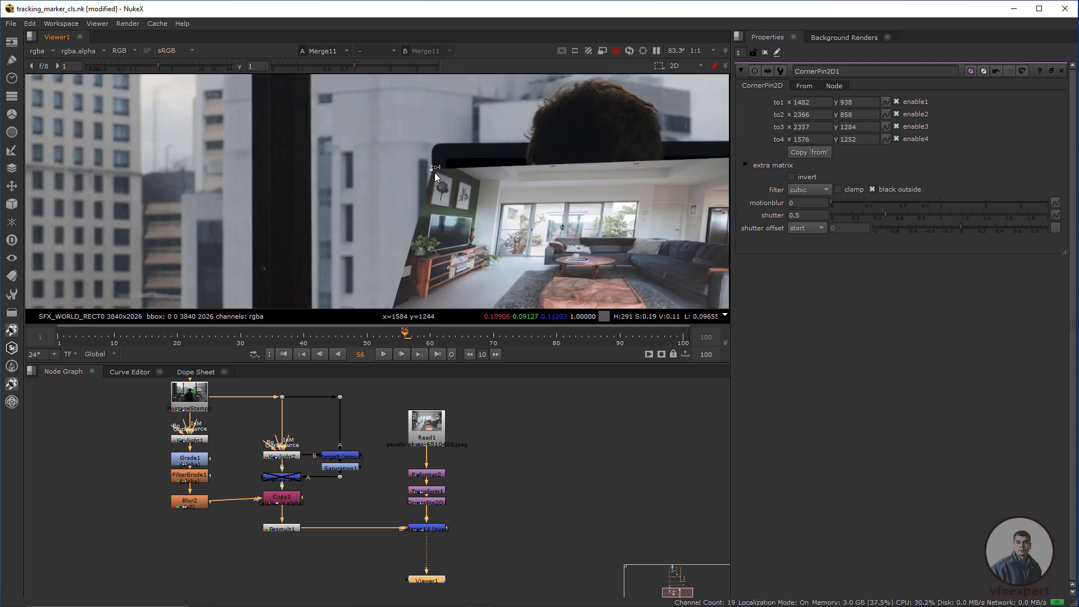
{"action": "left_click_drag", "start_coordinate": [435, 166], "coordinate": [446, 154]}
{"action": "middle_click_drag", "start_coordinate": [393, 298], "coordinate": [365, 191]}
{"action": "left_click_drag", "start_coordinate": [365, 201], "coordinate": [450, 229]}
{"action": "middle_click_drag", "start_coordinate": [450, 229], "coordinate": [303, 228]}
{"action": "left_click_drag", "start_coordinate": [303, 228], "coordinate": [271, 237]}
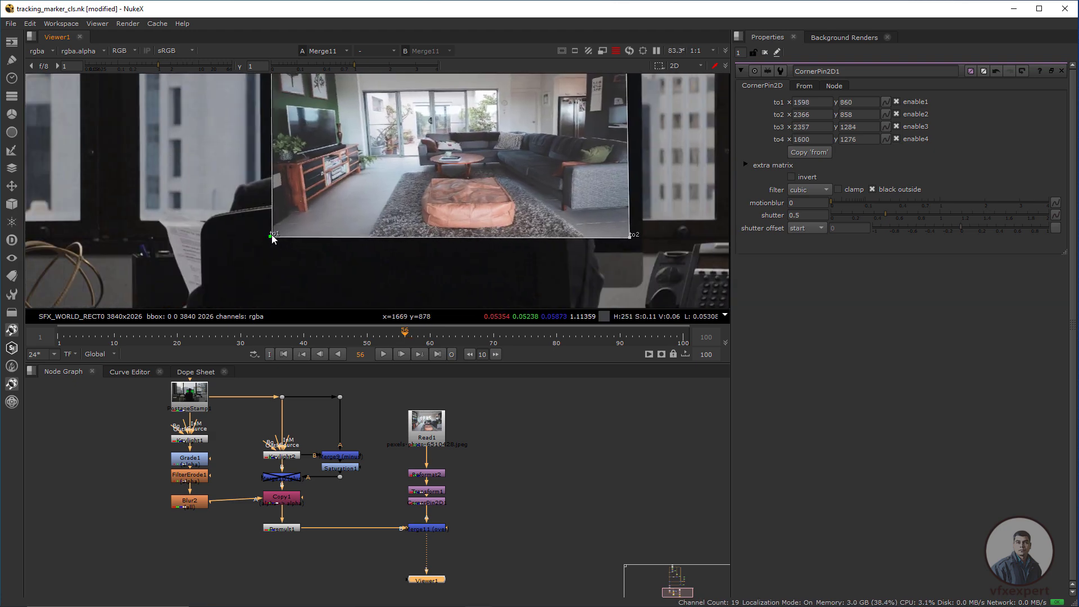
{"action": "scroll", "coordinate": [271, 238], "scroll_direction": "down", "scroll_amount": 2}
{"action": "middle_click_drag", "start_coordinate": [271, 239], "coordinate": [306, 240]}
{"action": "left_click_drag", "start_coordinate": [306, 240], "coordinate": [308, 239]}
{"action": "scroll", "coordinate": [366, 183], "scroll_direction": "down", "scroll_amount": 3}
{"action": "middle_click_drag", "start_coordinate": [366, 183], "coordinate": [436, 203]}
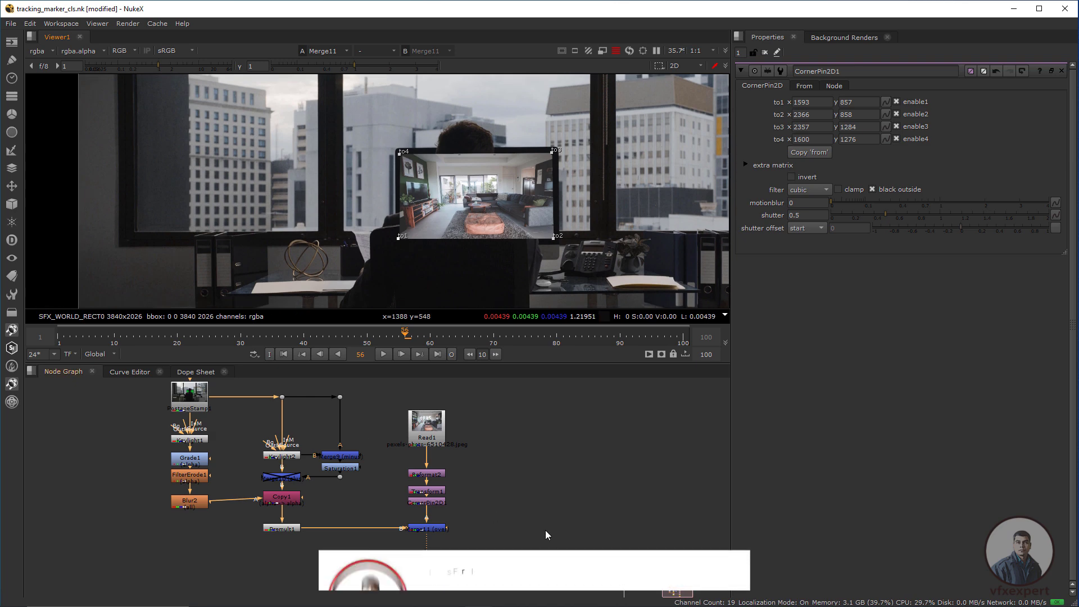
Step: Swap the A and B inputs of Merge11 so the keyed plate sits over the photo, and close the CornerPin properties
{"action": "scroll", "coordinate": [545, 531], "scroll_direction": "up", "scroll_amount": 3}
{"action": "left_click_drag", "start_coordinate": [392, 507], "coordinate": [386, 507]}
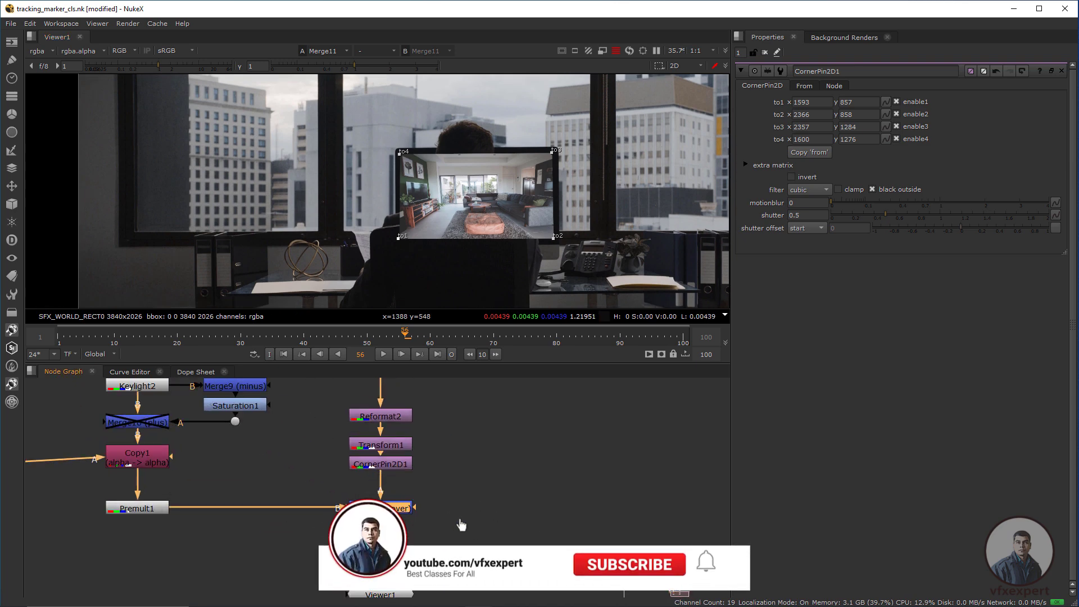
{"action": "key", "text": "shift+x"}
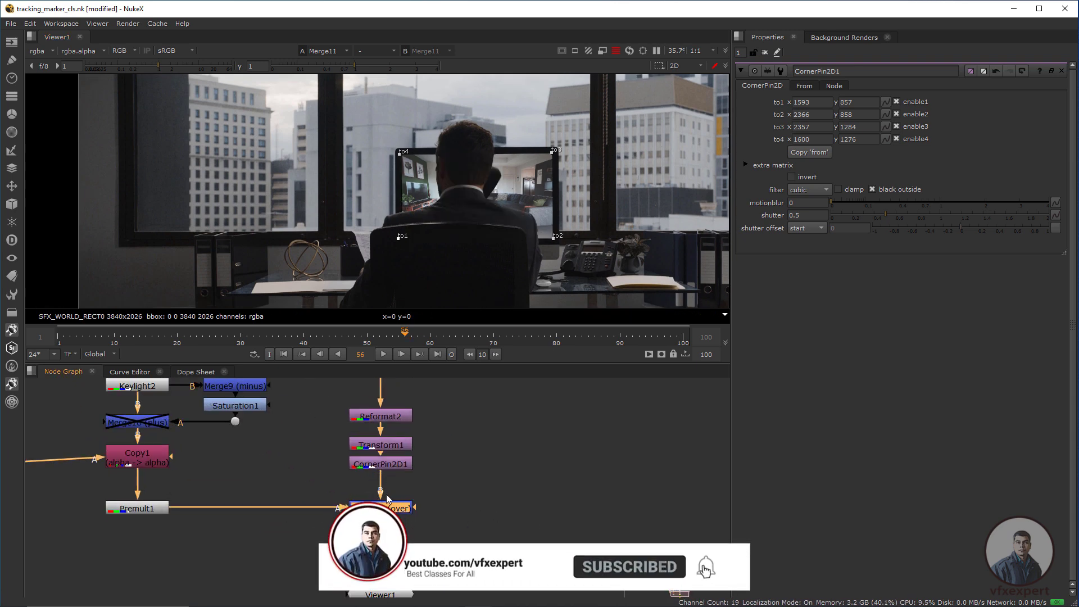
{"action": "left_click", "coordinate": [721, 528]}
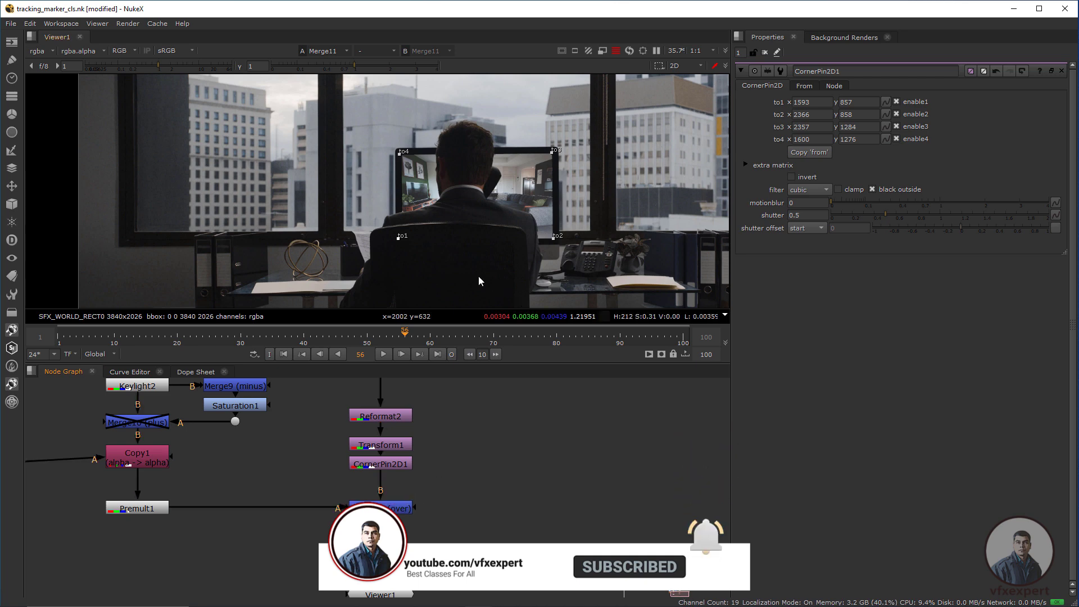
{"action": "left_click", "coordinate": [765, 53]}
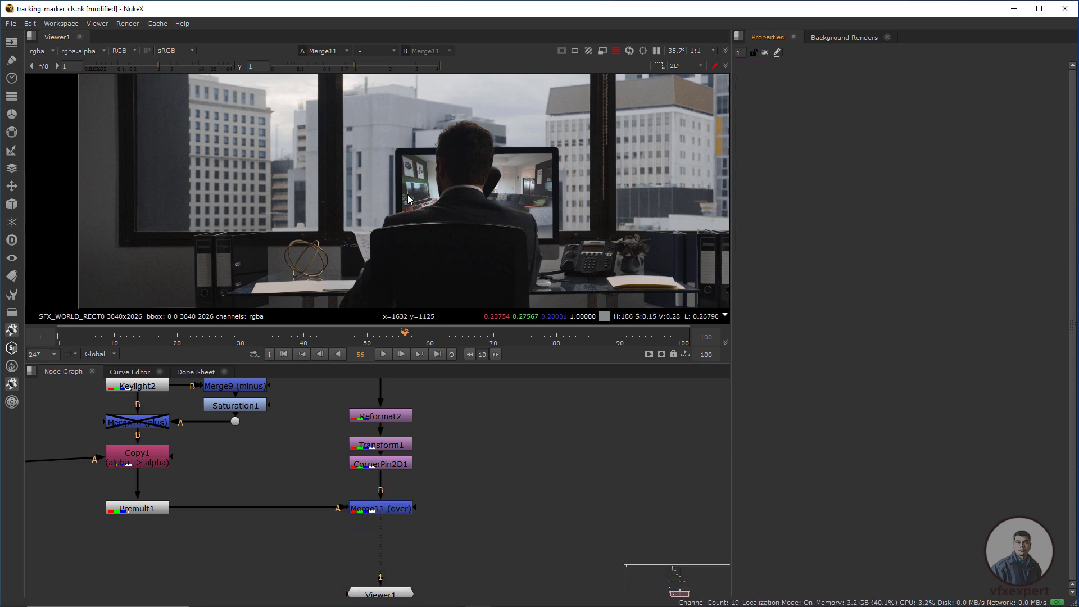
Step: Re-enable the disabled Merge10 (plus) node below Keylight2
{"action": "scroll", "coordinate": [407, 194], "scroll_direction": "up", "scroll_amount": 5}
{"action": "scroll", "coordinate": [410, 198], "scroll_direction": "down", "scroll_amount": 1}
{"action": "middle_click_drag", "start_coordinate": [385, 197], "coordinate": [477, 200]}
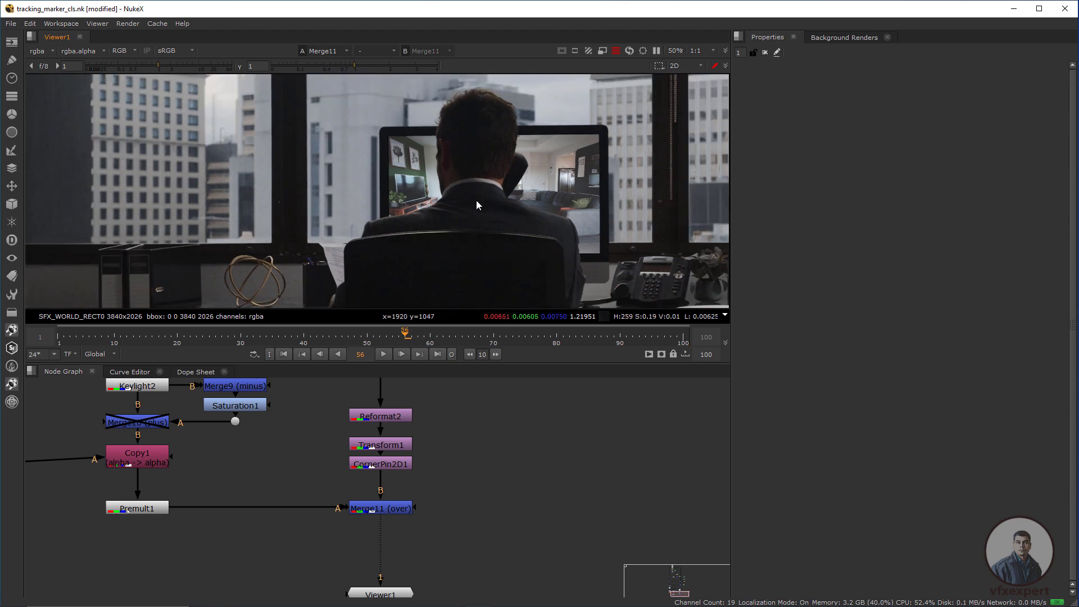
{"action": "middle_click_drag", "start_coordinate": [313, 443], "coordinate": [496, 497]}
{"action": "left_click", "coordinate": [333, 482]}
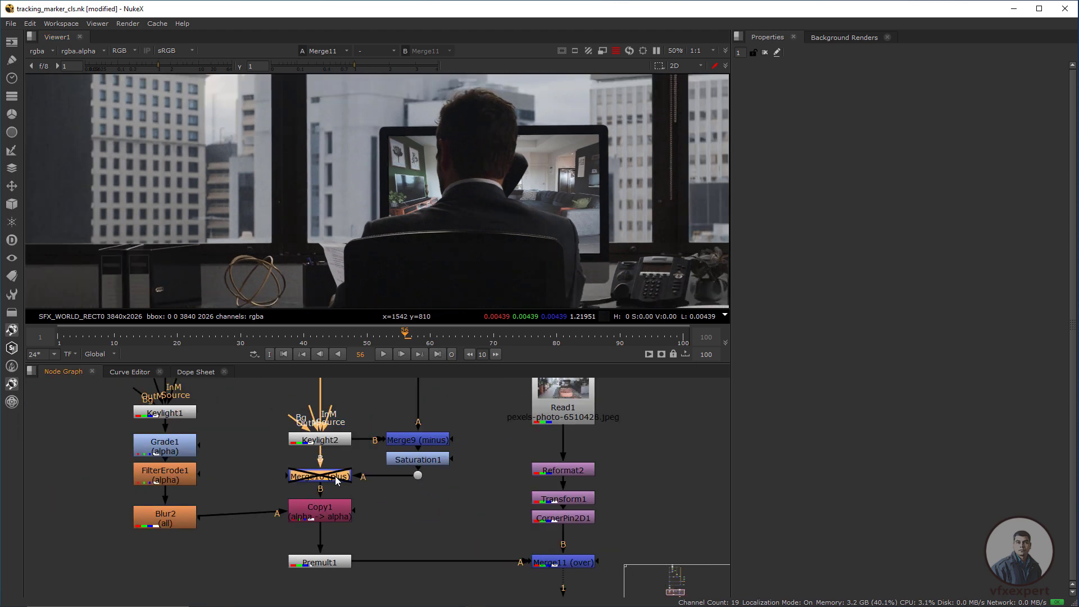
{"action": "key", "text": "d"}
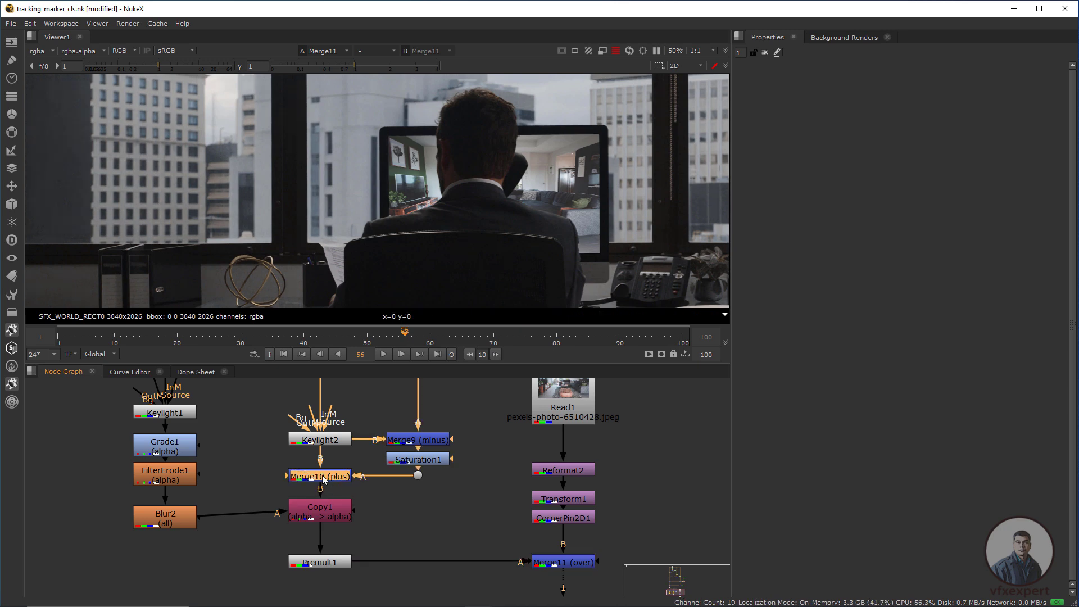
Step: Scrub the shot between frames 22 and 56 and beyond to check how the photo sits in the moving monitor
{"action": "scroll", "coordinate": [533, 238], "scroll_direction": "down", "scroll_amount": 3}
{"action": "middle_click_drag", "start_coordinate": [533, 238], "coordinate": [506, 242]}
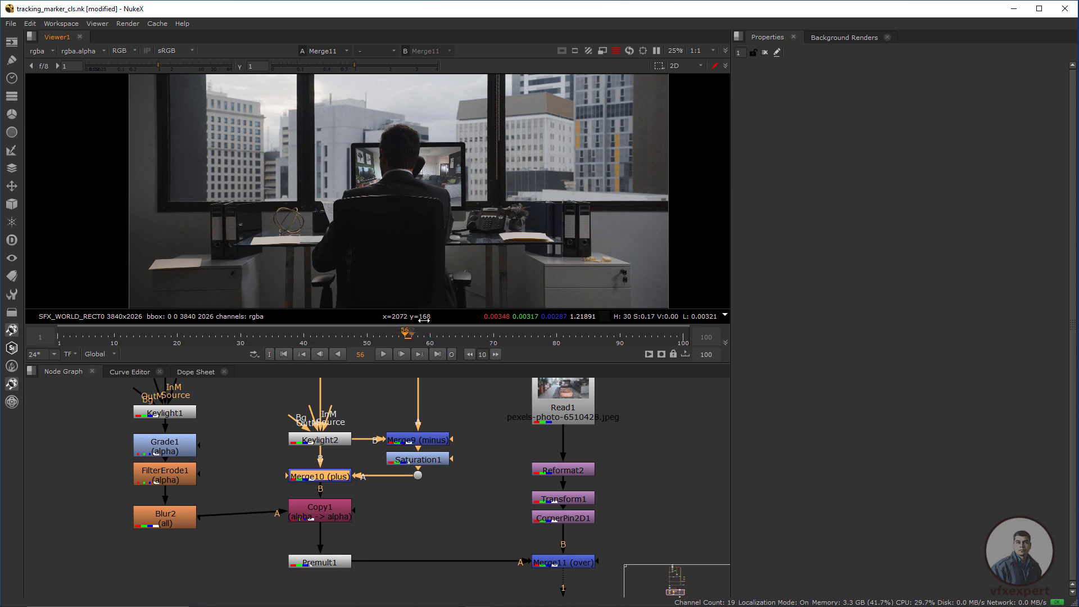
{"action": "left_click_drag", "start_coordinate": [406, 336], "coordinate": [191, 336]}
{"action": "scroll", "coordinate": [460, 184], "scroll_direction": "up", "scroll_amount": 5}
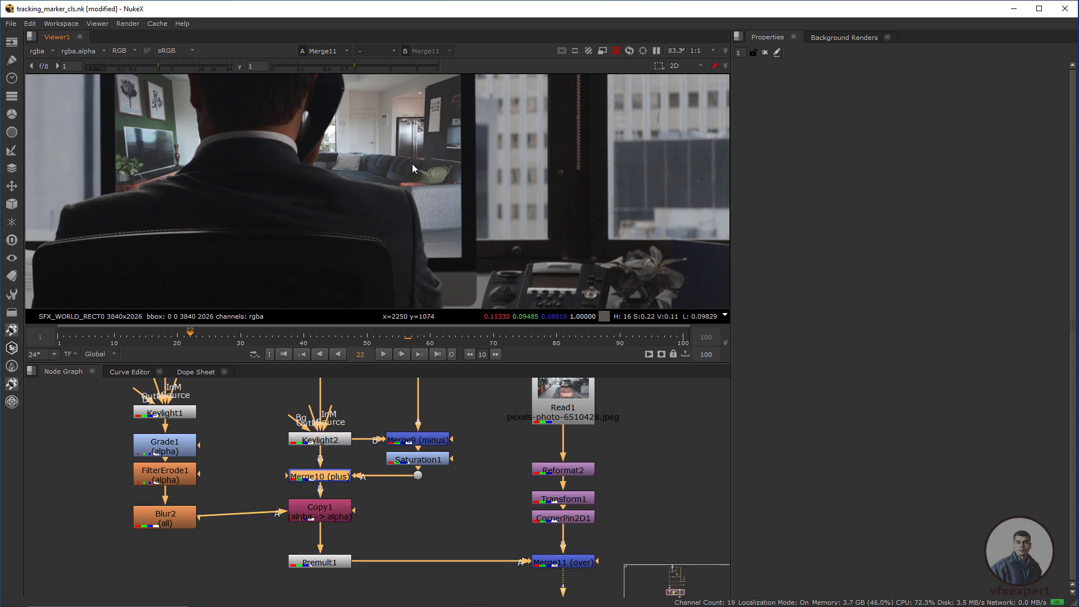
{"action": "scroll", "coordinate": [426, 208], "scroll_direction": "down", "scroll_amount": 2}
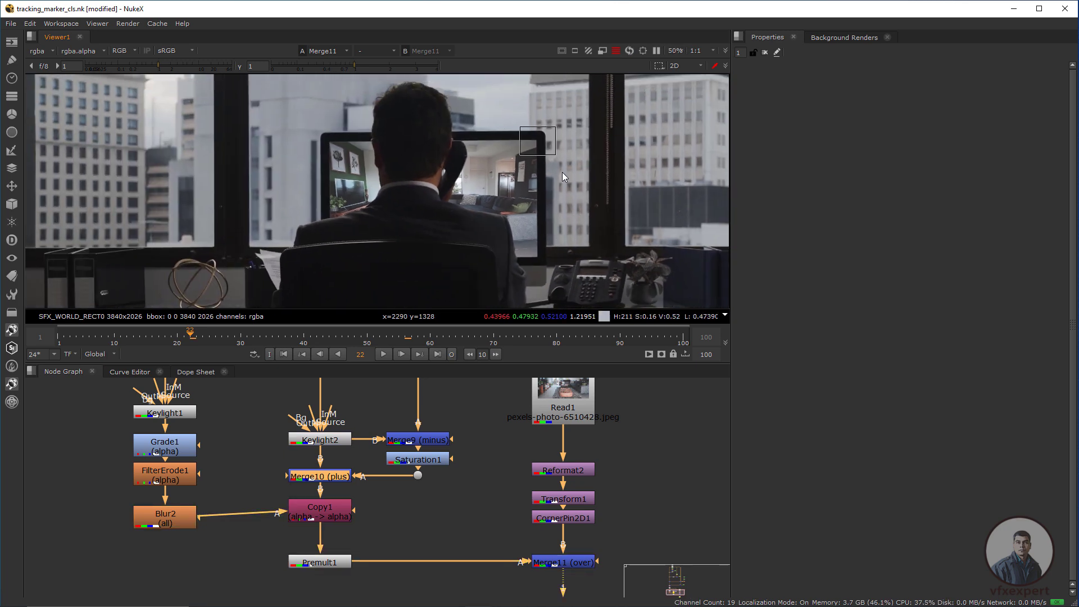
{"action": "left_click_drag", "start_coordinate": [298, 340], "coordinate": [594, 340]}
{"action": "left_click_drag", "start_coordinate": [484, 338], "coordinate": [407, 340]}
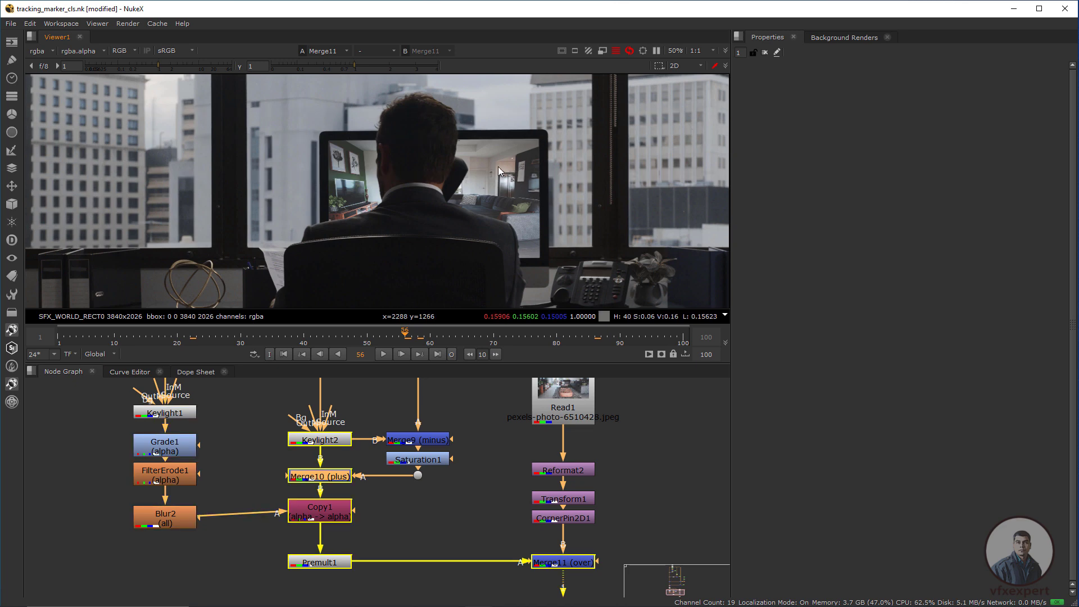
Step: Copy the Tracker1 node above the Read2 plate near the start of the node tree
{"action": "scroll", "coordinate": [493, 476], "scroll_direction": "down", "scroll_amount": 1}
{"action": "scroll", "coordinate": [494, 477], "scroll_direction": "down", "scroll_amount": 2}
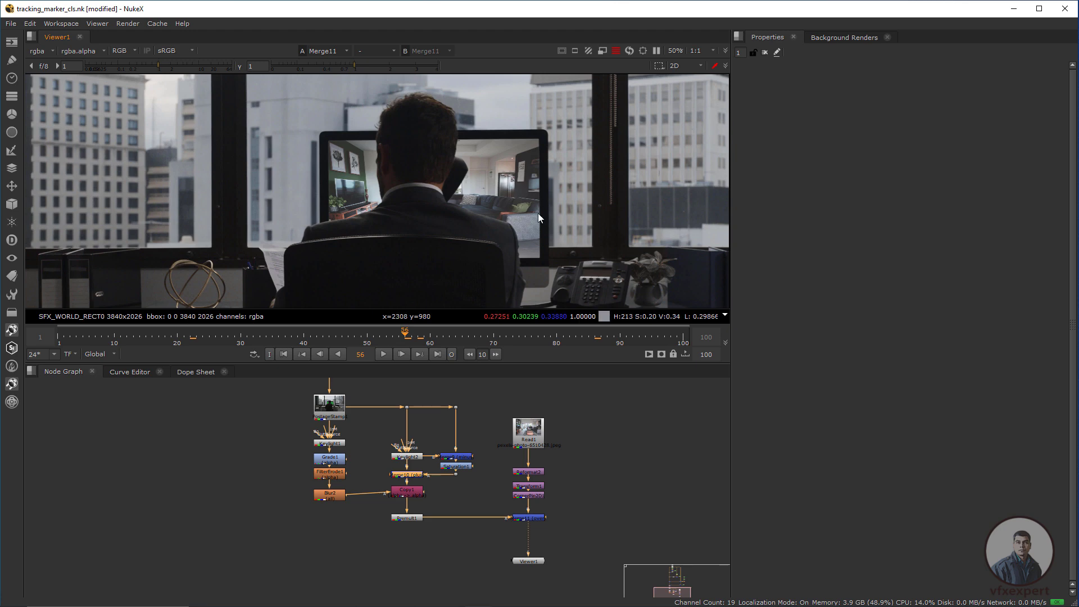
{"action": "middle_click_drag", "start_coordinate": [428, 380], "coordinate": [385, 480]}
{"action": "scroll", "coordinate": [432, 472], "scroll_direction": "down", "scroll_amount": 3}
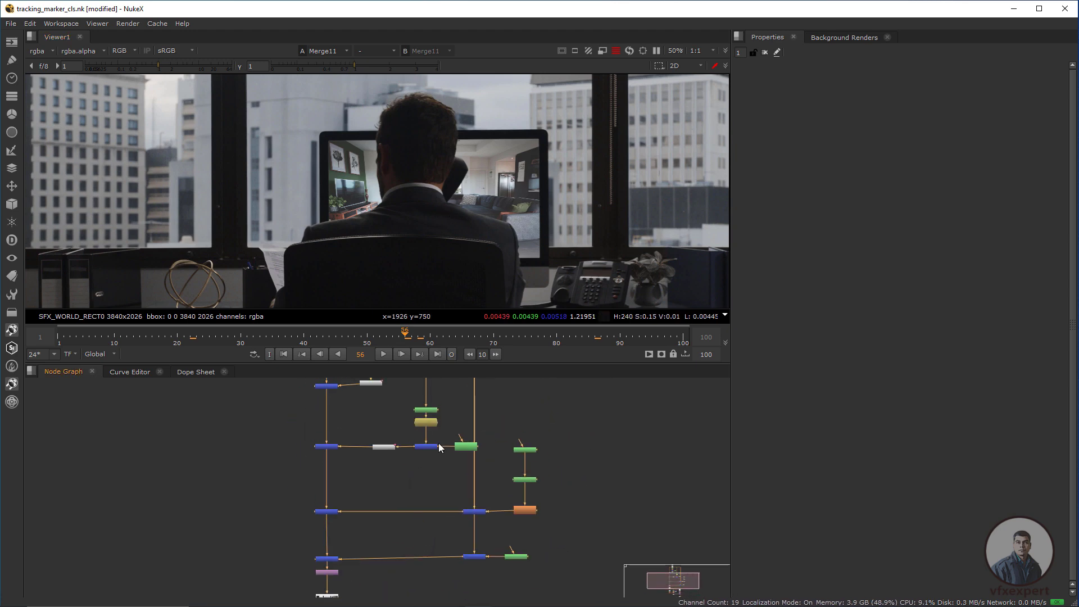
{"action": "middle_click_drag", "start_coordinate": [433, 437], "coordinate": [424, 525]}
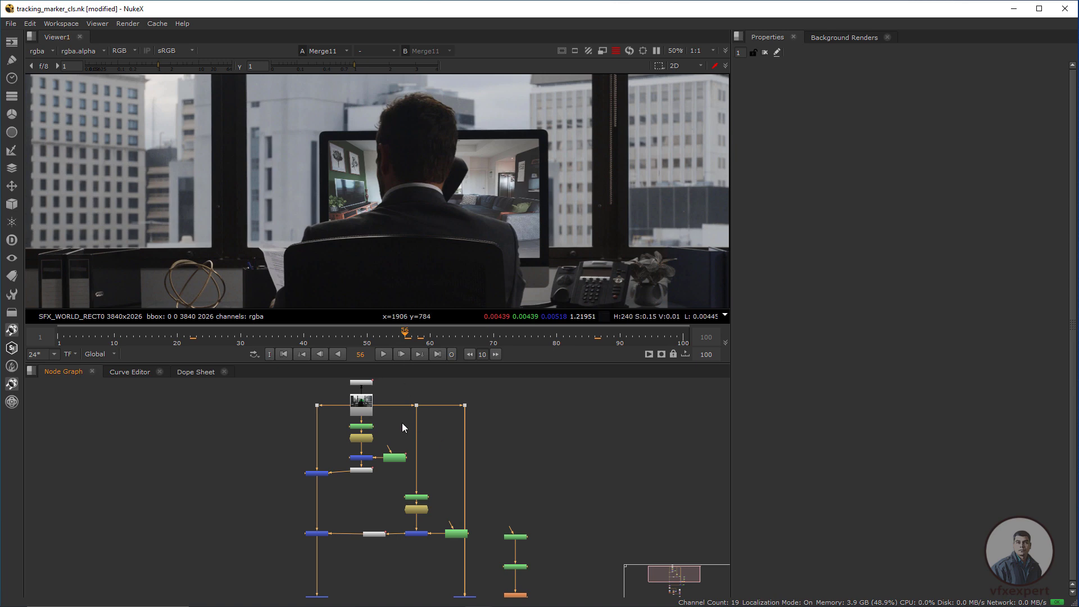
{"action": "middle_click_drag", "start_coordinate": [383, 380], "coordinate": [384, 426]}
{"action": "scroll", "coordinate": [384, 427], "scroll_direction": "up", "scroll_amount": 1}
{"action": "scroll", "coordinate": [372, 453], "scroll_direction": "up", "scroll_amount": 3}
{"action": "left_click", "coordinate": [374, 406]}
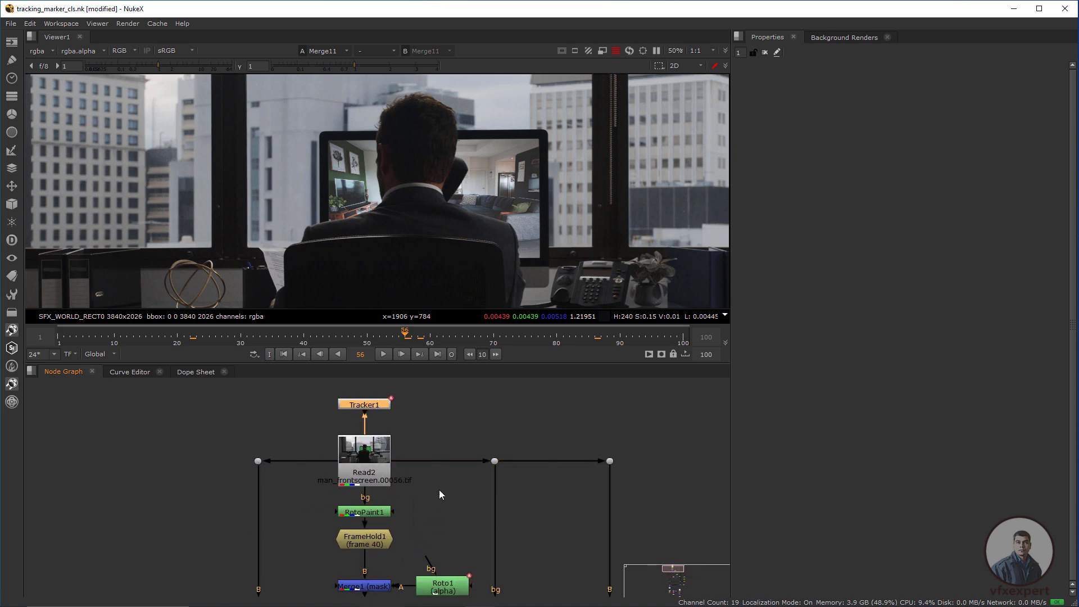
Step: Paste the tracker copy between CornerPin2D1 and Merge11, shifting the photo branch's nodes up to make room
{"action": "scroll", "coordinate": [439, 490], "scroll_direction": "down", "scroll_amount": 5}
{"action": "scroll", "coordinate": [339, 488], "scroll_direction": "up", "scroll_amount": 3}
{"action": "scroll", "coordinate": [339, 488], "scroll_direction": "up", "scroll_amount": 5}
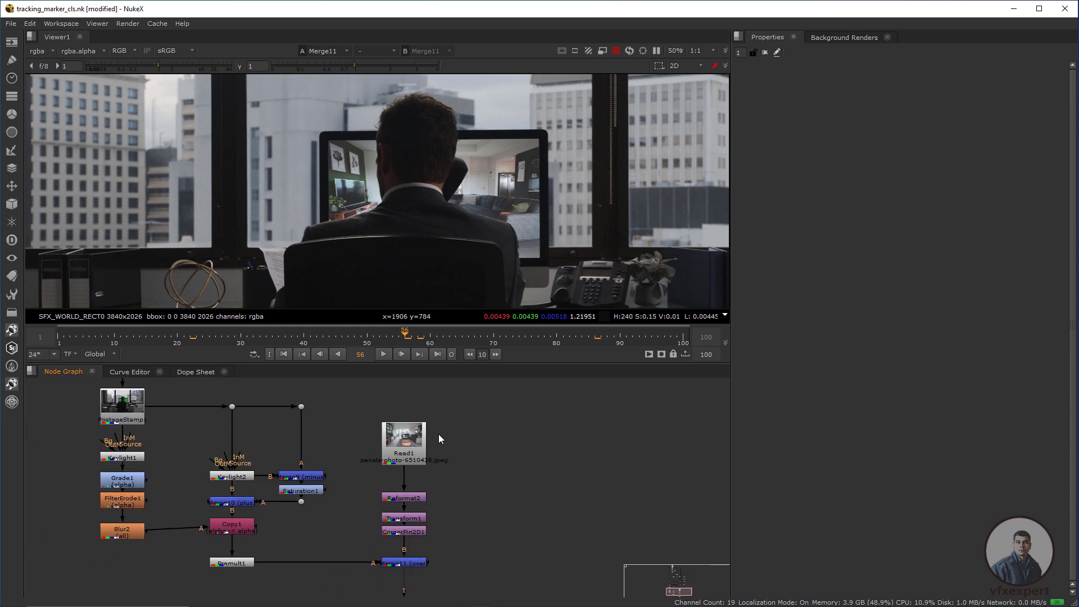
{"action": "middle_click_drag", "start_coordinate": [454, 500], "coordinate": [431, 483]}
{"action": "key", "text": "ctrl+v"}
{"action": "left_click_drag", "start_coordinate": [474, 490], "coordinate": [450, 514]}
{"action": "middle_click_drag", "start_coordinate": [455, 484], "coordinate": [462, 513]}
{"action": "left_click_drag", "start_coordinate": [487, 426], "coordinate": [296, 548]}
{"action": "left_click_drag", "start_coordinate": [387, 510], "coordinate": [388, 487]}
{"action": "left_click", "coordinate": [462, 490]}
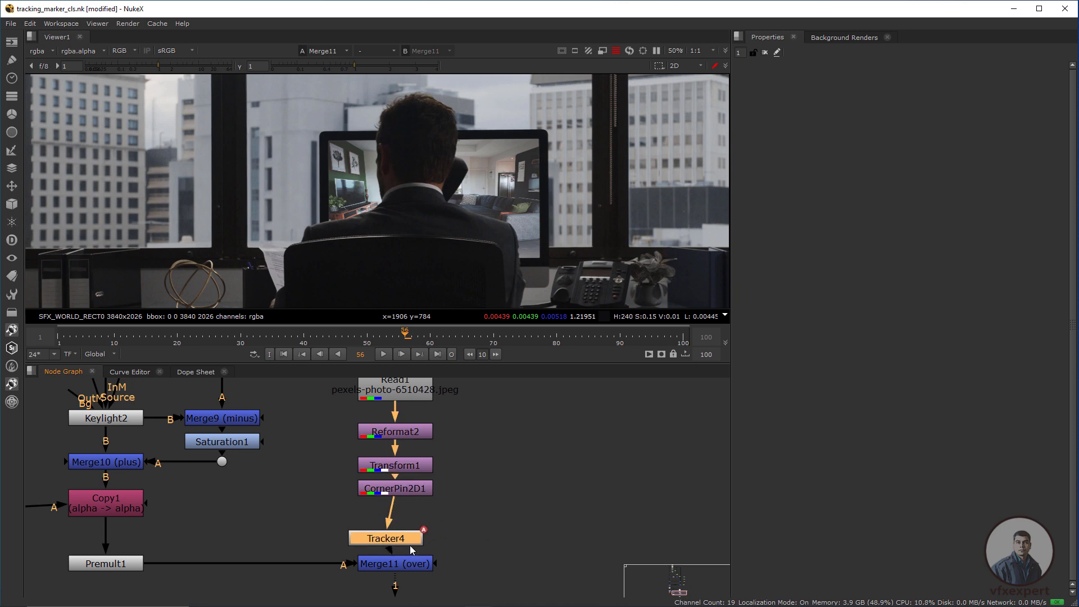
Step: Set the pasted tracker's transform to match-move with the current frame 56 as reference, and close its properties
{"action": "double_click", "coordinate": [408, 536]}
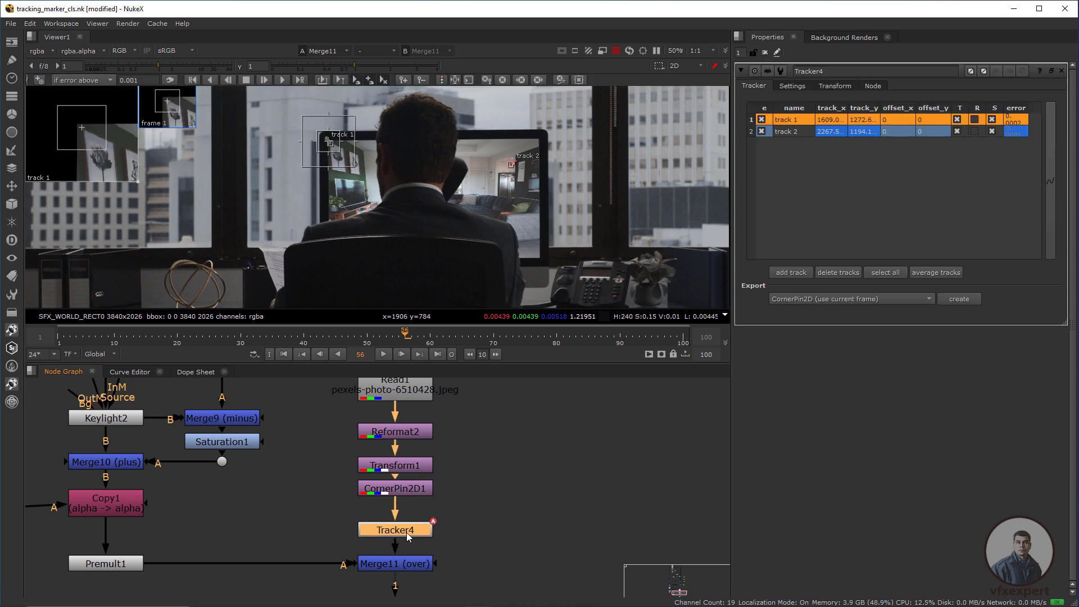
{"action": "left_click", "coordinate": [835, 86]}
{"action": "left_click", "coordinate": [818, 103]}
{"action": "left_click", "coordinate": [819, 137]}
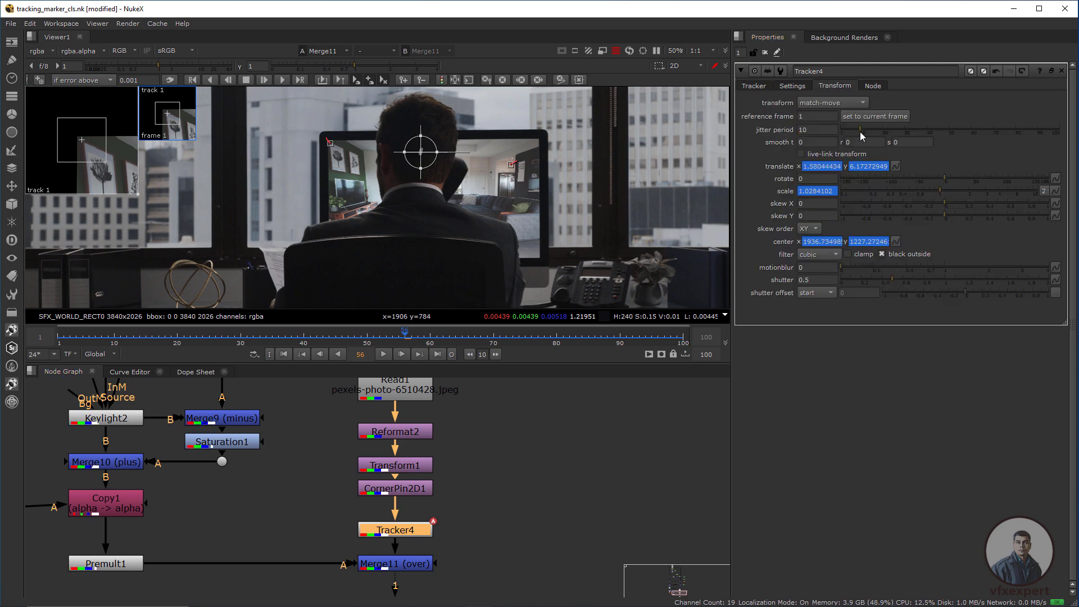
{"action": "left_click", "coordinate": [868, 117]}
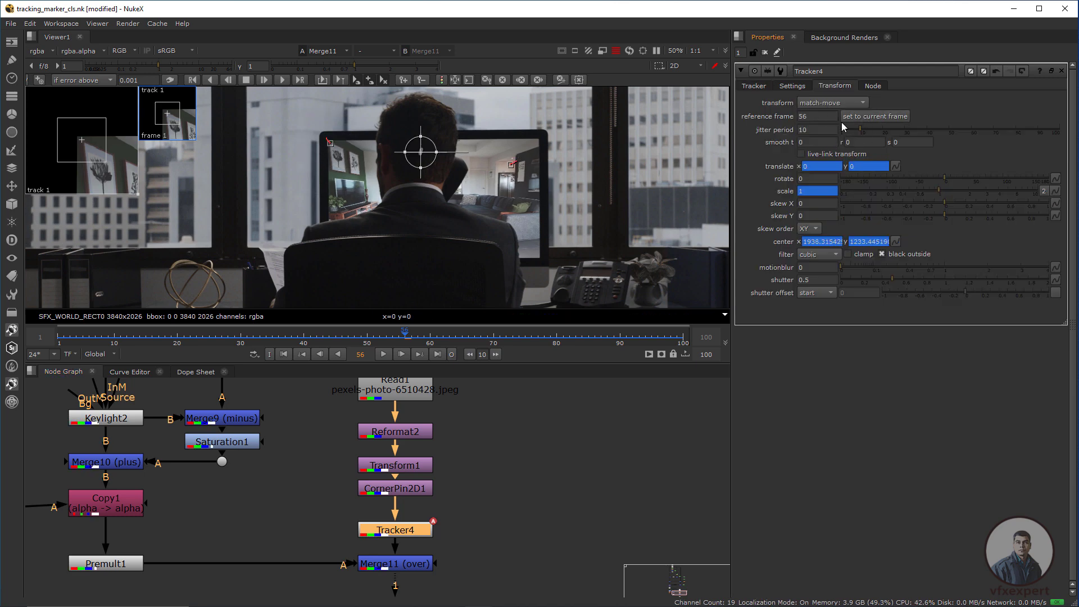
{"action": "left_click", "coordinate": [764, 52]}
Step: Scrub through frames 41, 82, 93 and 99 to check that the photo follows the monitor
{"action": "scroll", "coordinate": [439, 194], "scroll_direction": "down", "scroll_amount": 3}
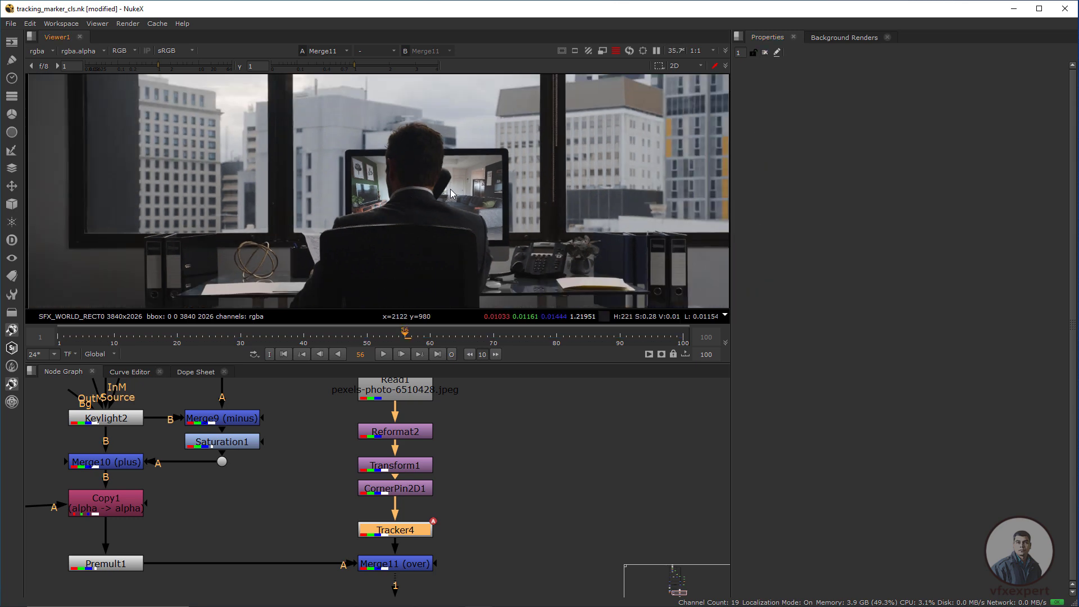
{"action": "left_click", "coordinate": [412, 340]}
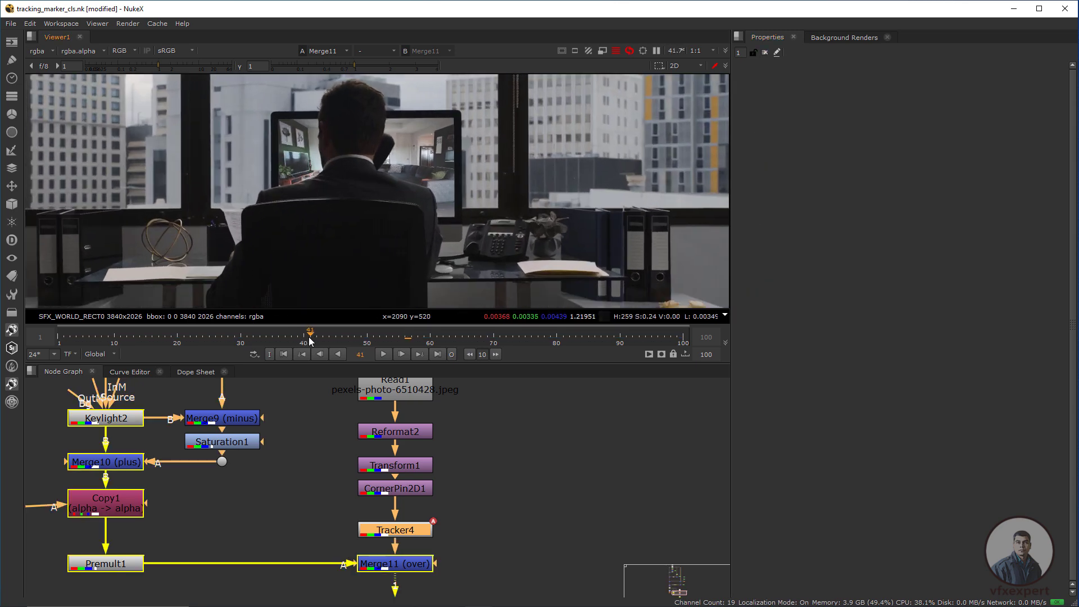
{"action": "left_click_drag", "start_coordinate": [413, 344], "coordinate": [569, 337]}
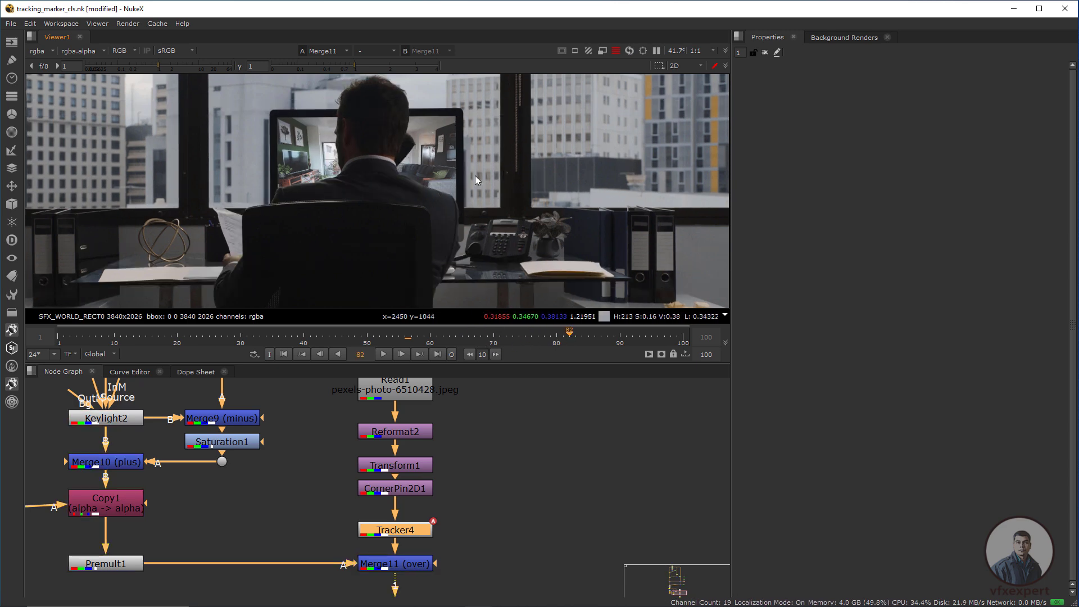
{"action": "left_click", "coordinate": [639, 339]}
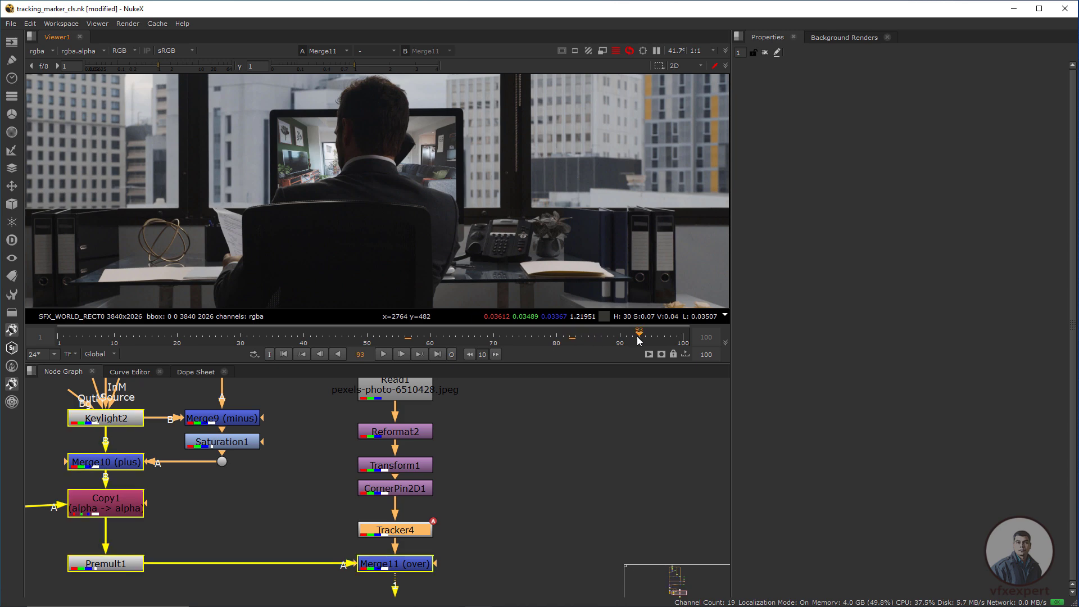
{"action": "left_click_drag", "start_coordinate": [639, 339], "coordinate": [656, 341]}
{"action": "scroll", "coordinate": [428, 227], "scroll_direction": "down", "scroll_amount": 5}
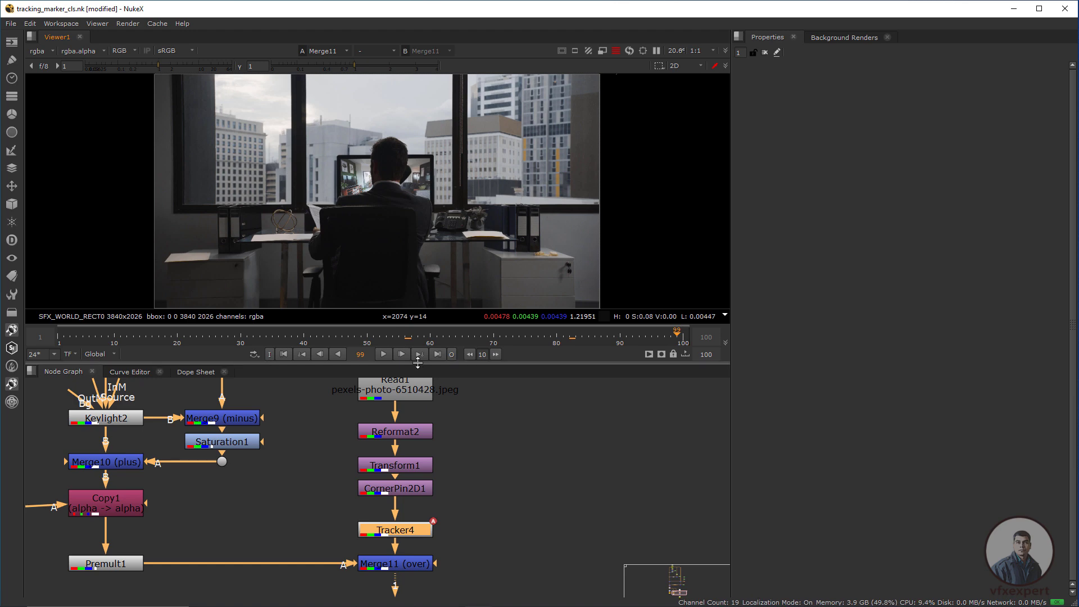
Step: Enlarge the viewer area and limit its playback range to frames 27–99
{"action": "left_click_drag", "start_coordinate": [417, 364], "coordinate": [417, 439]}
{"action": "scroll", "coordinate": [488, 301], "scroll_direction": "up", "scroll_amount": 1}
{"action": "left_click", "coordinate": [222, 410]}
{"action": "left_click", "coordinate": [269, 428]}
Step: Play the composite within the limited frame range to check the tracked screen insert, replaying it from near the range's start
{"action": "left_click", "coordinate": [383, 428]}
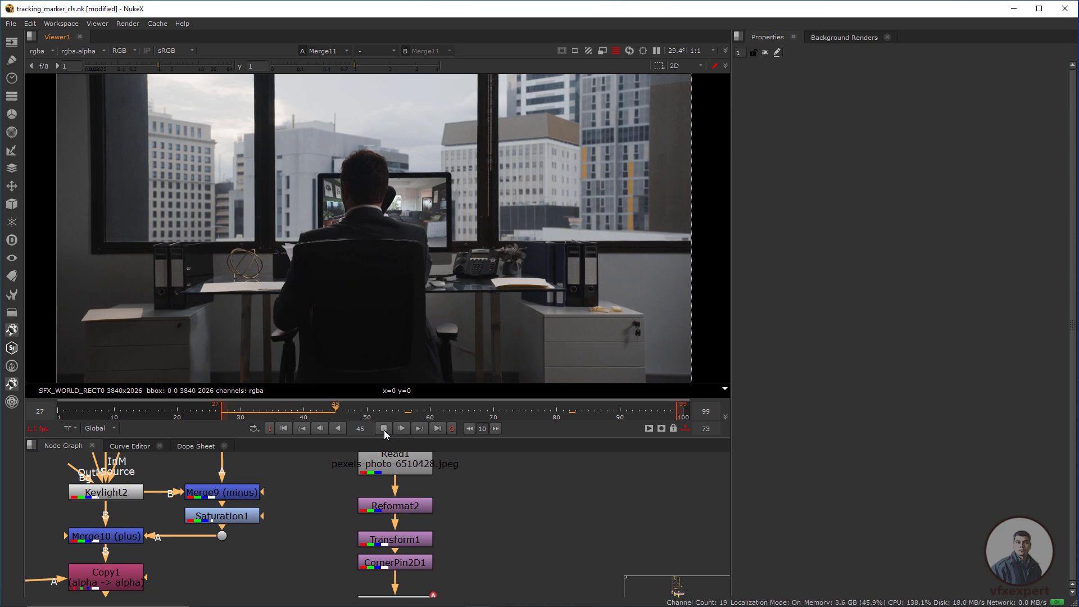
{"action": "scroll", "coordinate": [396, 242], "scroll_direction": "up", "scroll_amount": 2}
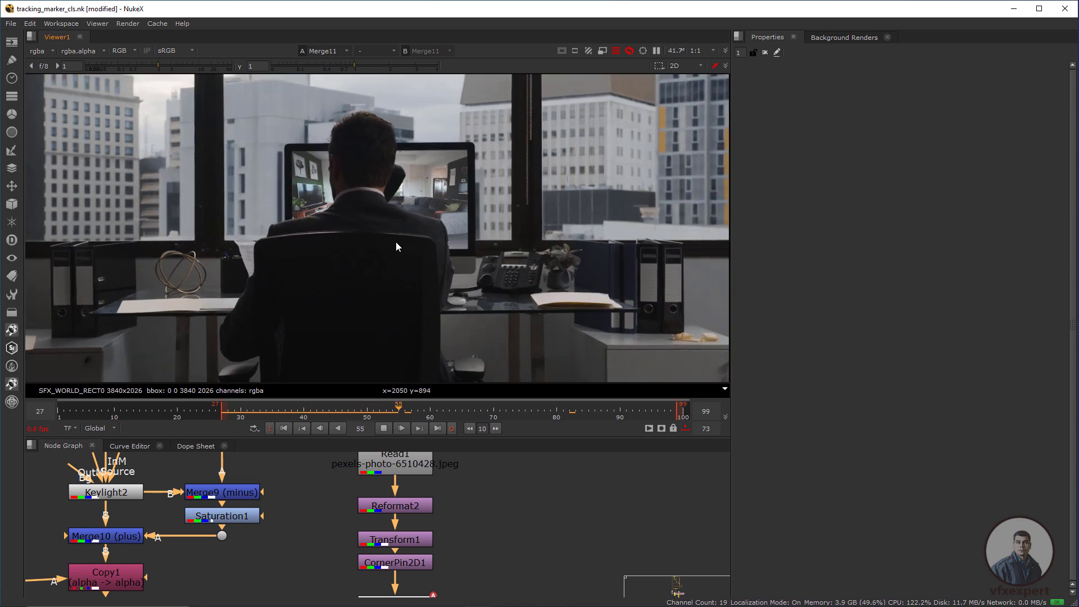
{"action": "left_click", "coordinate": [383, 428]}
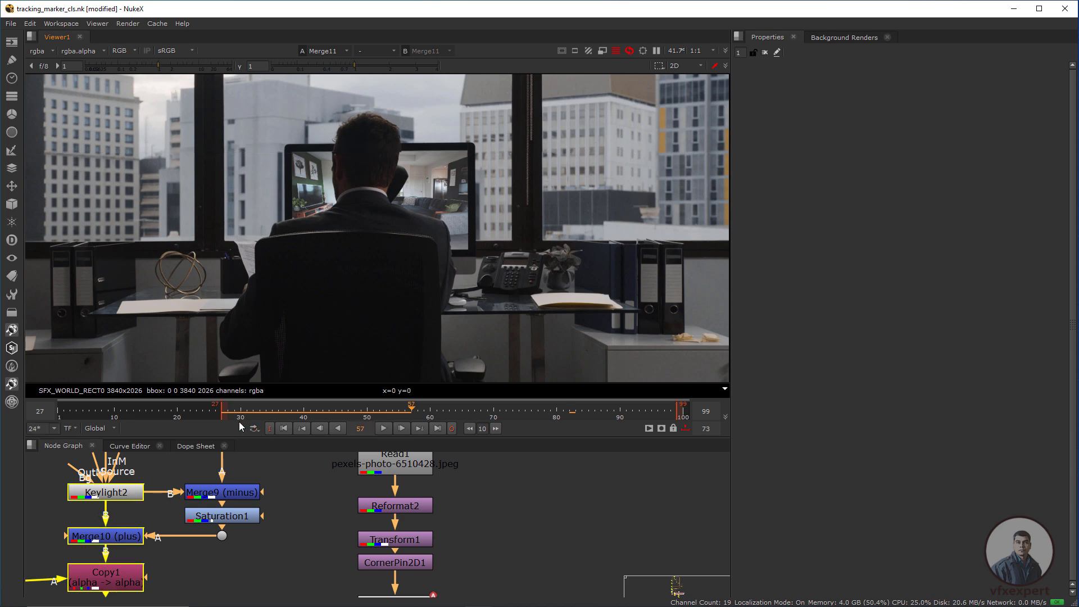
{"action": "left_click", "coordinate": [235, 412]}
{"action": "left_click", "coordinate": [386, 426]}
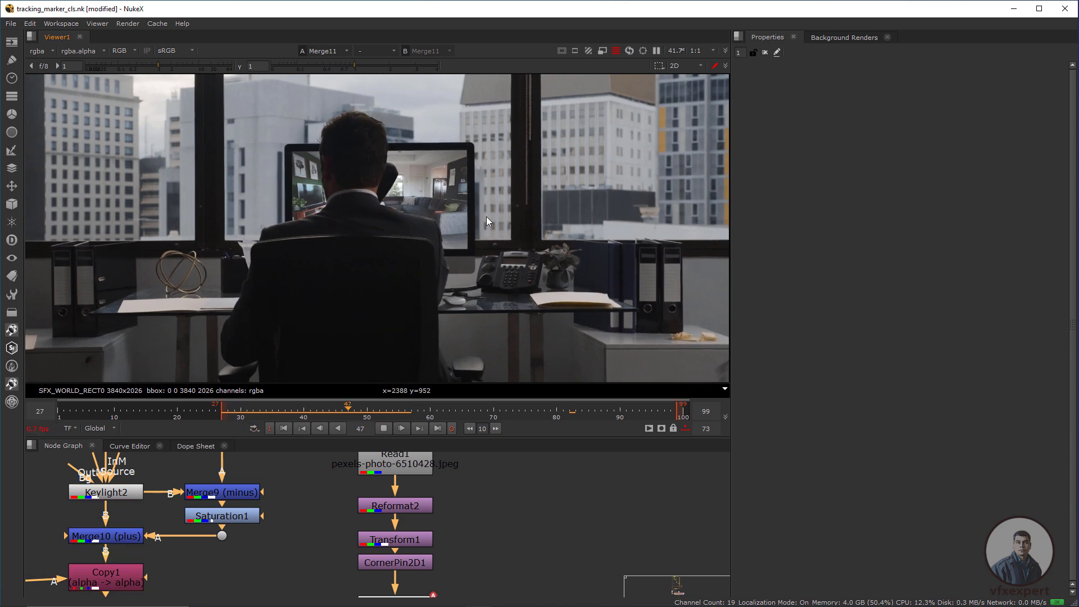
{"action": "left_click", "coordinate": [383, 428]}
Step: Review the full composite frame and the node branches feeding the final Merge11
{"action": "scroll", "coordinate": [429, 299], "scroll_direction": "down", "scroll_amount": 2}
{"action": "mouse_move", "coordinate": [467, 281]}
{"action": "middle_mouse_down"}
{"action": "mouse_move", "coordinate": [491, 245]}
{"action": "mouse_move", "coordinate": [461, 275]}
{"action": "middle_mouse_up"}
{"action": "scroll", "coordinate": [473, 526], "scroll_direction": "down", "scroll_amount": 3}
{"action": "middle_click_drag", "start_coordinate": [508, 547], "coordinate": [508, 484]}
{"action": "scroll", "coordinate": [453, 563], "scroll_direction": "up", "scroll_amount": 1}
{"action": "middle_click_drag", "start_coordinate": [453, 563], "coordinate": [405, 555]}
{"action": "scroll", "coordinate": [406, 556], "scroll_direction": "up", "scroll_amount": 2}
{"action": "middle_click_drag", "start_coordinate": [444, 511], "coordinate": [406, 563]}
{"action": "scroll", "coordinate": [406, 563], "scroll_direction": "down", "scroll_amount": 2}
{"action": "scroll", "coordinate": [412, 555], "scroll_direction": "down", "scroll_amount": 3}
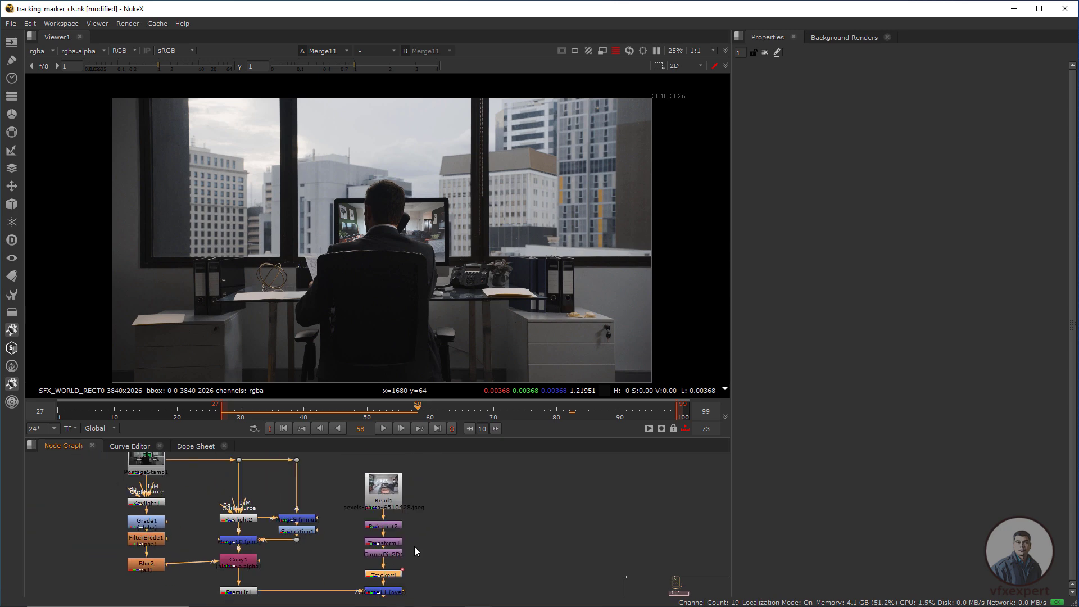
Step: Move the photo branch from Read1 down to Tracker4 upwards to open space above Merge11
{"action": "left_click_drag", "start_coordinate": [399, 472], "coordinate": [293, 584]}
{"action": "left_click_drag", "start_coordinate": [349, 573], "coordinate": [349, 540]}
{"action": "left_click", "coordinate": [374, 563]}
{"action": "scroll", "coordinate": [372, 565], "scroll_direction": "up", "scroll_amount": 1}
{"action": "scroll", "coordinate": [387, 564], "scroll_direction": "up", "scroll_amount": 1}
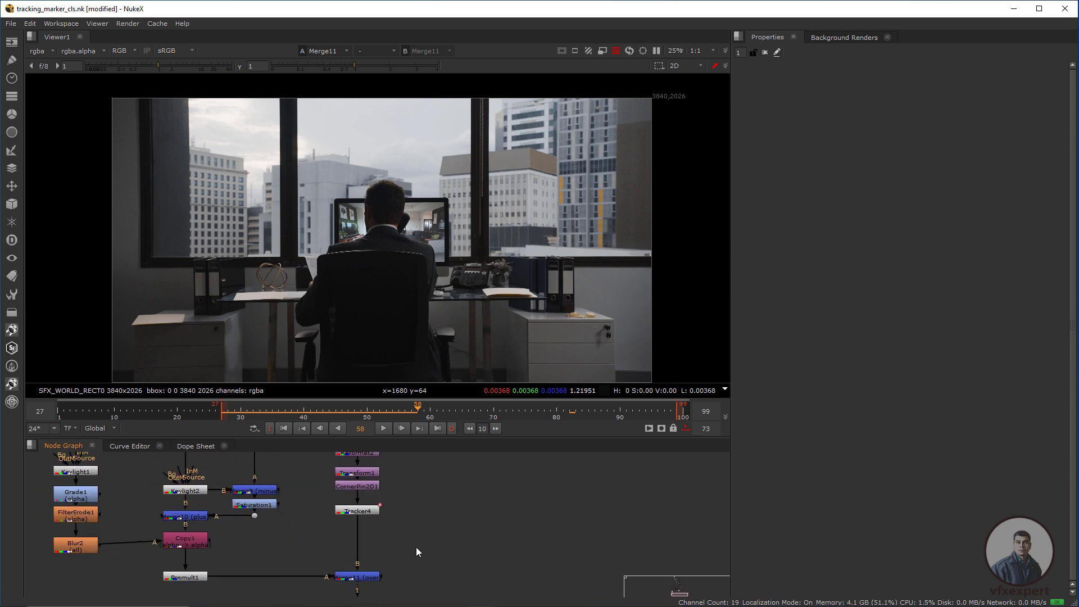
Step: Add a Grade node between Tracker4 and Merge11 and set its whitepoint to 0.72, judging the match with the viewer gamma temporarily lowered
{"action": "key", "text": "g"}
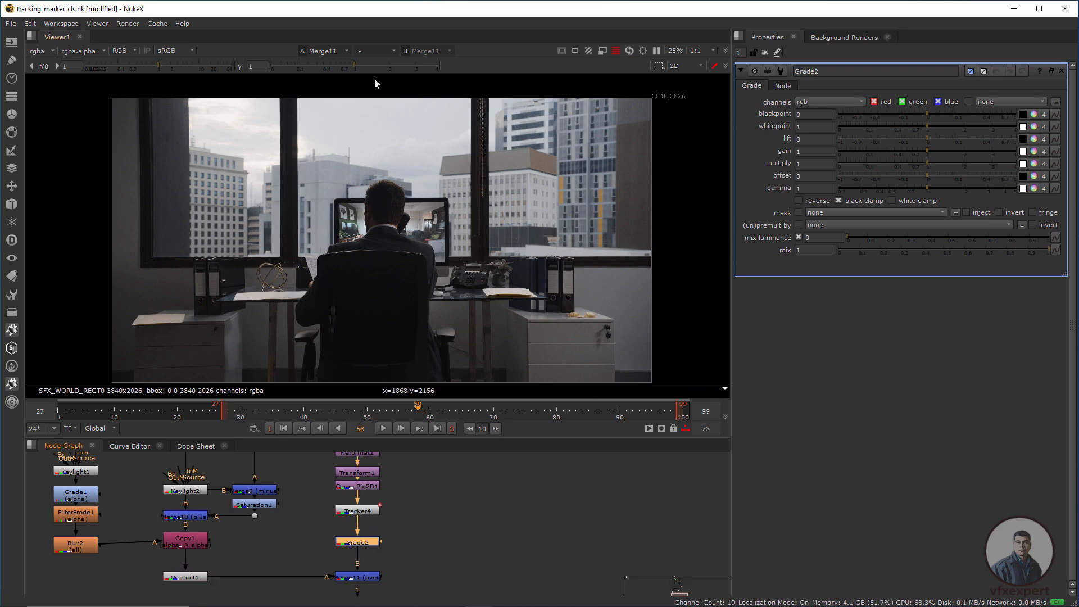
{"action": "left_click", "coordinate": [299, 68]}
{"action": "mouse_move", "coordinate": [299, 69]}
{"action": "left_mouse_down"}
{"action": "mouse_move", "coordinate": [309, 70]}
{"action": "mouse_move", "coordinate": [299, 70]}
{"action": "left_mouse_up"}
{"action": "left_click_drag", "start_coordinate": [889, 126], "coordinate": [920, 127]}
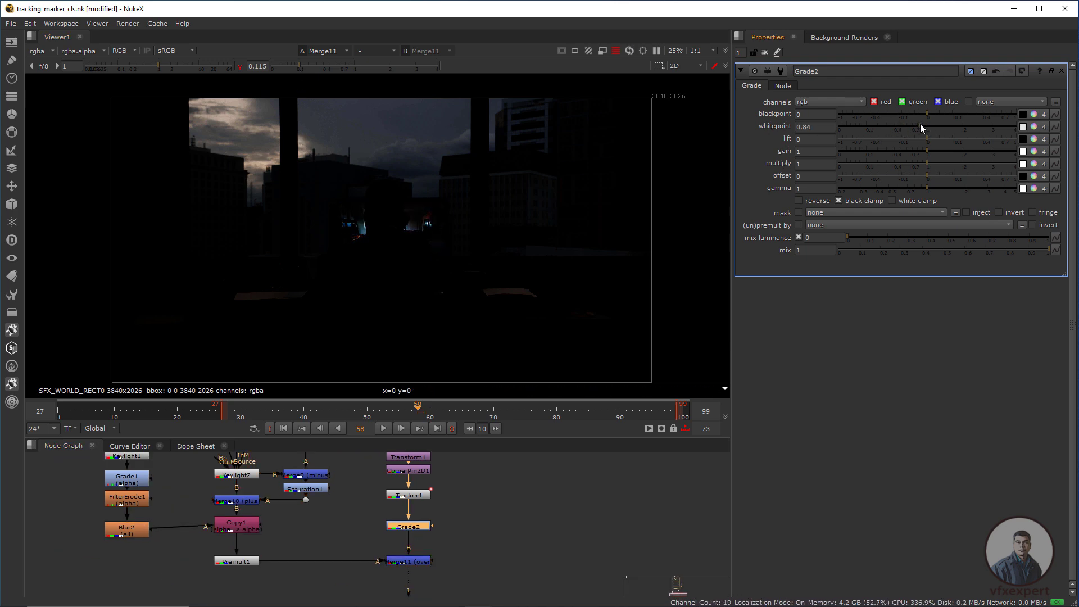
{"action": "left_click_drag", "start_coordinate": [172, 67], "coordinate": [154, 67]}
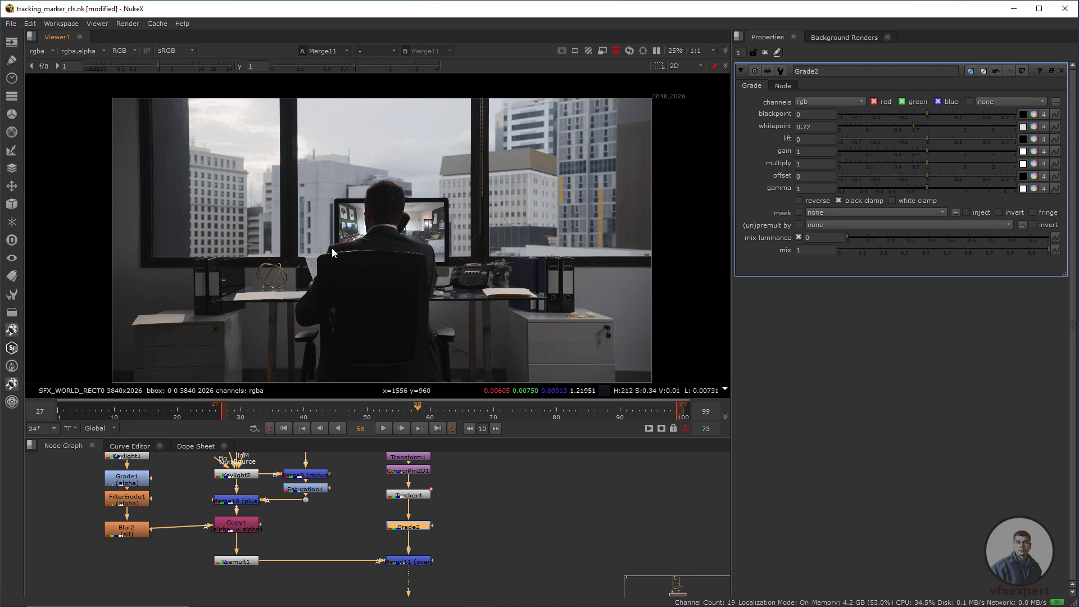
{"action": "scroll", "coordinate": [448, 279], "scroll_direction": "up", "scroll_amount": 2}
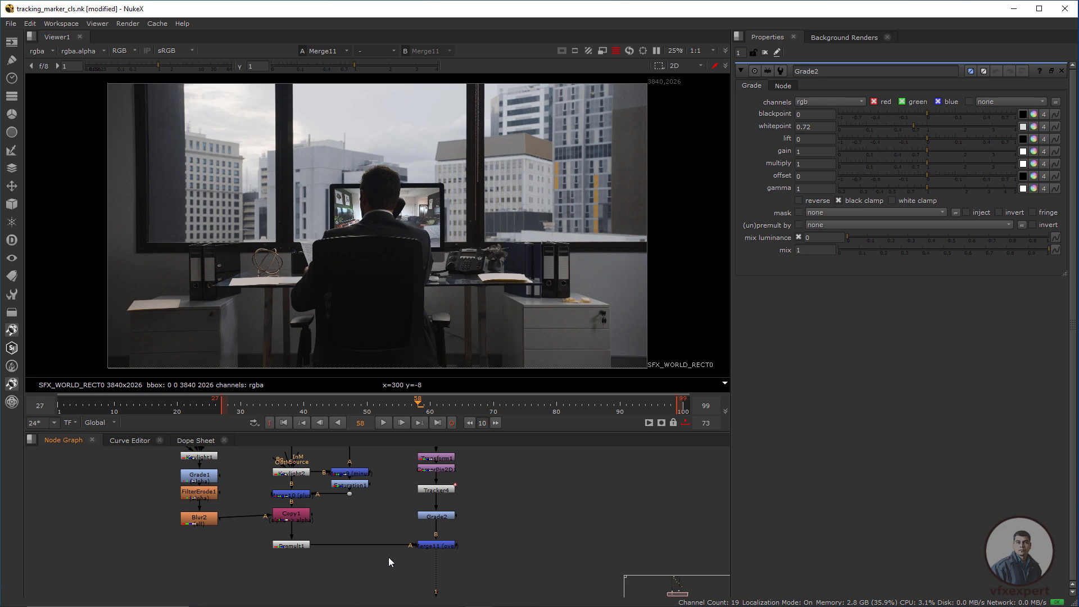
Step: Add a LightWrap node below the merge, with input A from Premult1 and input B from Merge11
{"action": "middle_click_drag", "start_coordinate": [389, 557], "coordinate": [381, 534]}
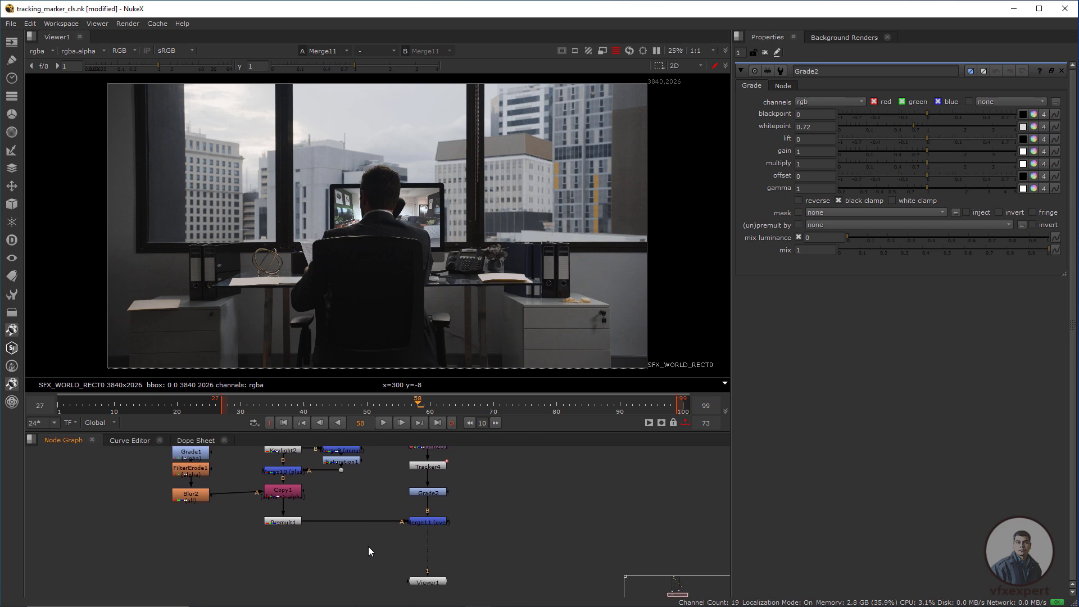
{"action": "key", "text": "Tab"}
{"action": "type", "text": "li"}
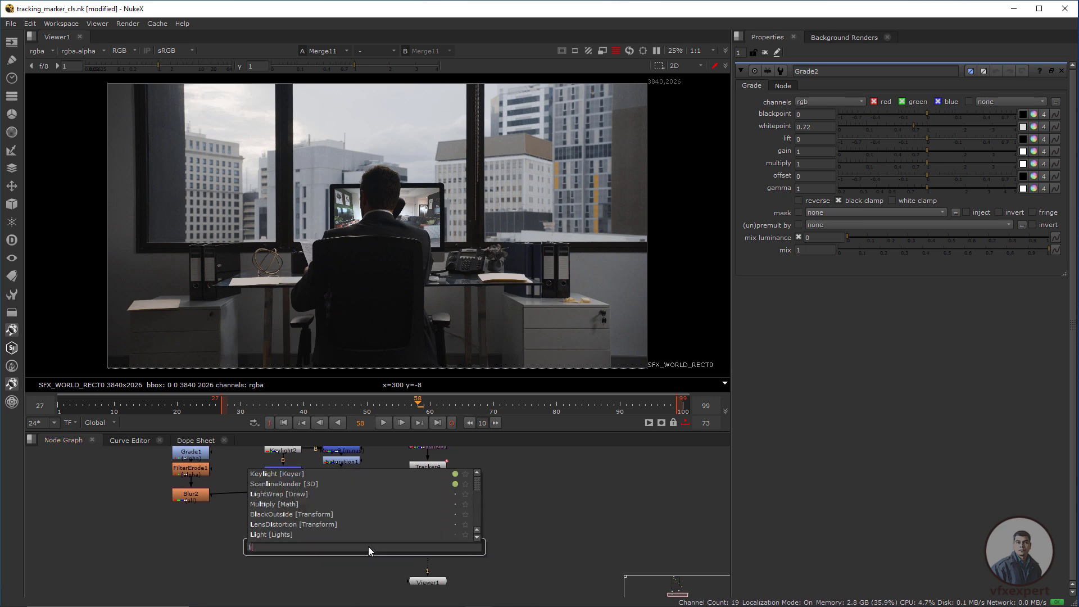
{"action": "left_click", "coordinate": [285, 495]}
{"action": "left_click_drag", "start_coordinate": [382, 543], "coordinate": [380, 555]}
{"action": "left_click_drag", "start_coordinate": [303, 558], "coordinate": [275, 524]}
{"action": "mouse_move", "coordinate": [358, 544]}
{"action": "left_mouse_down"}
{"action": "mouse_move", "coordinate": [379, 523]}
{"action": "mouse_move", "coordinate": [423, 522]}
{"action": "mouse_move", "coordinate": [346, 558]}
{"action": "left_mouse_up"}
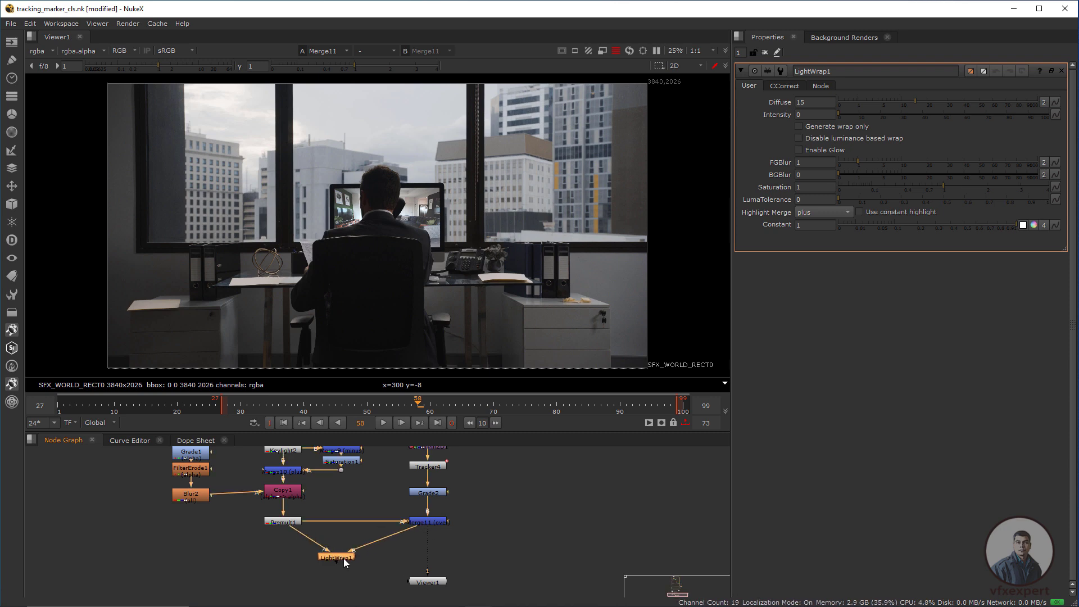
Step: View the LightWrap1 output and place the Viewer1 node directly beneath LightWrap1
{"action": "key", "text": "1"}
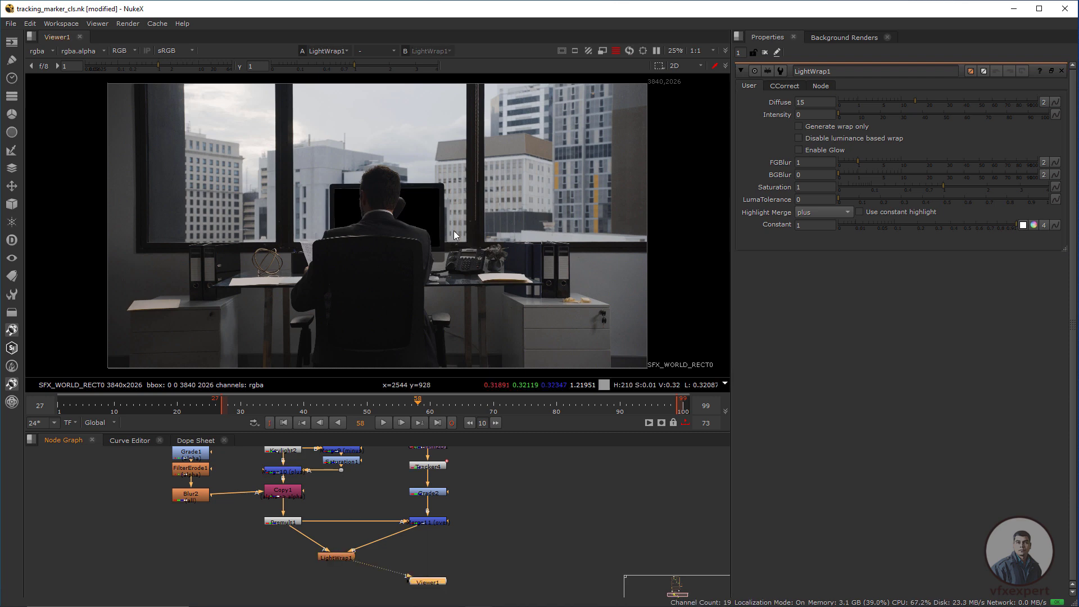
{"action": "left_click", "coordinate": [430, 583]}
{"action": "left_click_drag", "start_coordinate": [433, 586], "coordinate": [339, 590]}
{"action": "left_click", "coordinate": [341, 559]}
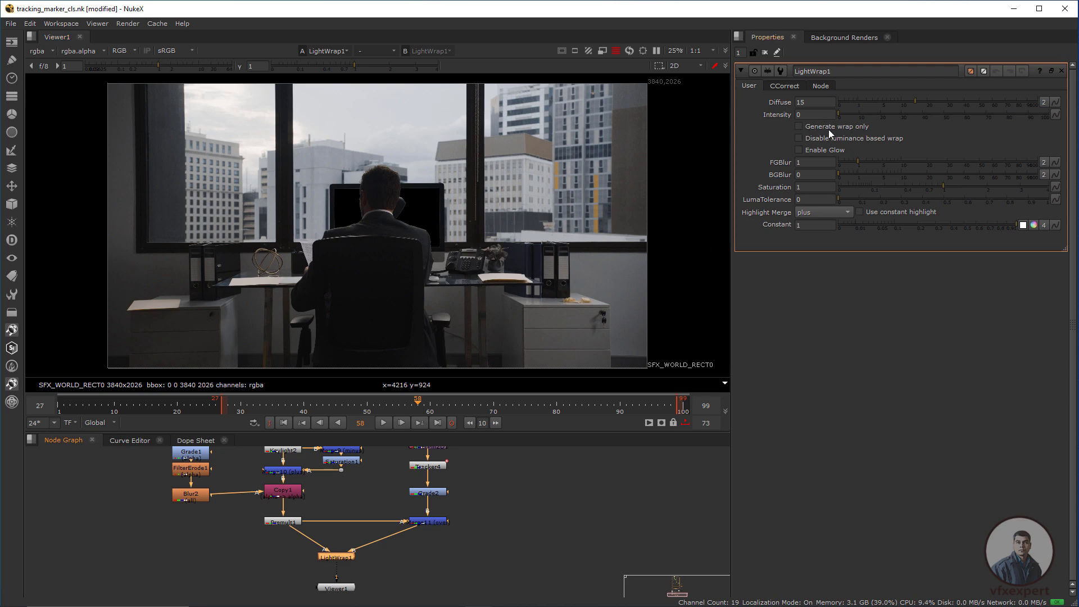
Step: Make LightWrap1 generate only the wrap and raise its intensity to 10.5 to inspect the edges around the monitor and man
{"action": "left_click", "coordinate": [804, 127]}
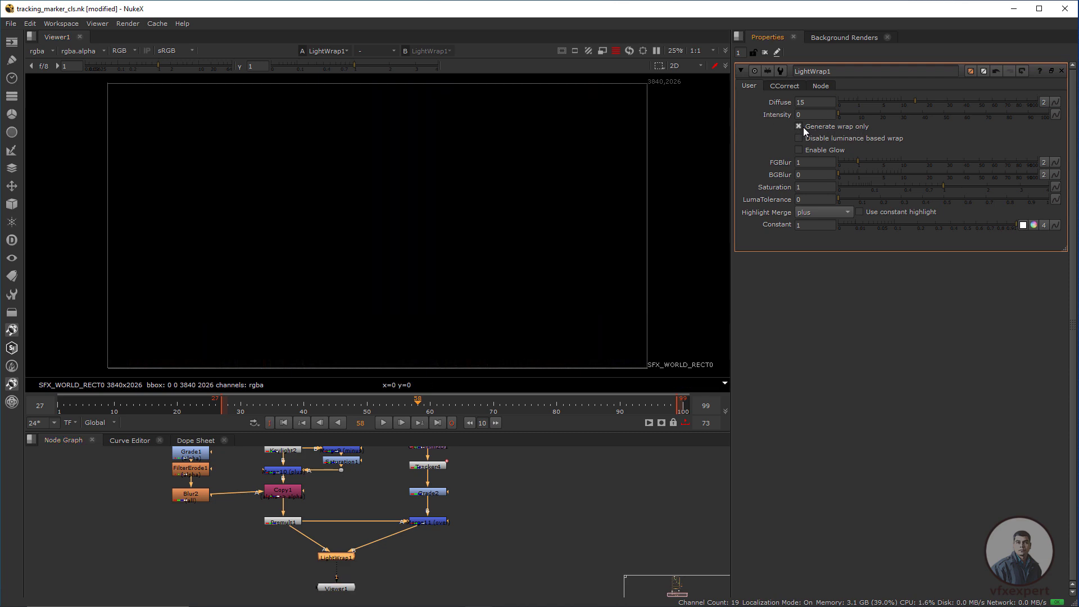
{"action": "middle_click_drag", "start_coordinate": [445, 209], "coordinate": [450, 214]}
{"action": "left_click_drag", "start_coordinate": [392, 181], "coordinate": [450, 245]}
{"action": "middle_click_drag", "start_coordinate": [501, 266], "coordinate": [480, 256]}
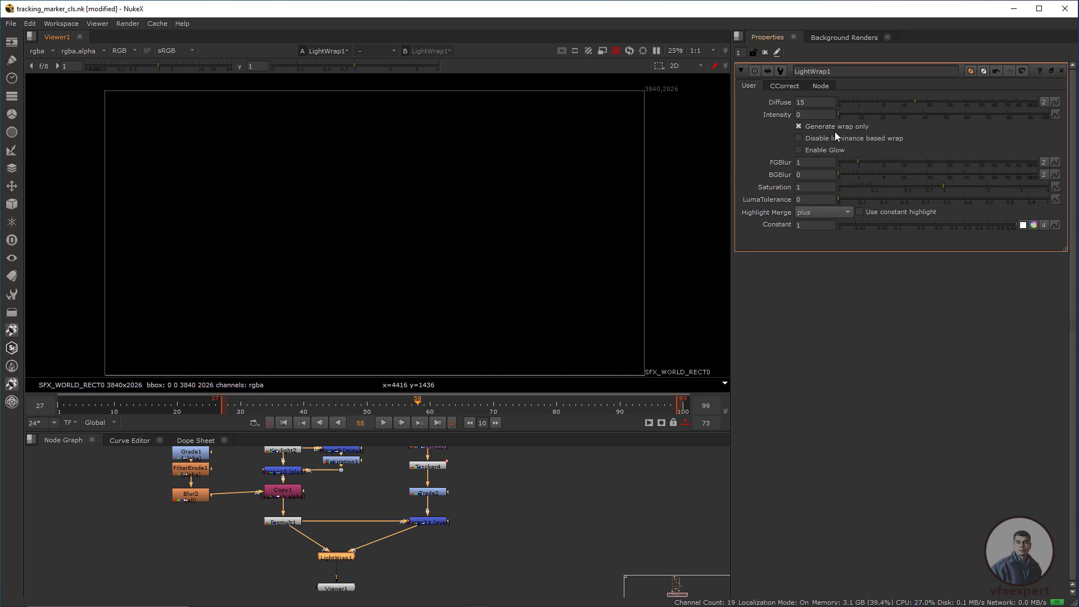
{"action": "left_click_drag", "start_coordinate": [838, 116], "coordinate": [861, 117]}
{"action": "scroll", "coordinate": [393, 197], "scroll_direction": "up", "scroll_amount": 2}
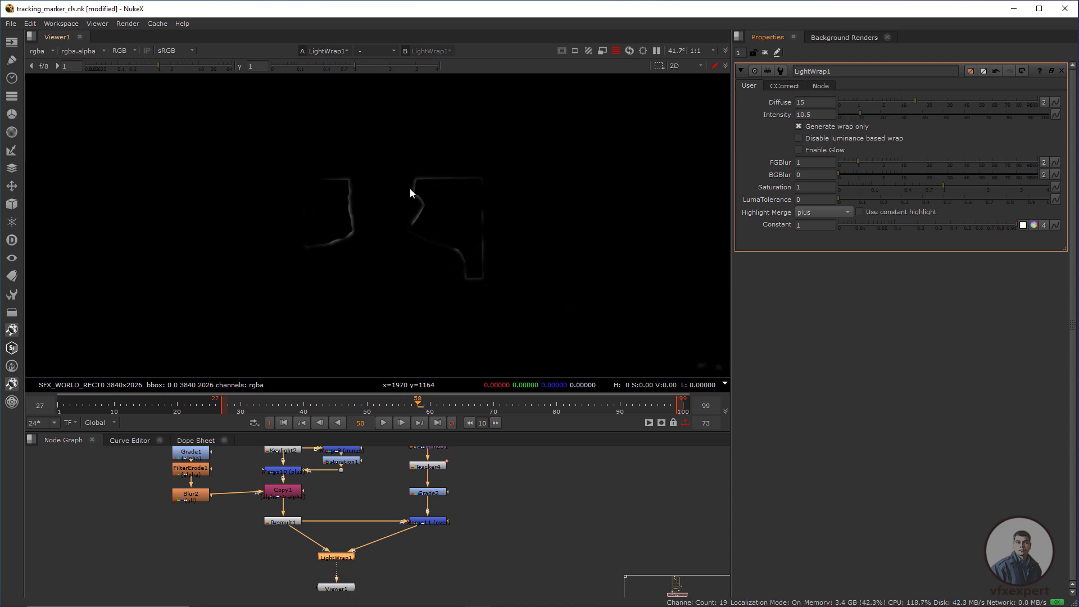
{"action": "left_click_drag", "start_coordinate": [445, 229], "coordinate": [448, 231]}
{"action": "left_click_drag", "start_coordinate": [413, 233], "coordinate": [429, 241]}
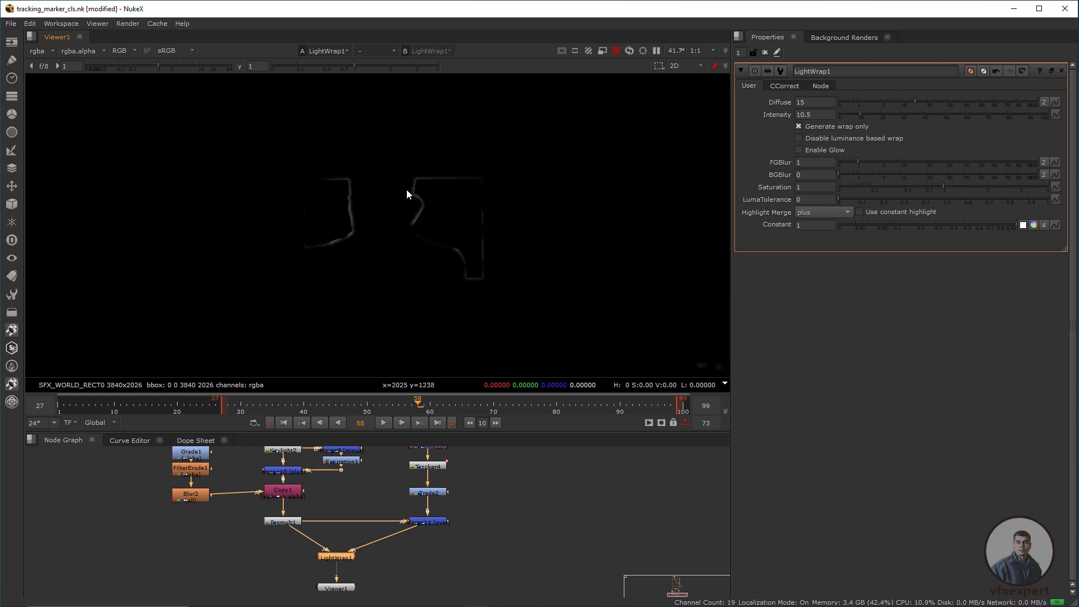
Step: Enable glow on LightWrap1 and reduce its diffuse to 5.4 and intensity to 4.5
{"action": "mouse_move", "coordinate": [916, 100]}
{"action": "left_mouse_down"}
{"action": "mouse_move", "coordinate": [835, 104]}
{"action": "mouse_move", "coordinate": [901, 104]}
{"action": "left_mouse_up"}
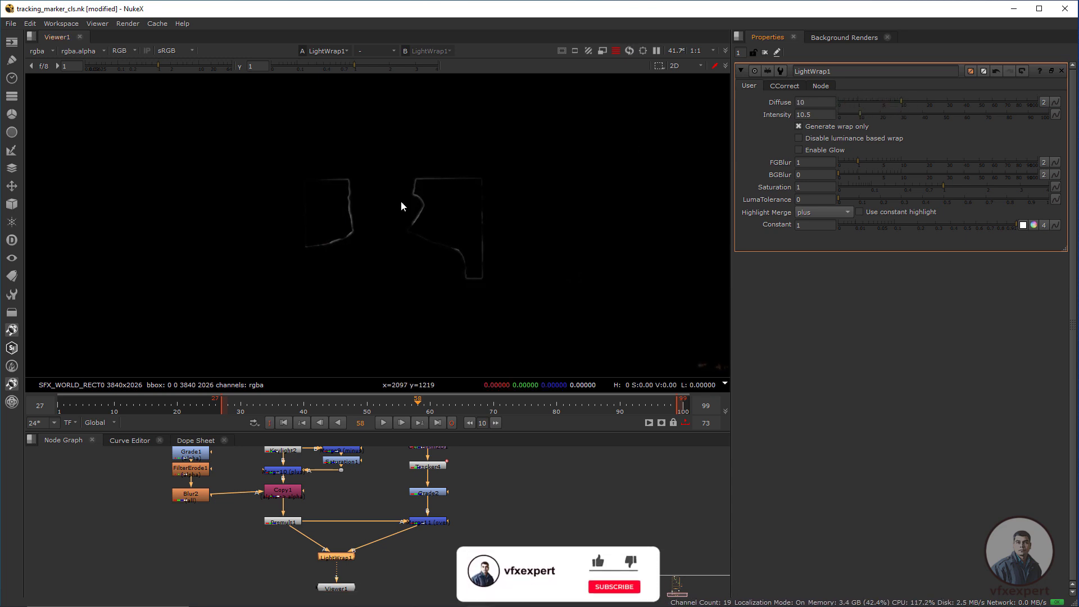
{"action": "left_click", "coordinate": [800, 150]}
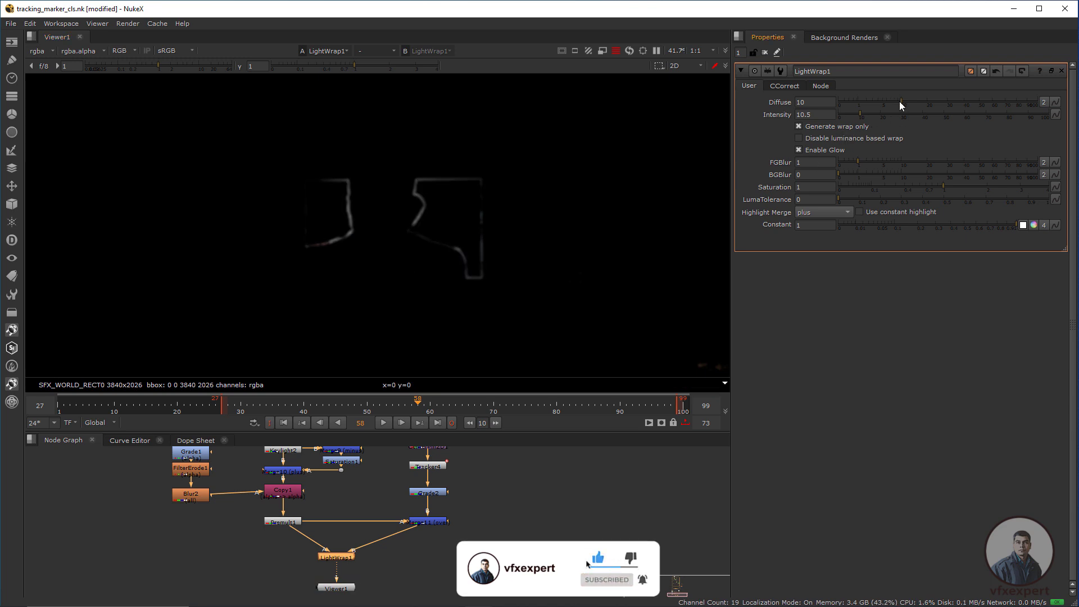
{"action": "mouse_move", "coordinate": [841, 102]}
{"action": "left_mouse_down"}
{"action": "mouse_move", "coordinate": [885, 103]}
{"action": "mouse_move", "coordinate": [836, 114]}
{"action": "mouse_move", "coordinate": [847, 113]}
{"action": "left_mouse_up"}
{"action": "scroll", "coordinate": [345, 229], "scroll_direction": "up", "scroll_amount": 4}
{"action": "scroll", "coordinate": [403, 247], "scroll_direction": "down", "scroll_amount": 3}
{"action": "scroll", "coordinate": [405, 535], "scroll_direction": "down", "scroll_amount": 2}
{"action": "scroll", "coordinate": [458, 531], "scroll_direction": "up", "scroll_amount": 2}
Step: Add a Merge node below Merge11 with LightWrap1 as input A and Merge11 as input B, and view its output
{"action": "middle_click_drag", "start_coordinate": [457, 530], "coordinate": [382, 541]}
{"action": "scroll", "coordinate": [408, 545], "scroll_direction": "up", "scroll_amount": 1}
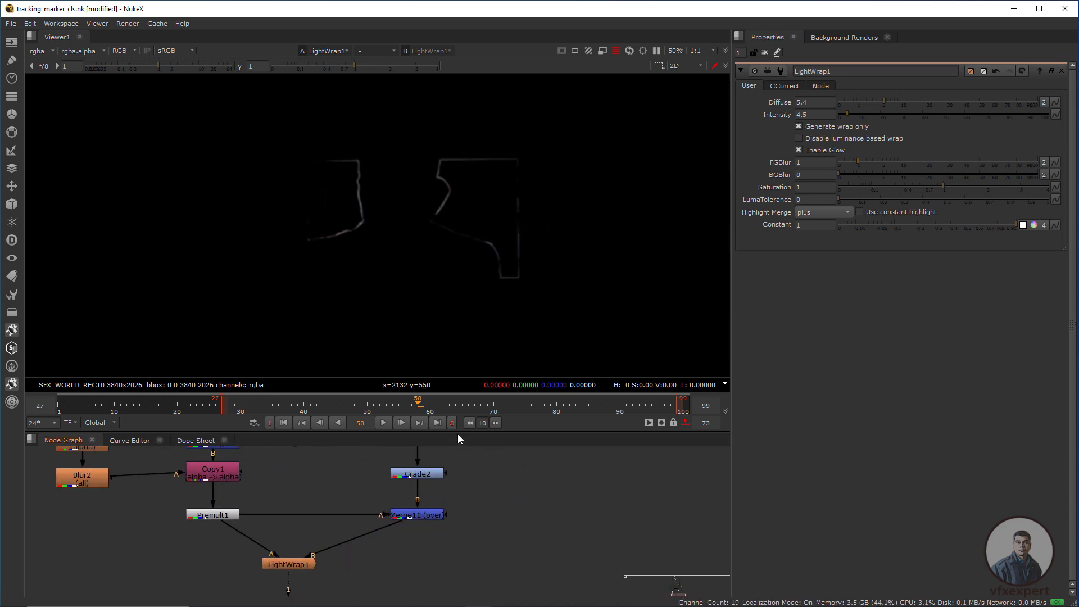
{"action": "left_click_drag", "start_coordinate": [458, 433], "coordinate": [458, 396]}
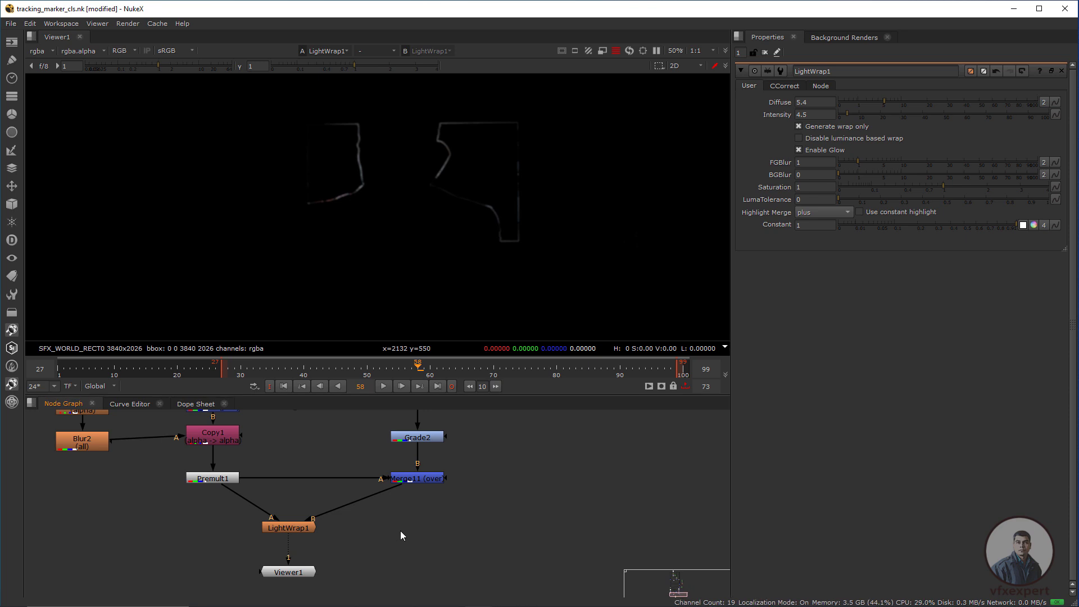
{"action": "key", "text": "m"}
{"action": "left_click_drag", "start_coordinate": [420, 515], "coordinate": [426, 476]}
{"action": "left_click_drag", "start_coordinate": [417, 545], "coordinate": [429, 543]}
{"action": "left_click_drag", "start_coordinate": [301, 528], "coordinate": [275, 587]}
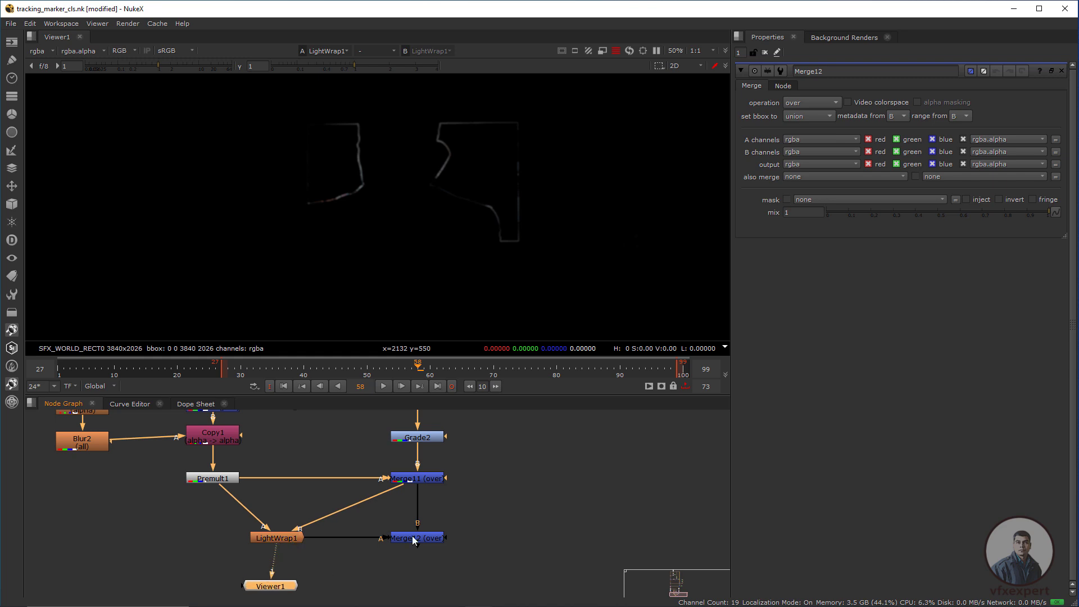
{"action": "key", "text": "1"}
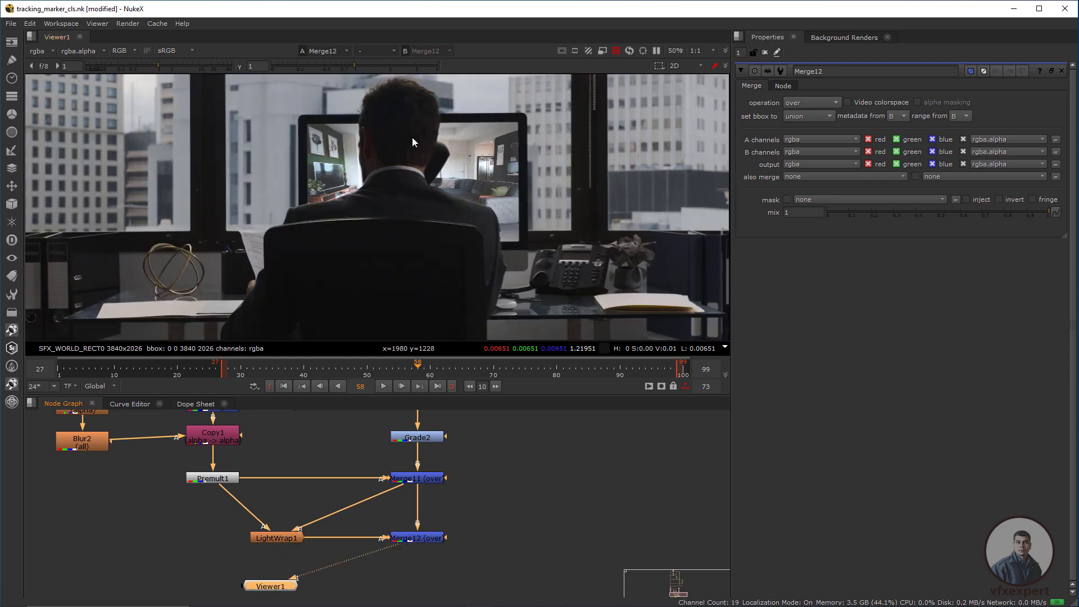
Step: Examine the light-wrapped edges of the man's shoulder and head against the screen insert up close
{"action": "scroll", "coordinate": [393, 140], "scroll_direction": "up", "scroll_amount": 3}
{"action": "scroll", "coordinate": [356, 191], "scroll_direction": "up", "scroll_amount": 1}
{"action": "middle_click_drag", "start_coordinate": [318, 178], "coordinate": [386, 198]}
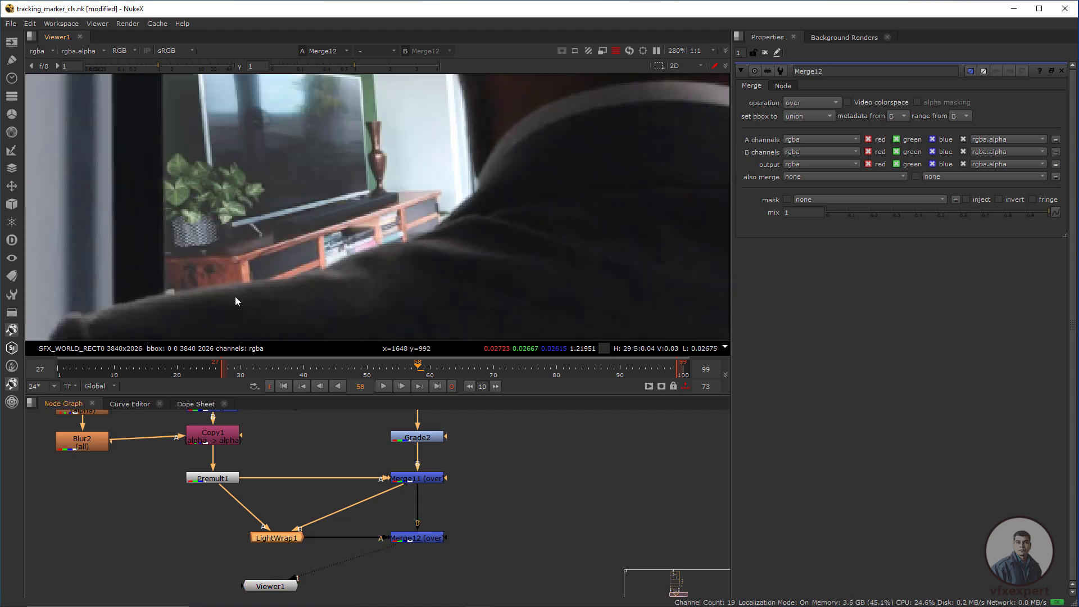
{"action": "scroll", "coordinate": [245, 298], "scroll_direction": "down", "scroll_amount": 2}
{"action": "scroll", "coordinate": [250, 298], "scroll_direction": "up", "scroll_amount": 1}
{"action": "middle_click_drag", "start_coordinate": [205, 298], "coordinate": [297, 291]}
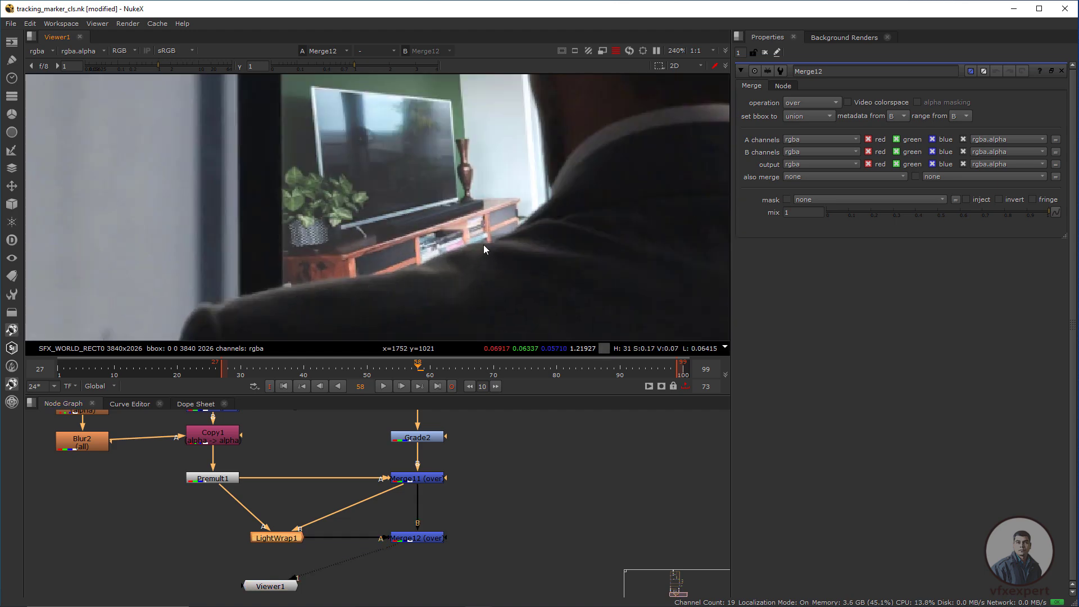
{"action": "scroll", "coordinate": [373, 282], "scroll_direction": "down", "scroll_amount": 3}
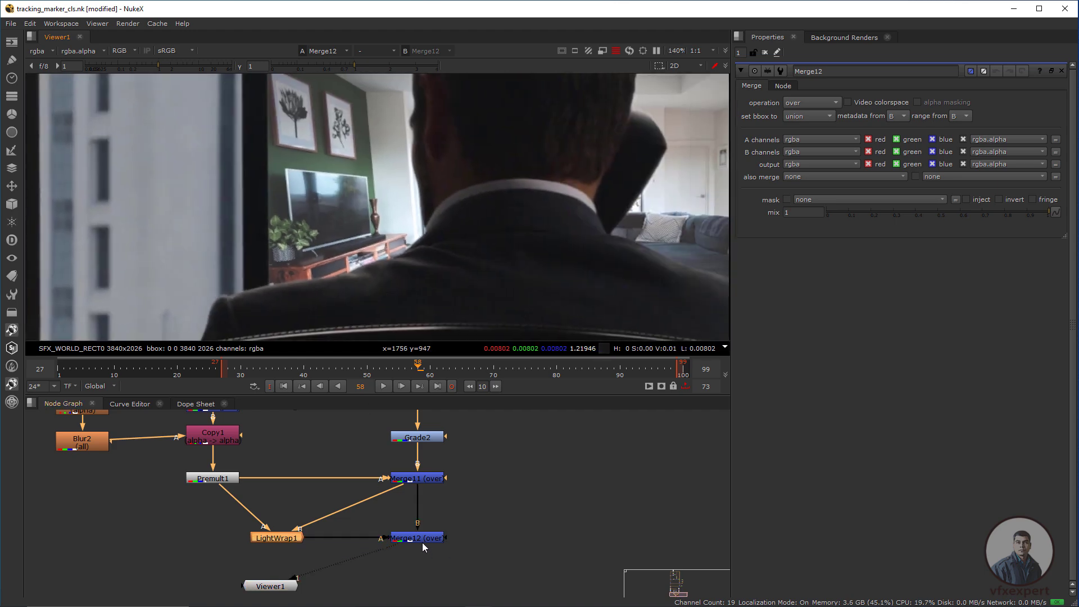
Step: Lower the mix of Merge12 to weaken the light wrap and place the Viewer1 node directly beneath Merge12
{"action": "left_click", "coordinate": [423, 540]}
{"action": "scroll", "coordinate": [393, 278], "scroll_direction": "up", "scroll_amount": 2}
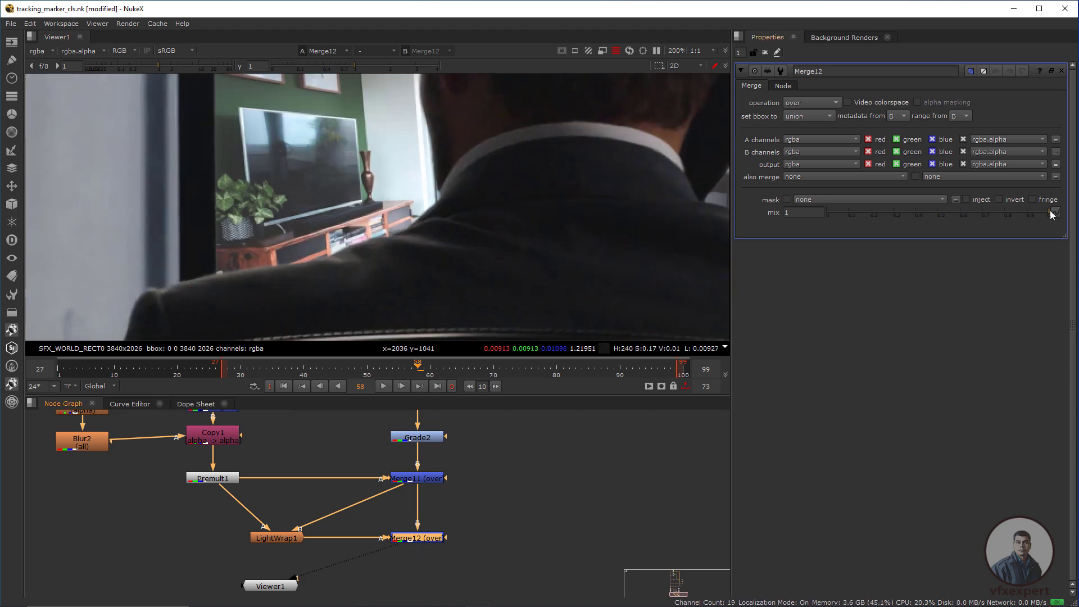
{"action": "left_click_drag", "start_coordinate": [1040, 210], "coordinate": [862, 185]}
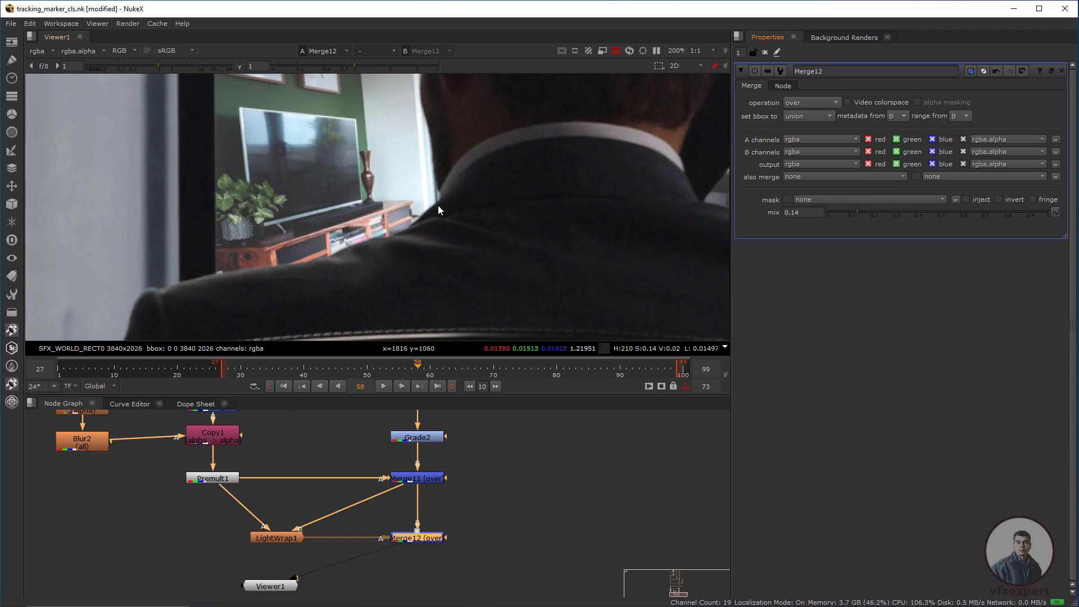
{"action": "left_click_drag", "start_coordinate": [946, 212], "coordinate": [909, 213]}
{"action": "key", "text": "f"}
{"action": "left_click_drag", "start_coordinate": [286, 590], "coordinate": [432, 588]}
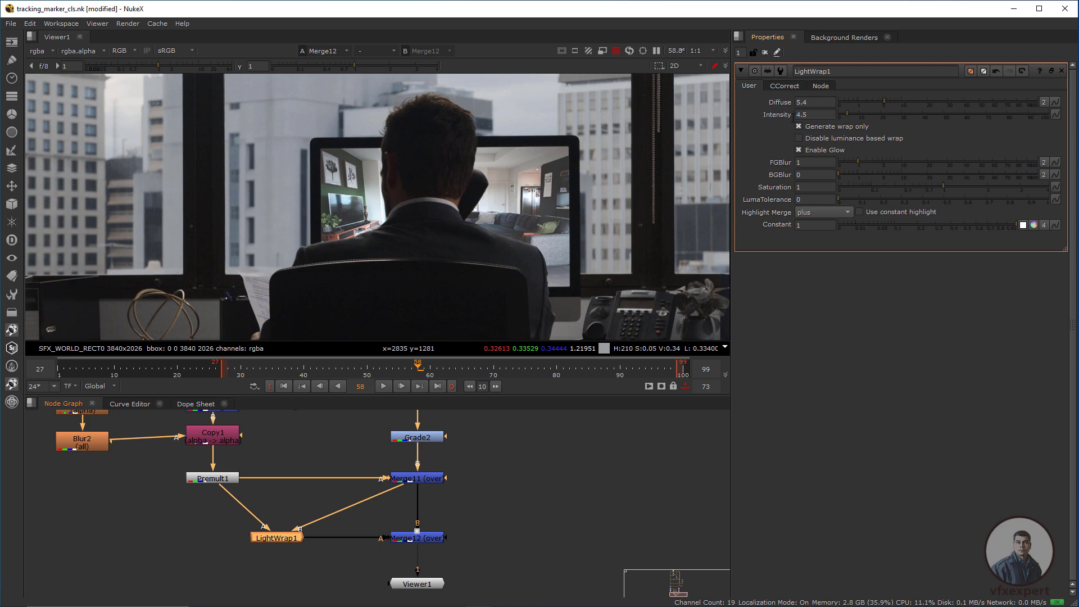
Step: Fine-tune LightWrap1's intensity and diffuse, and set Merge12's mix to 0.71
{"action": "left_click_drag", "start_coordinate": [848, 114], "coordinate": [880, 102]}
{"action": "scroll", "coordinate": [405, 164], "scroll_direction": "up", "scroll_amount": 3}
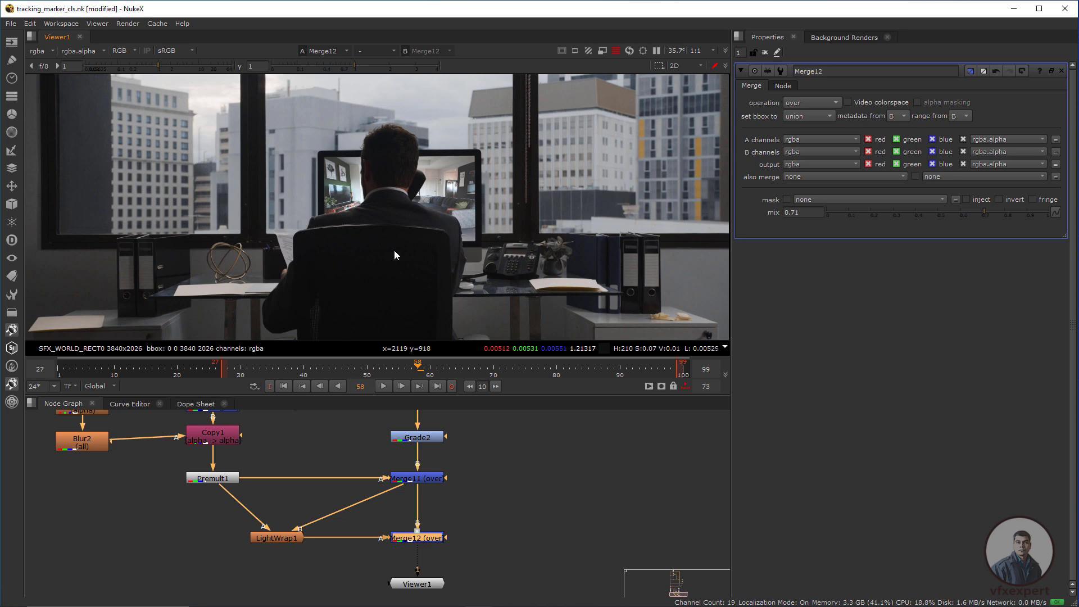
{"action": "scroll", "coordinate": [417, 522], "scroll_direction": "down", "scroll_amount": 2}
{"action": "middle_click_drag", "start_coordinate": [417, 496], "coordinate": [425, 517]}
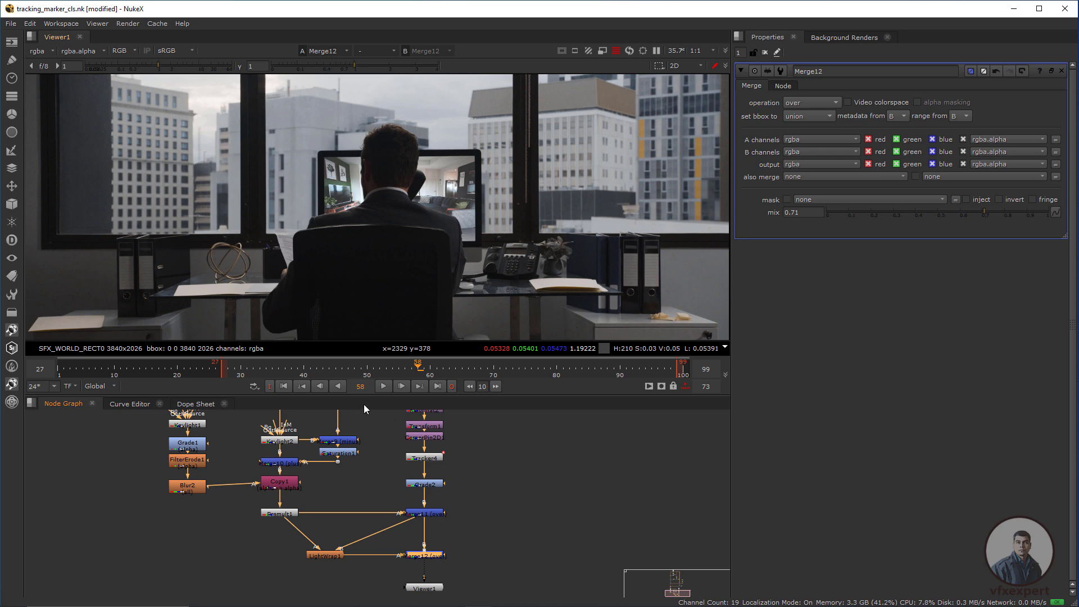
Step: Play the finished composite from the start of the playback range, check the screen insert up close, and stop playback
{"action": "key", "text": "f"}
{"action": "left_click", "coordinate": [284, 386]}
{"action": "left_click", "coordinate": [383, 386]}
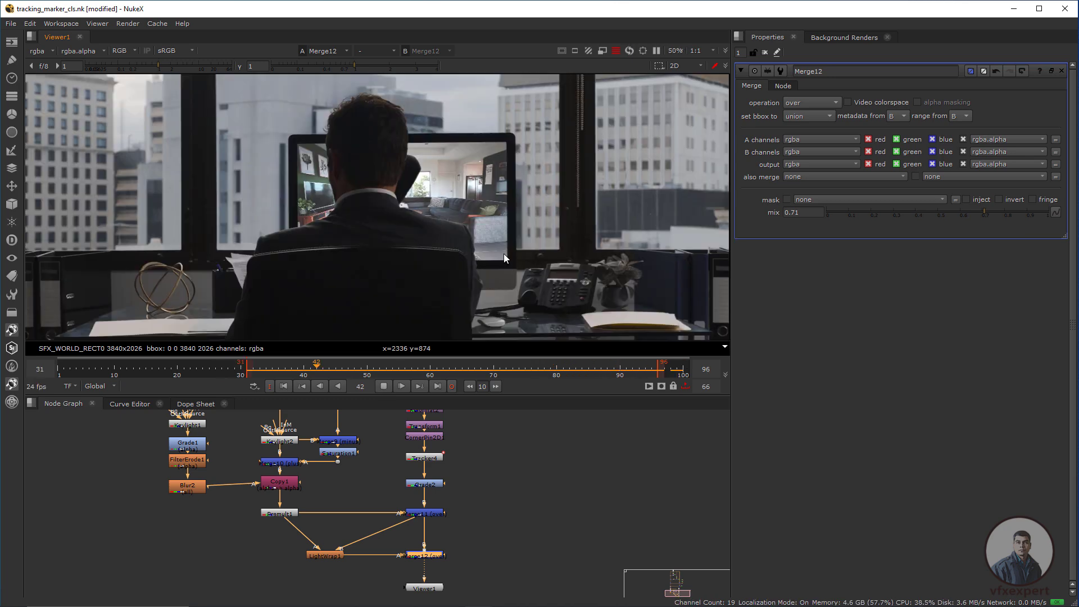
{"action": "scroll", "coordinate": [457, 266], "scroll_direction": "up", "scroll_amount": 1}
{"action": "middle_click_drag", "start_coordinate": [471, 268], "coordinate": [419, 275]}
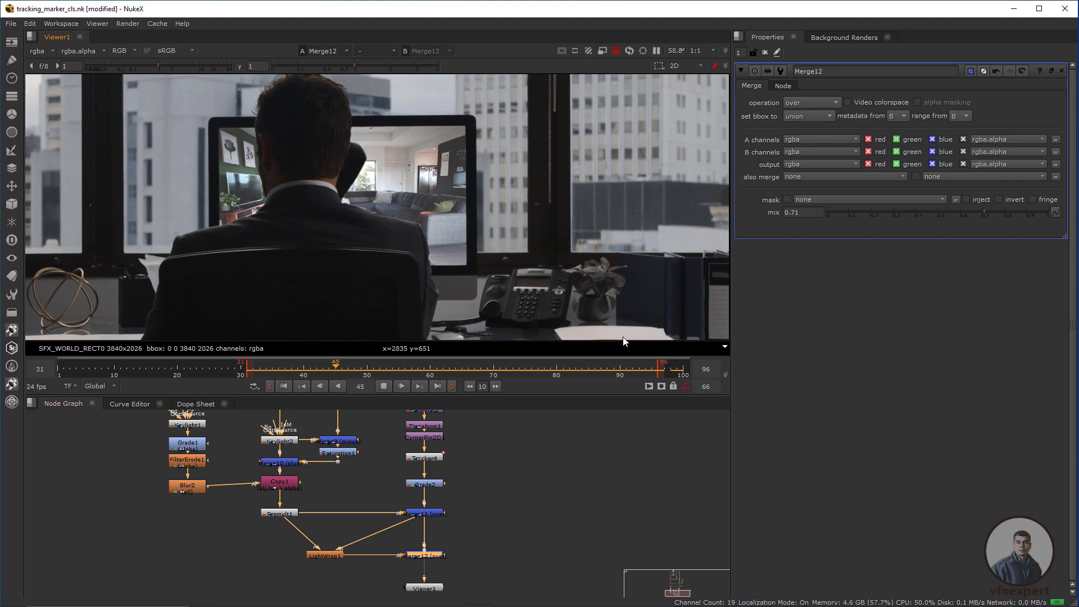
{"action": "scroll", "coordinate": [319, 166], "scroll_direction": "down", "scroll_amount": 2}
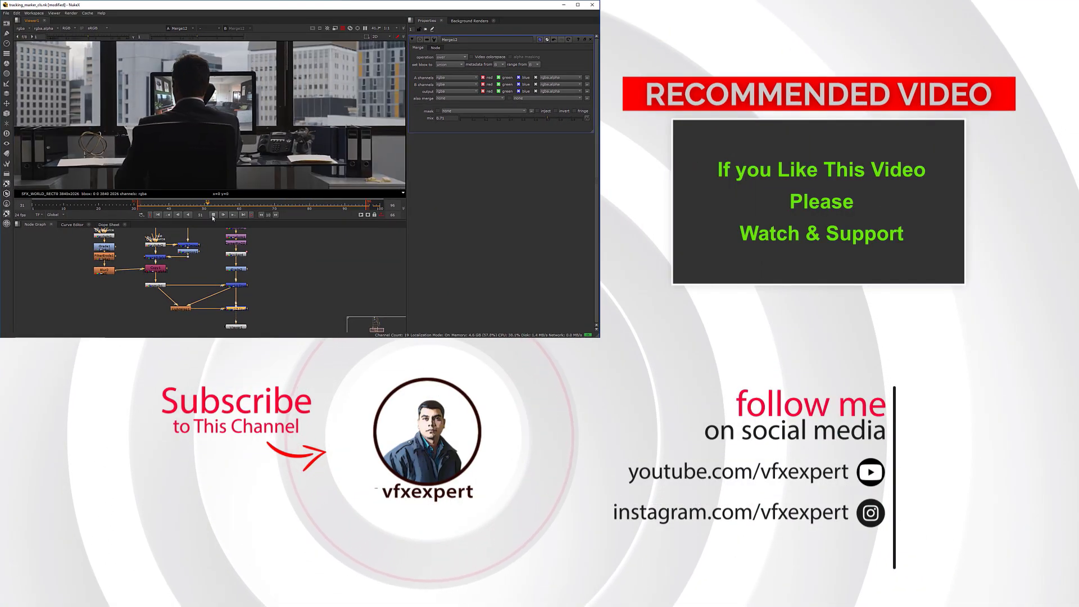
{"action": "left_click", "coordinate": [213, 215]}
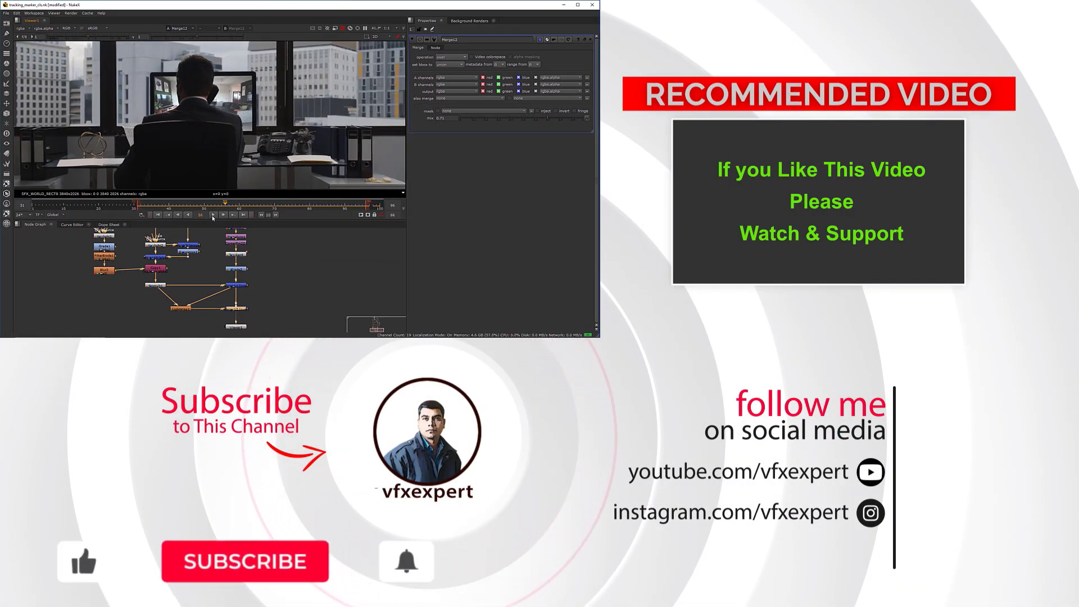